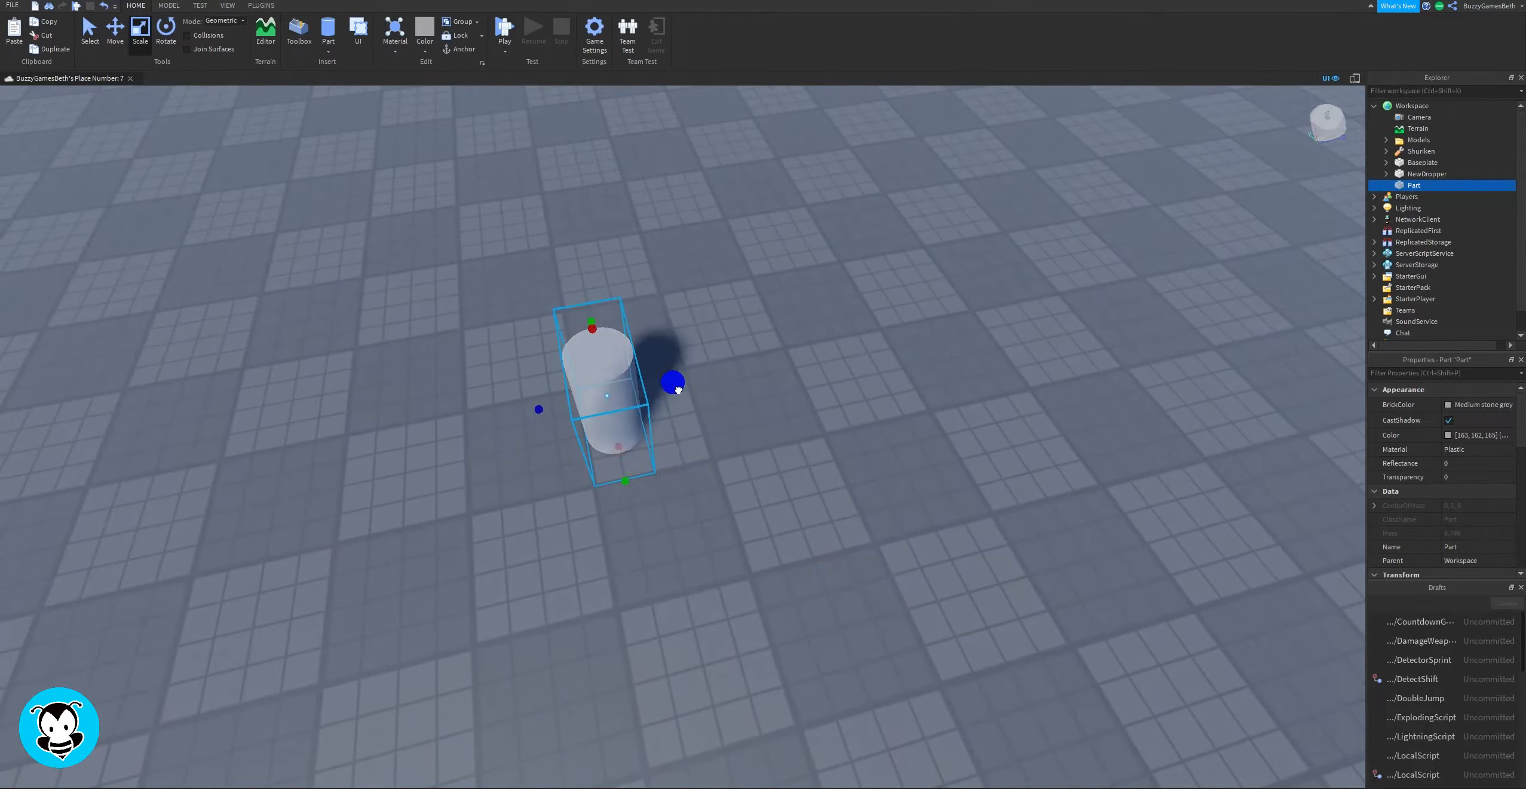
Close the Drafts list and set the cylinder's BrickColor to Teal.
right_drag(729, 392, 685, 458)
click(781, 539)
click(685, 459)
click(1521, 587)
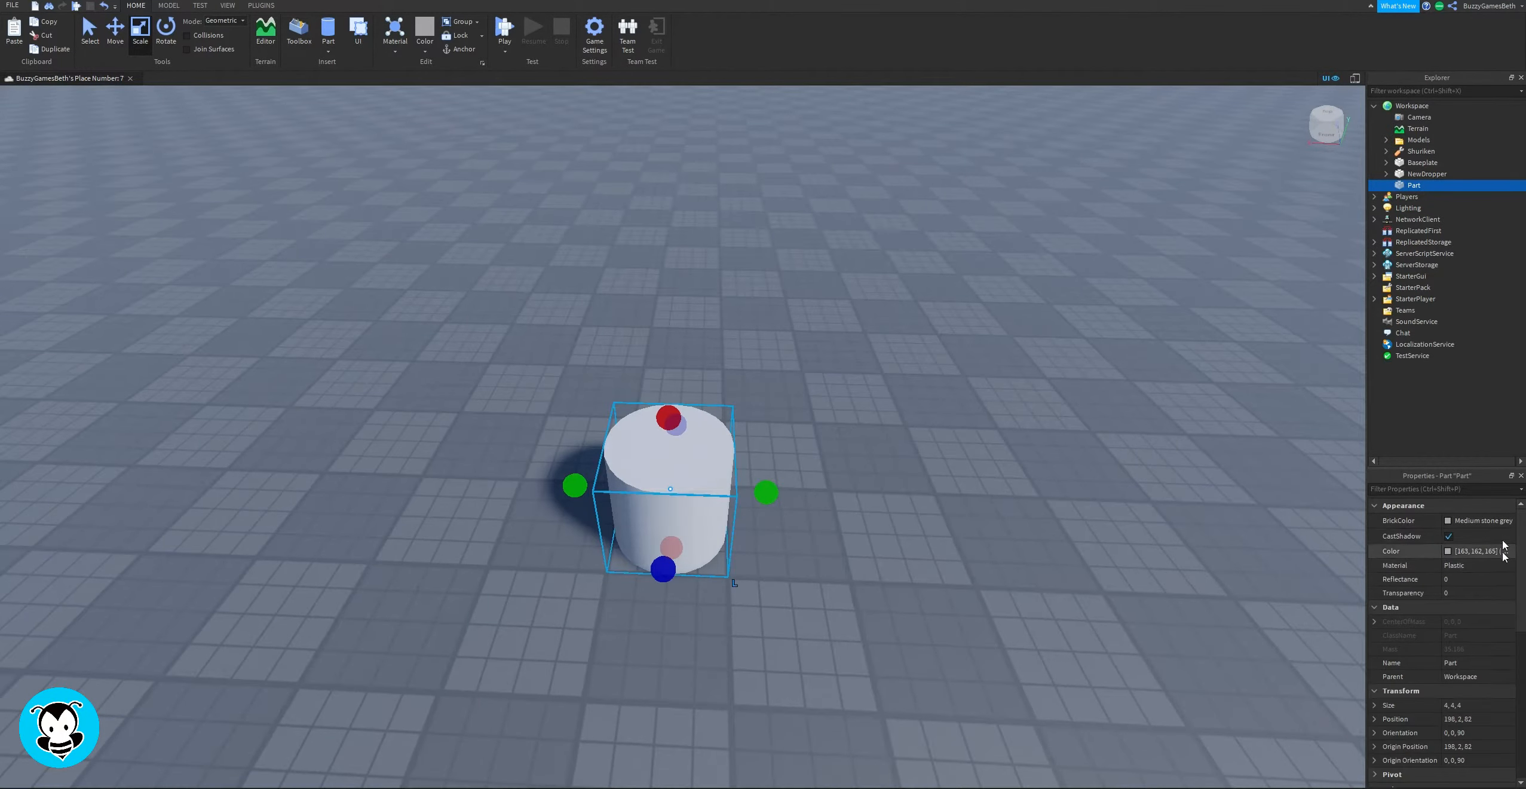
click(1472, 524)
click(1389, 563)
click(933, 489)
right_drag(932, 489, 933, 489)
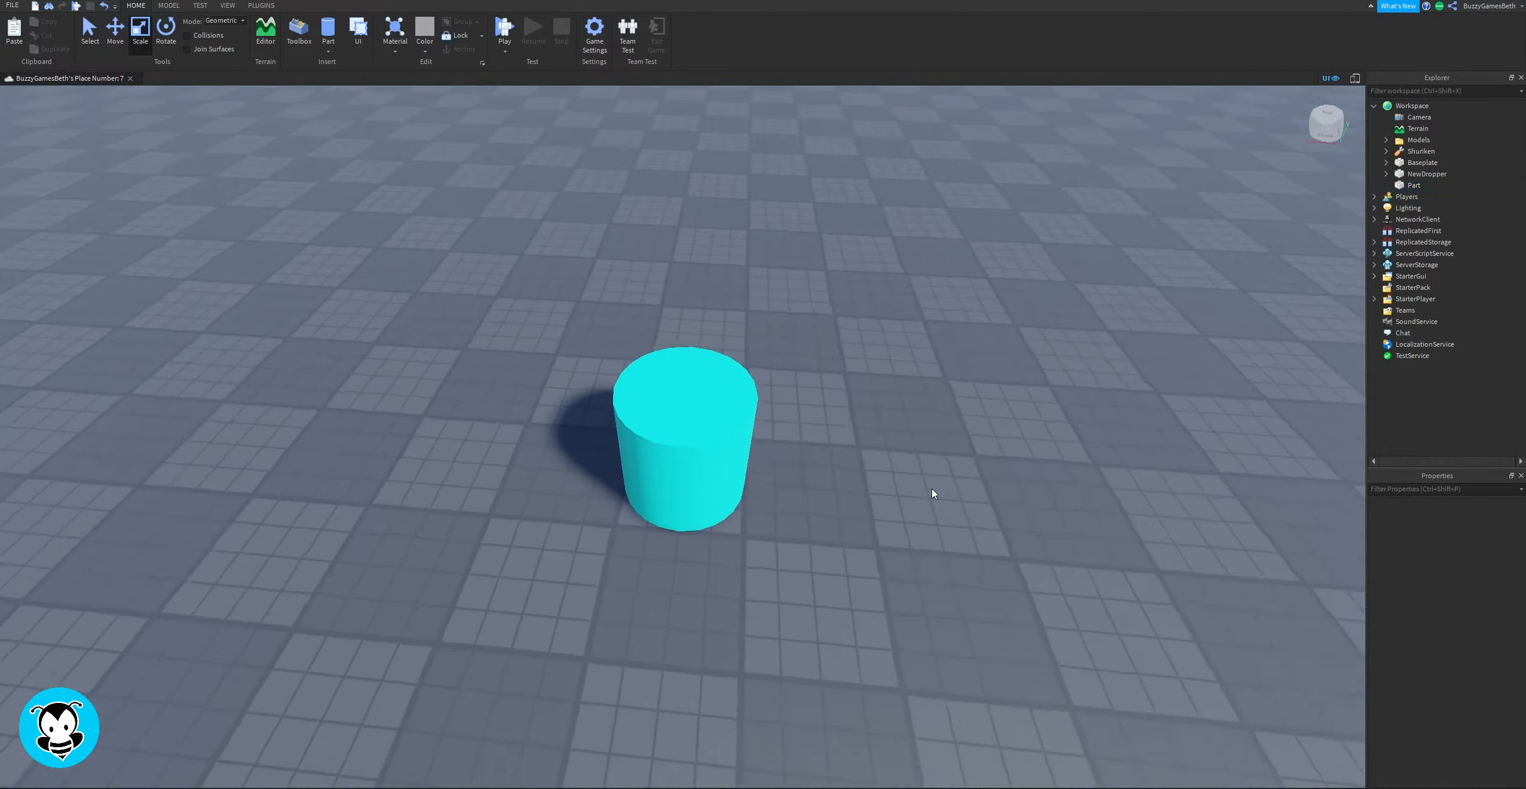
Raise the teal cylinder 5 studs straight up off the baseplate.
scroll(933, 493, down, 3)
click(683, 439)
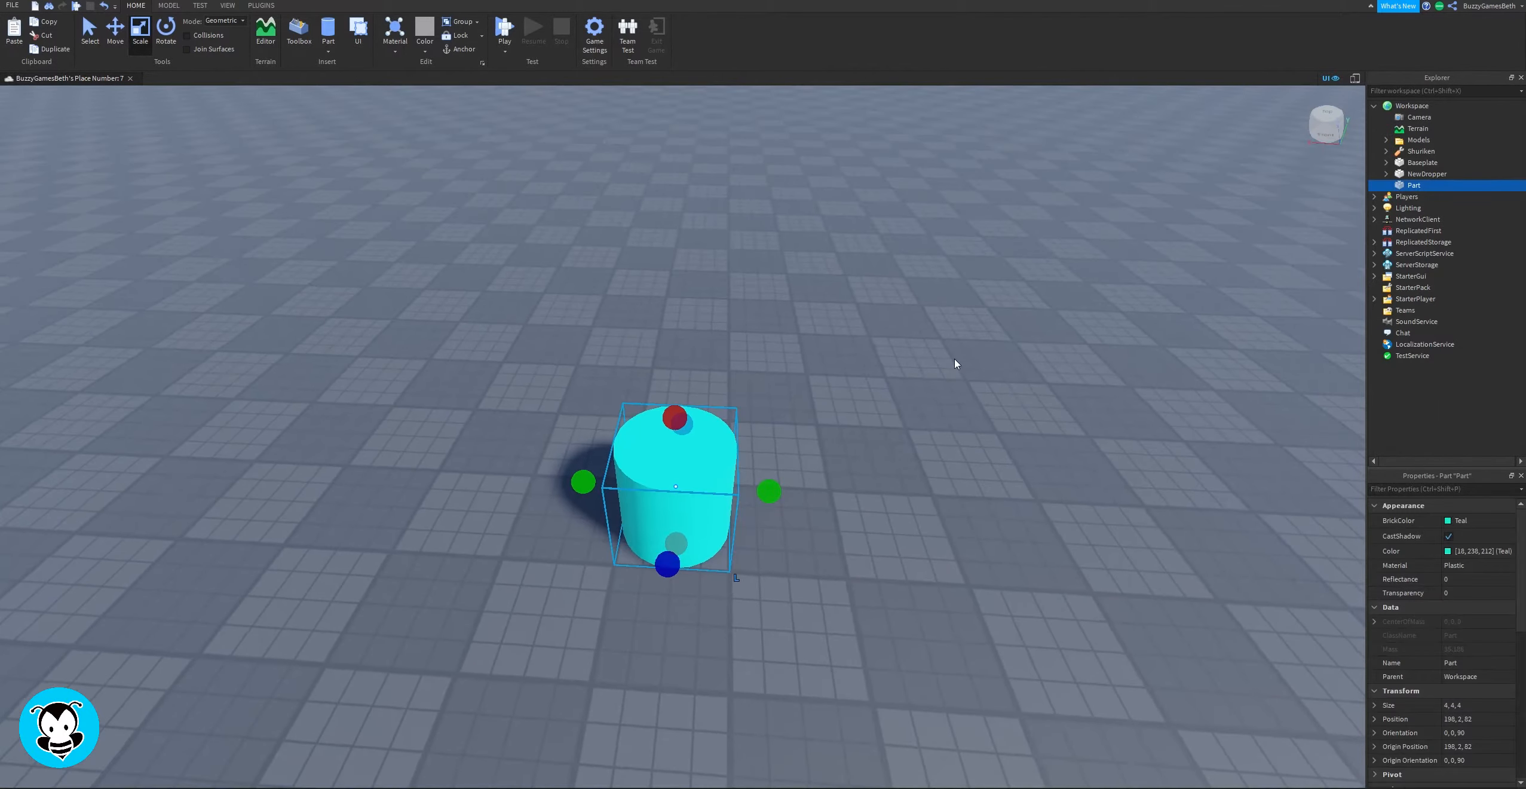
key(ctrl+2)
drag(675, 376, 667, 236)
click(886, 284)
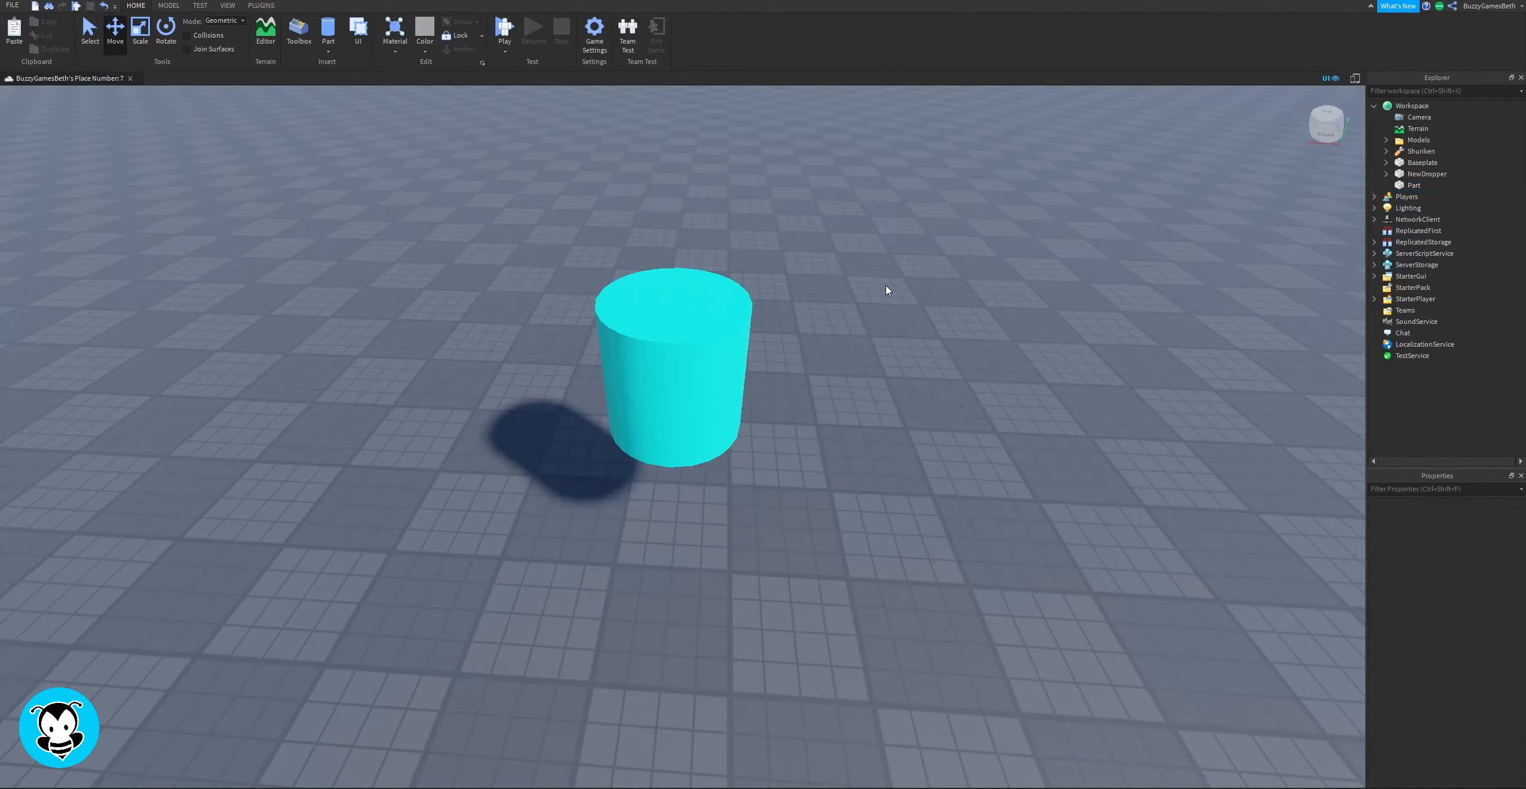
scroll(886, 285, down, 3)
Duplicate the teal cylinder 2 studs higher and set the copy's BrickColor to Really black.
click(675, 345)
right_drag(921, 273, 922, 273)
key(ctrl+d)
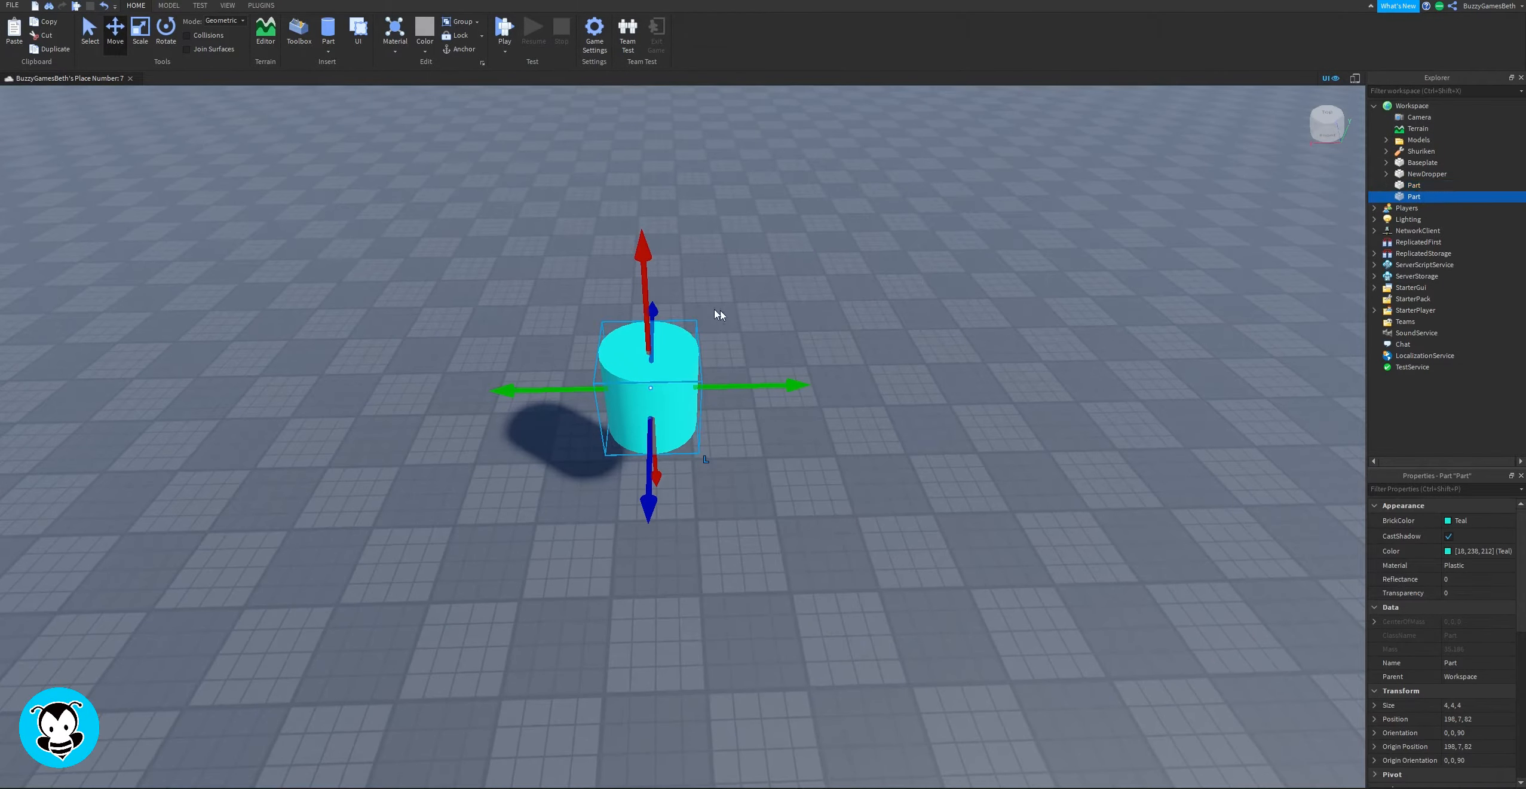
drag(635, 311, 635, 267)
click(1462, 521)
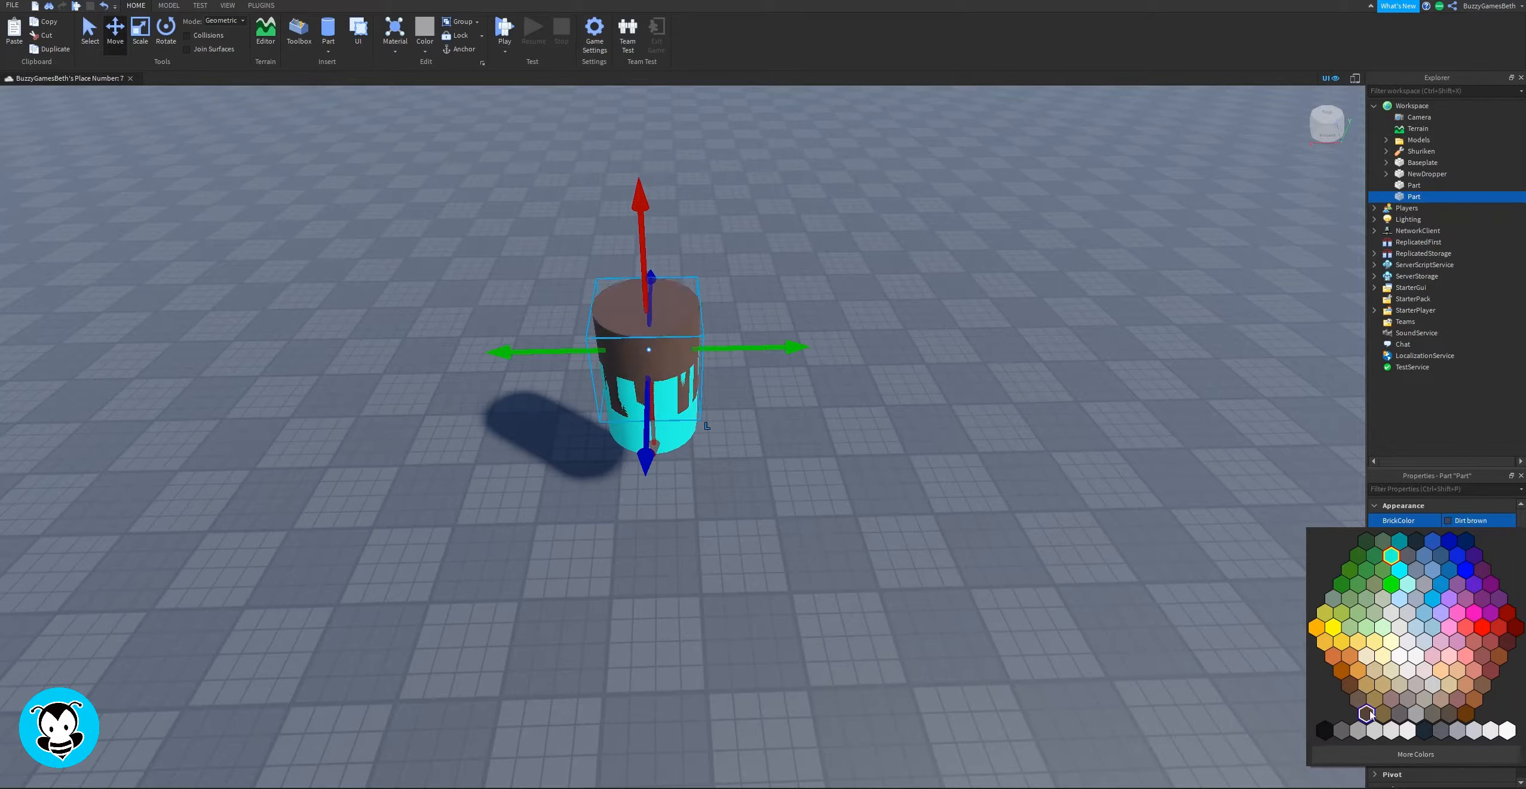
click(1326, 731)
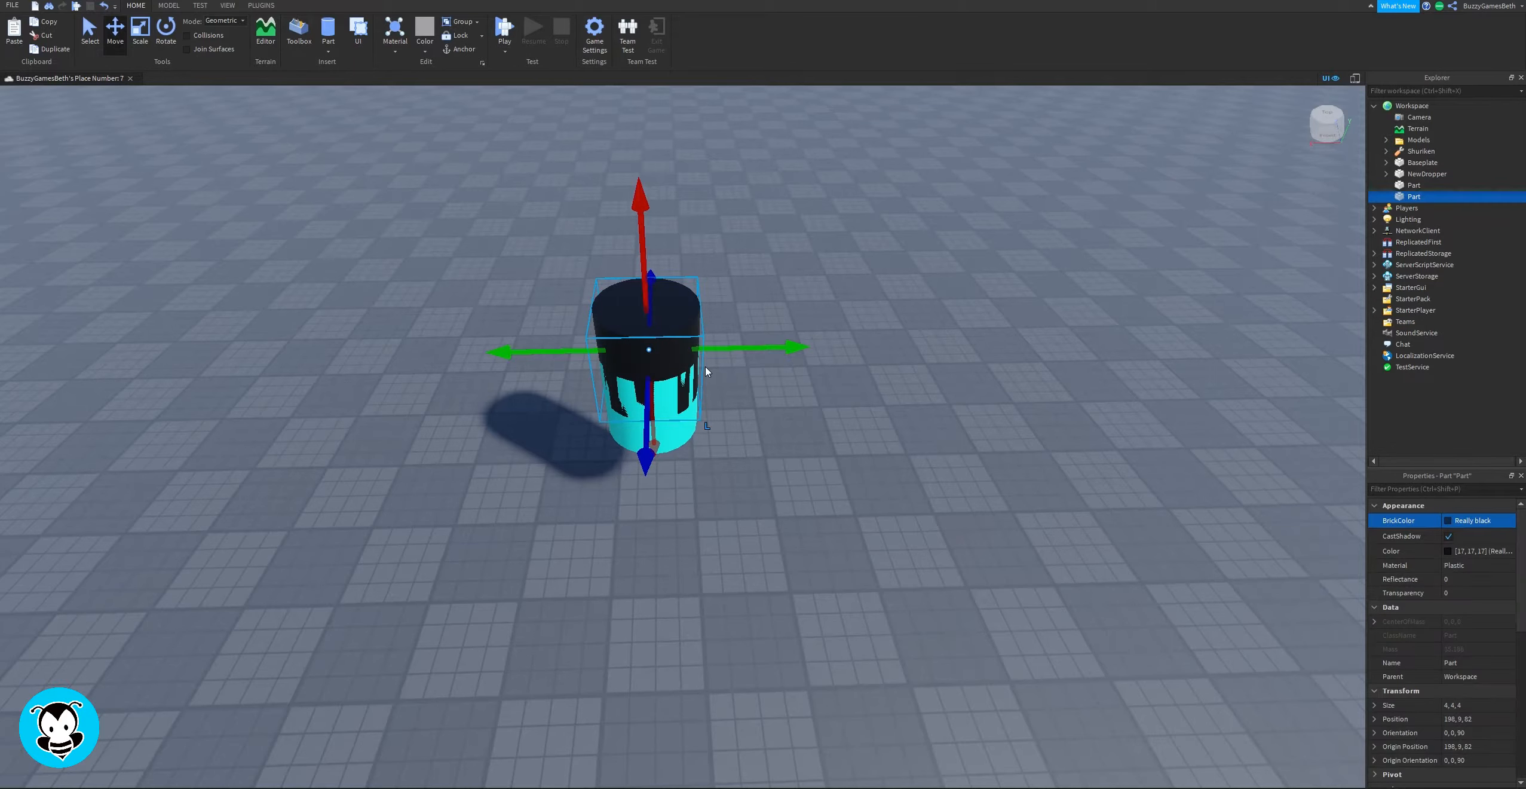
Turn off move snapping and scale the black cylinder's diameter down to about 3.27 studs.
key(ctrl+3)
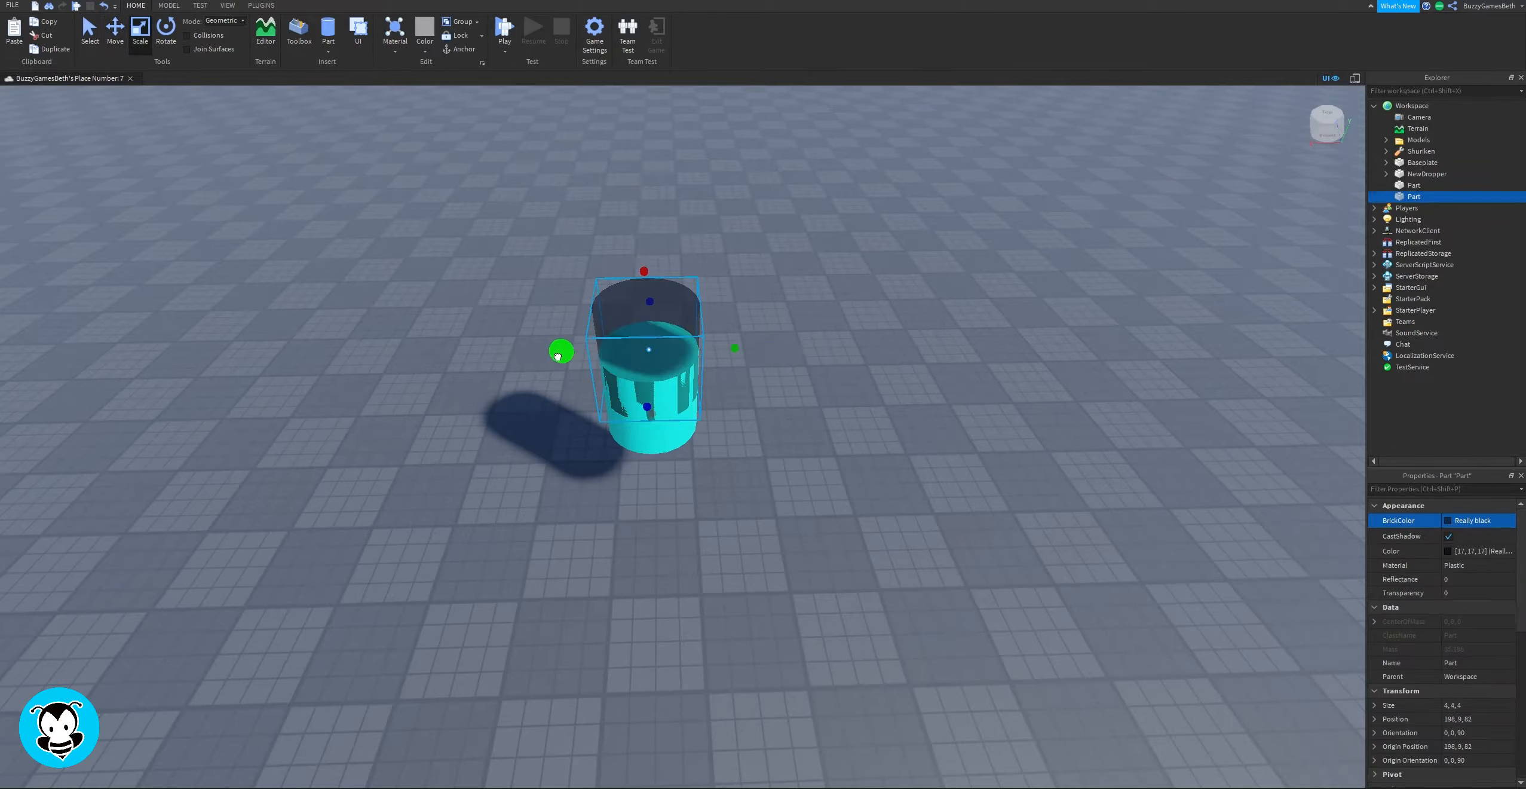
click(166, 5)
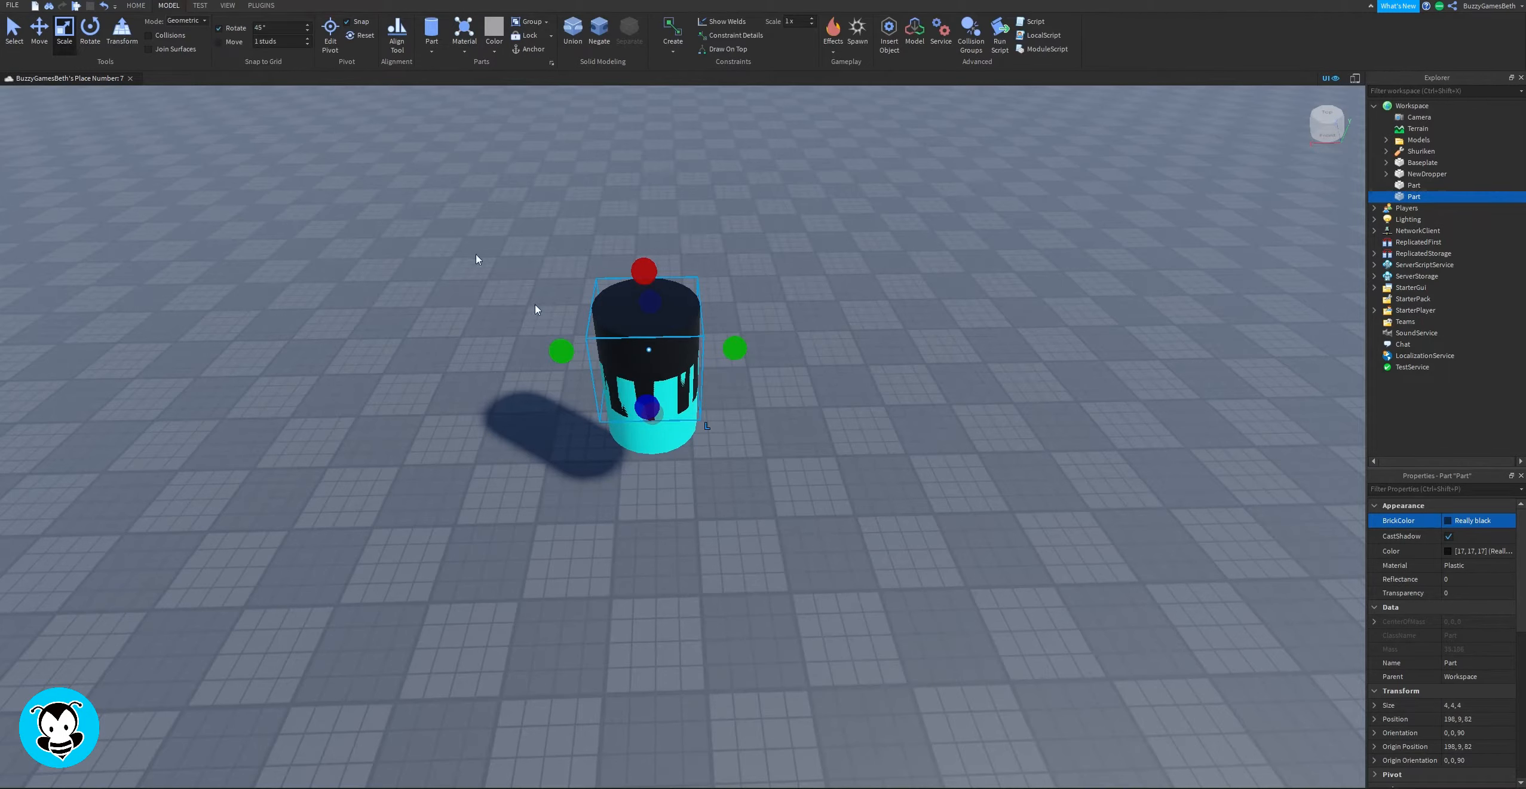
drag(735, 349, 734, 351)
scroll(772, 261, up, 3)
right_drag(772, 262, 773, 257)
click(863, 287)
right_drag(863, 287, 863, 287)
right_drag(1127, 376, 1124, 378)
scroll(1126, 376, down, 2)
click(716, 406)
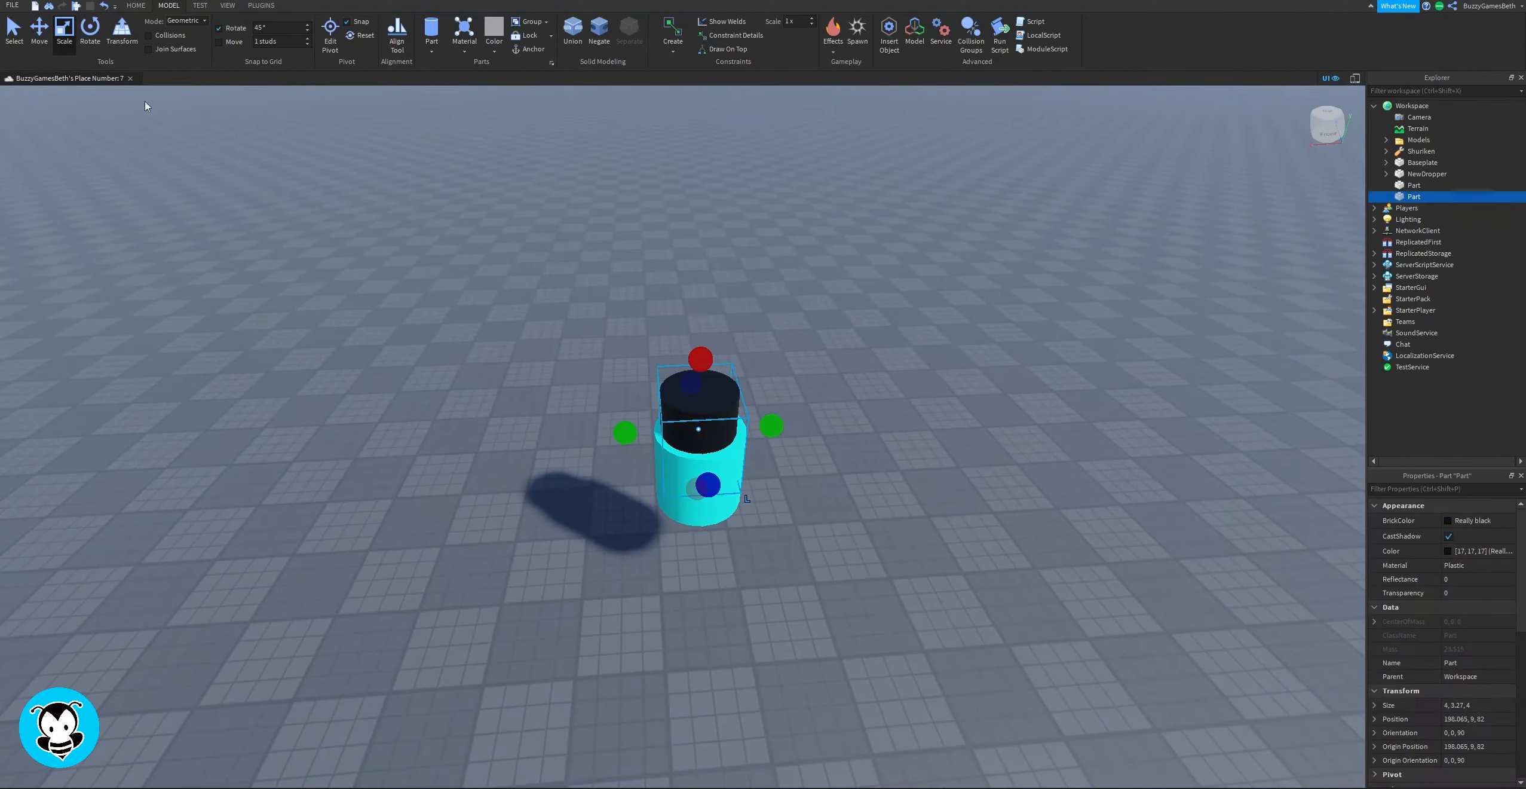
Lower the black cylinder into the teal one and extend it through the underside to about 6.33 studs long.
click(37, 38)
drag(701, 336, 702, 361)
key(ctrl+3)
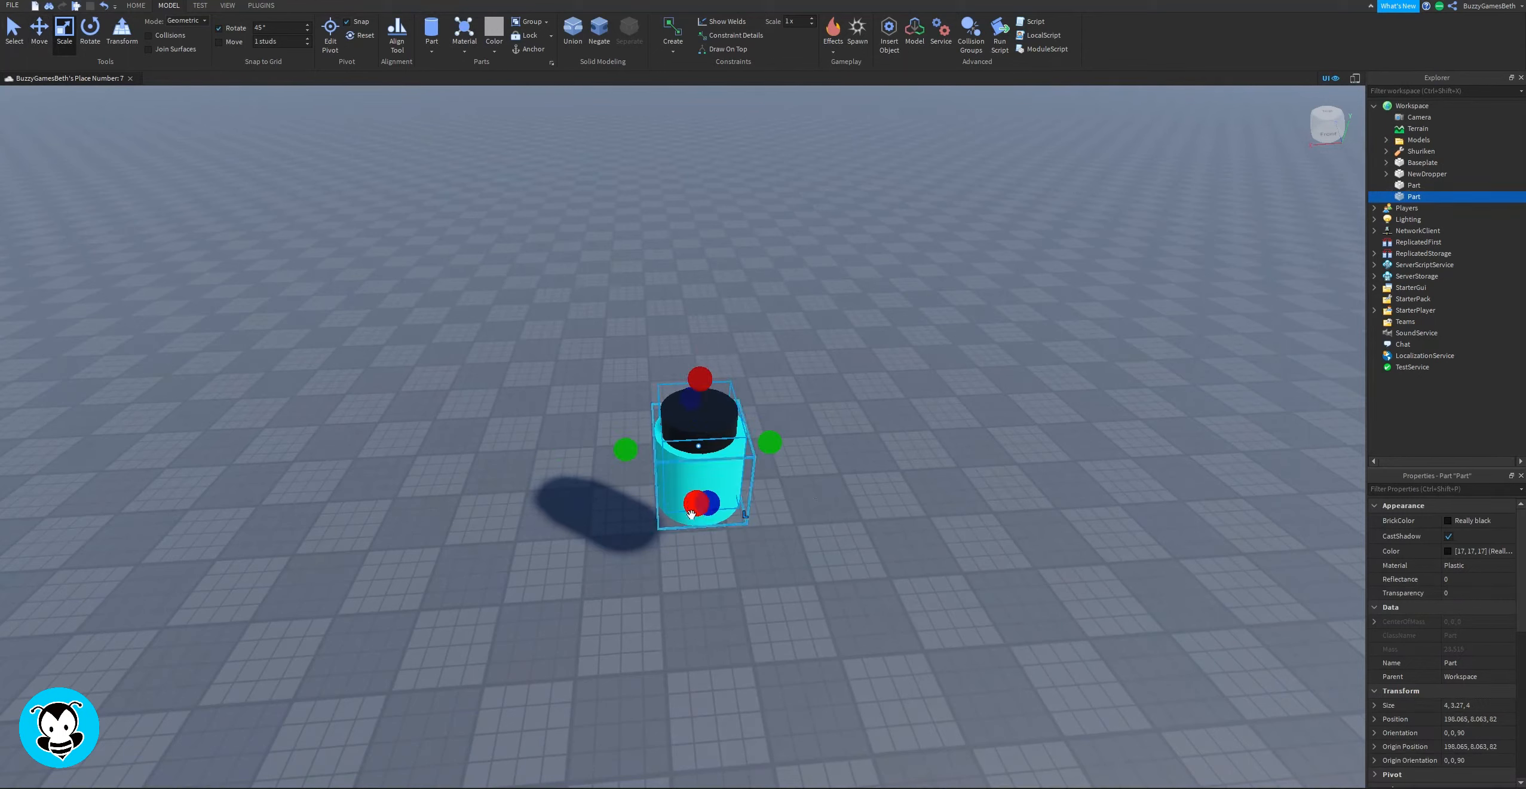
drag(692, 509, 693, 523)
click(858, 527)
right_drag(855, 473, 855, 473)
scroll(855, 473, up, 3)
scroll(856, 473, down, 3)
scroll(855, 473, up, 3)
scroll(855, 474, down, 3)
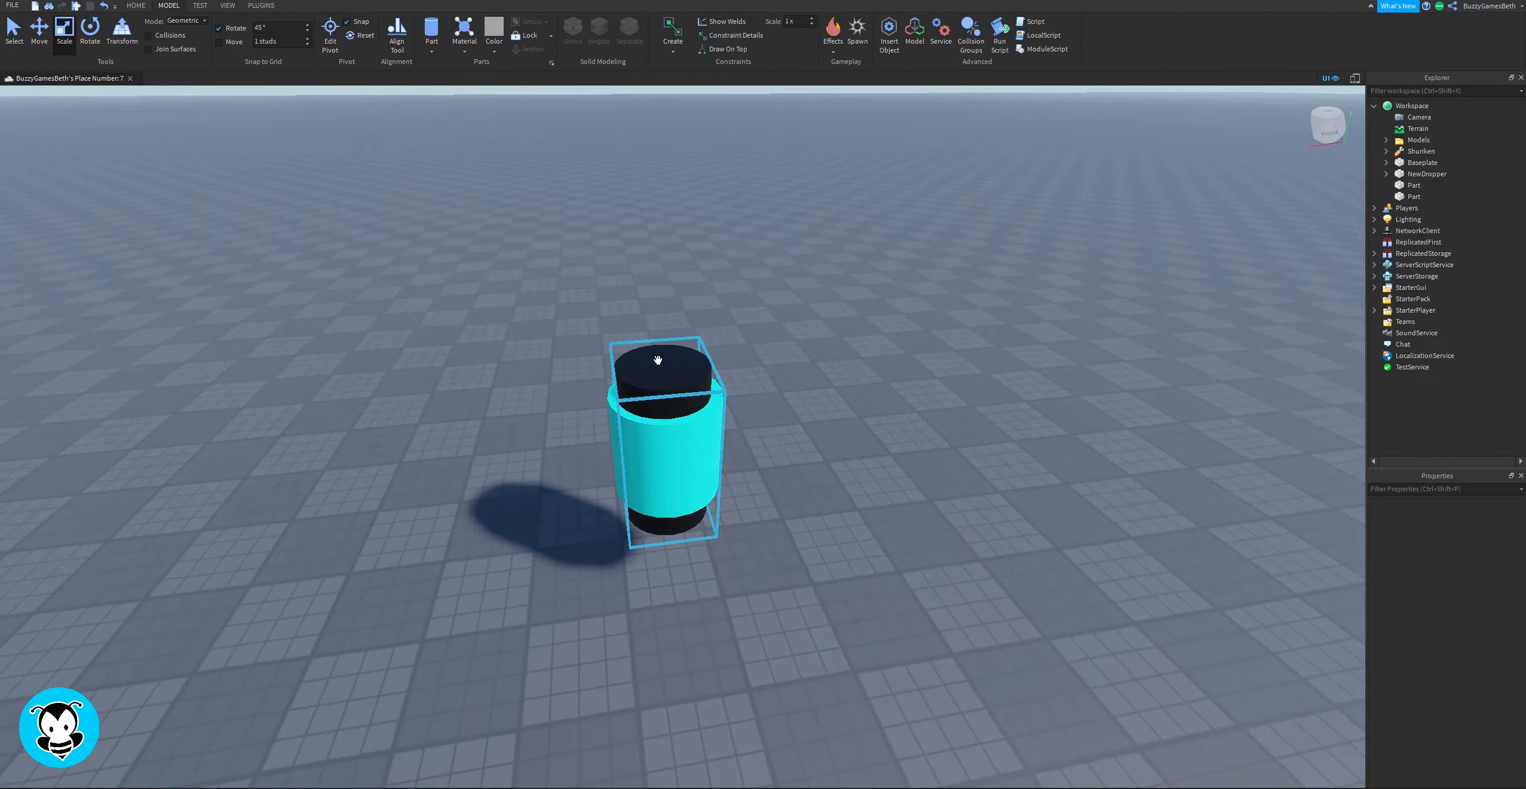
Negate the black cylinder and union it with the teal cylinder to cut a hole through it.
click(690, 359)
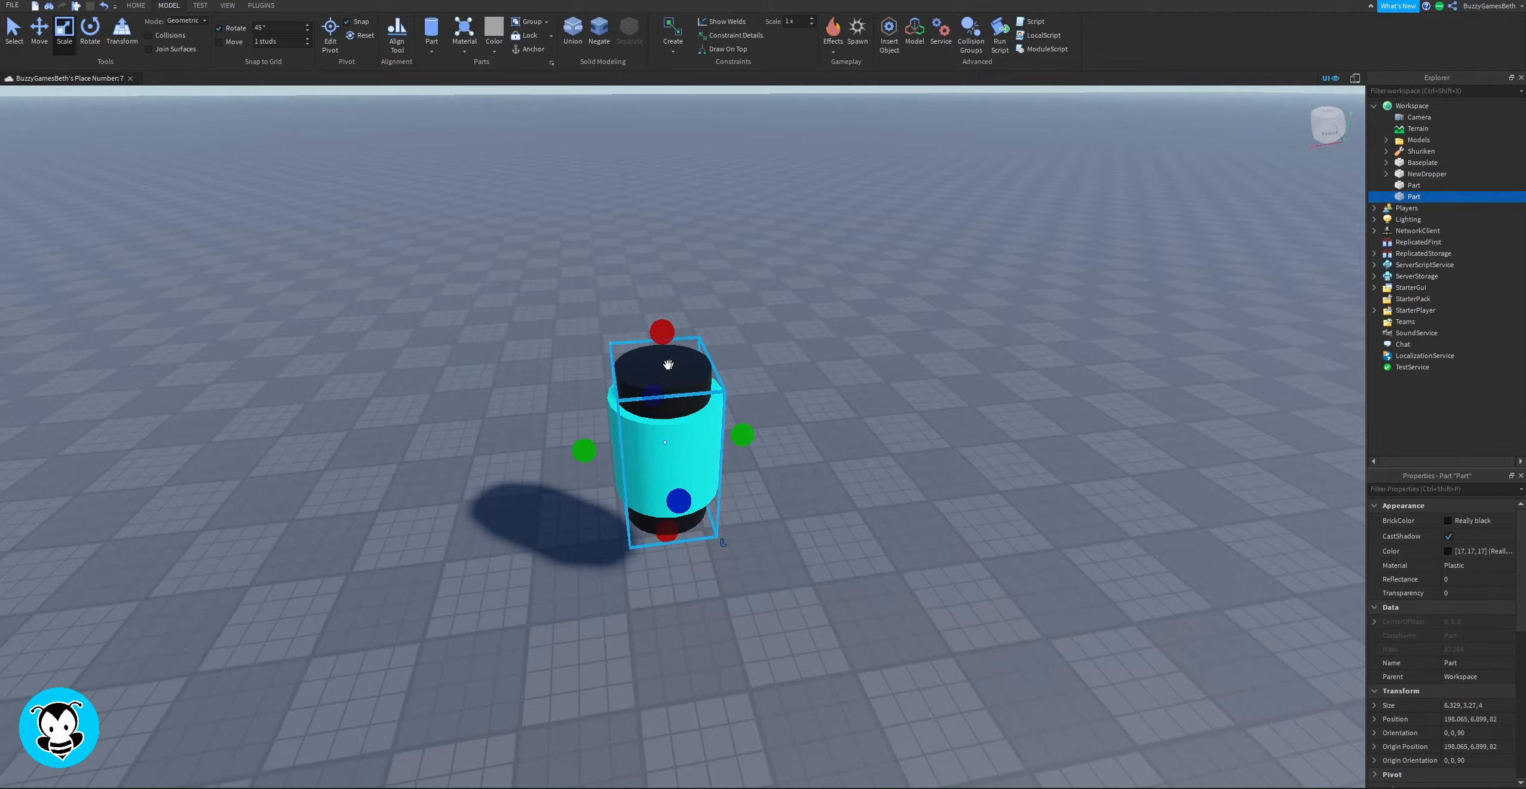
click(598, 41)
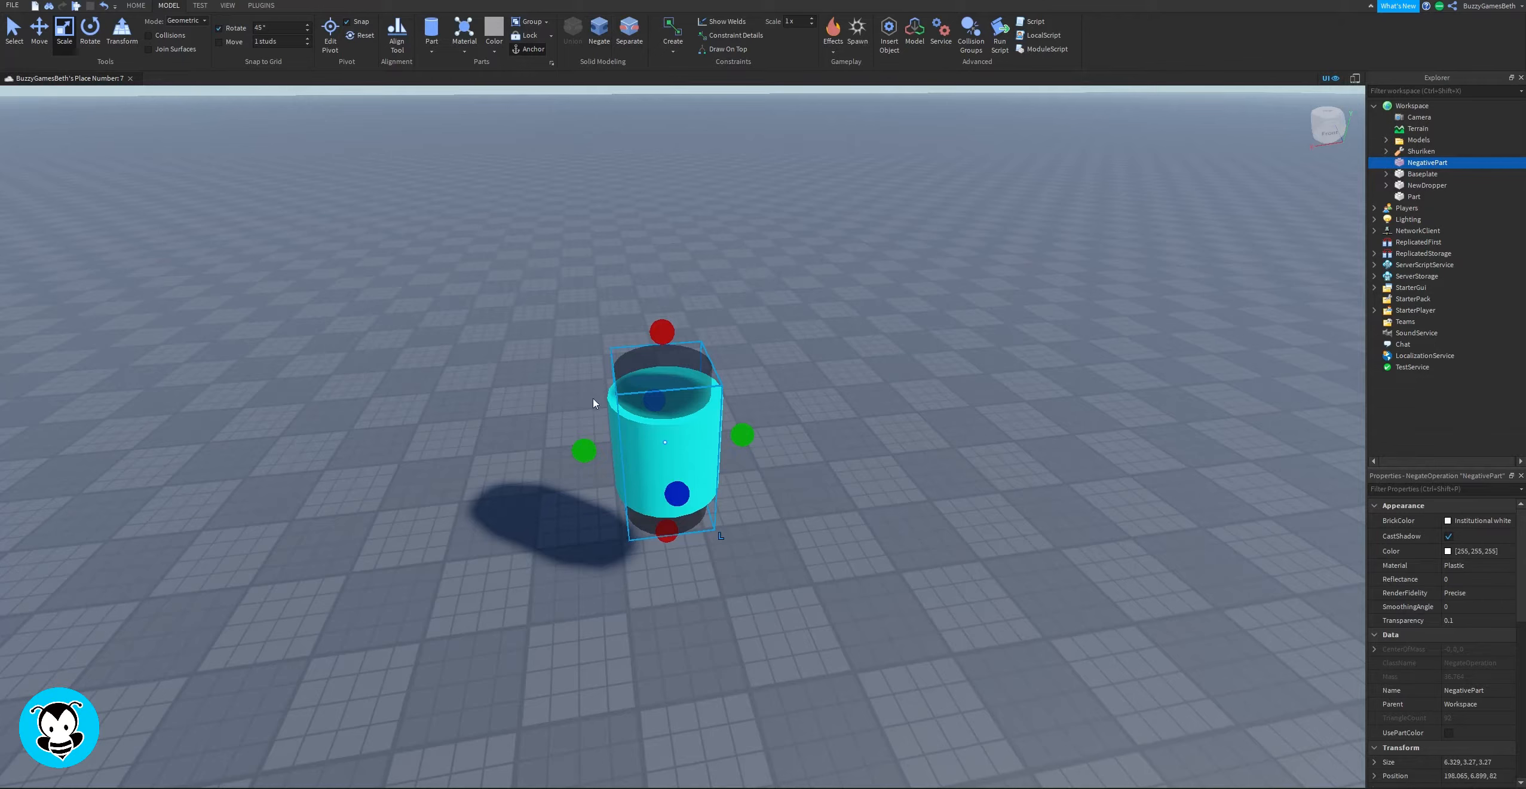
shift+click(610, 404)
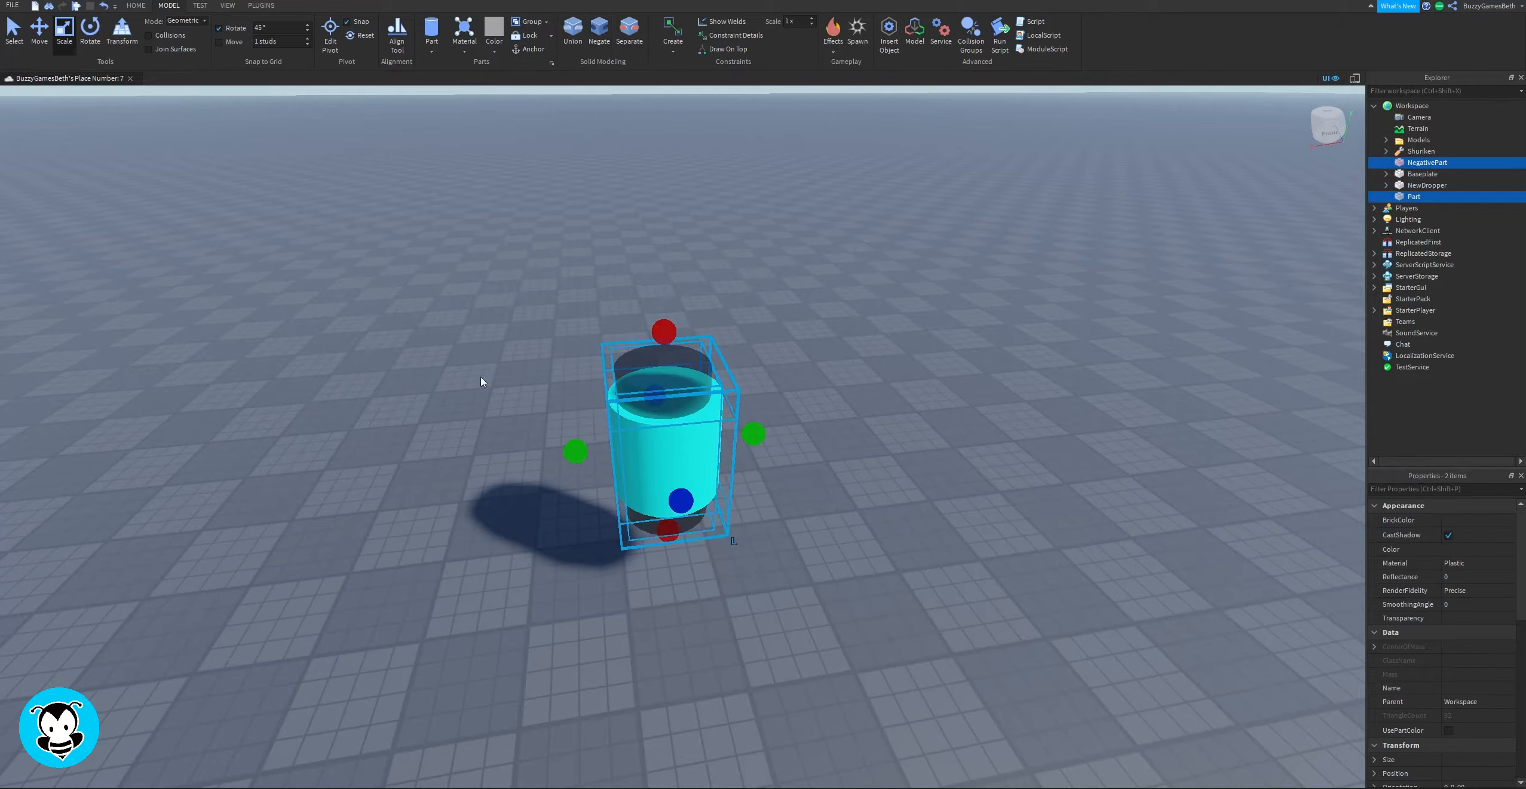
click(573, 31)
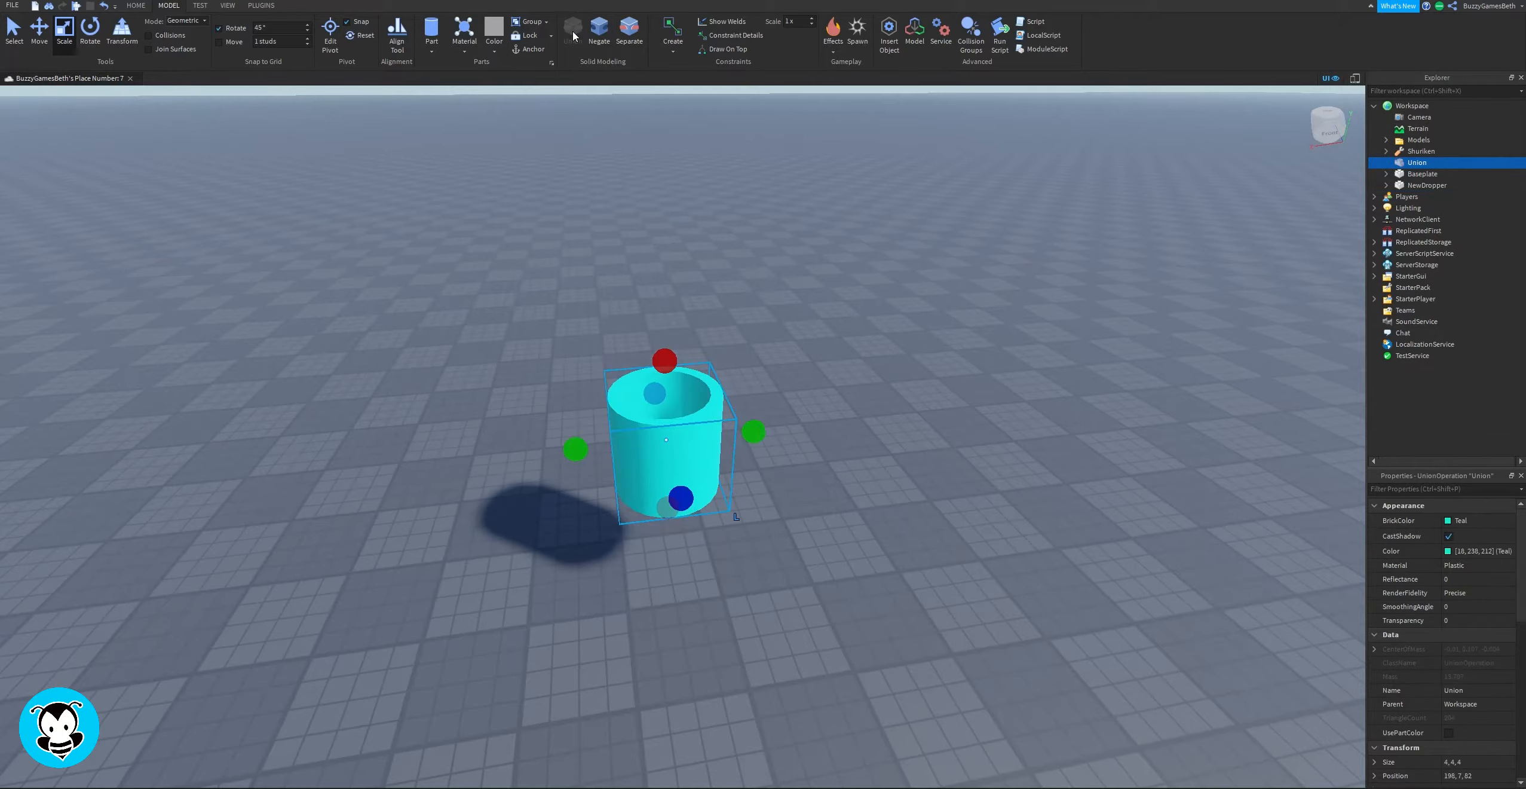
Examine the hollow tube from below and above to check the hole through it.
click(801, 261)
right_drag(755, 259, 755, 257)
scroll(755, 258, up, 3)
scroll(755, 257, down, 3)
scroll(755, 257, up, 6)
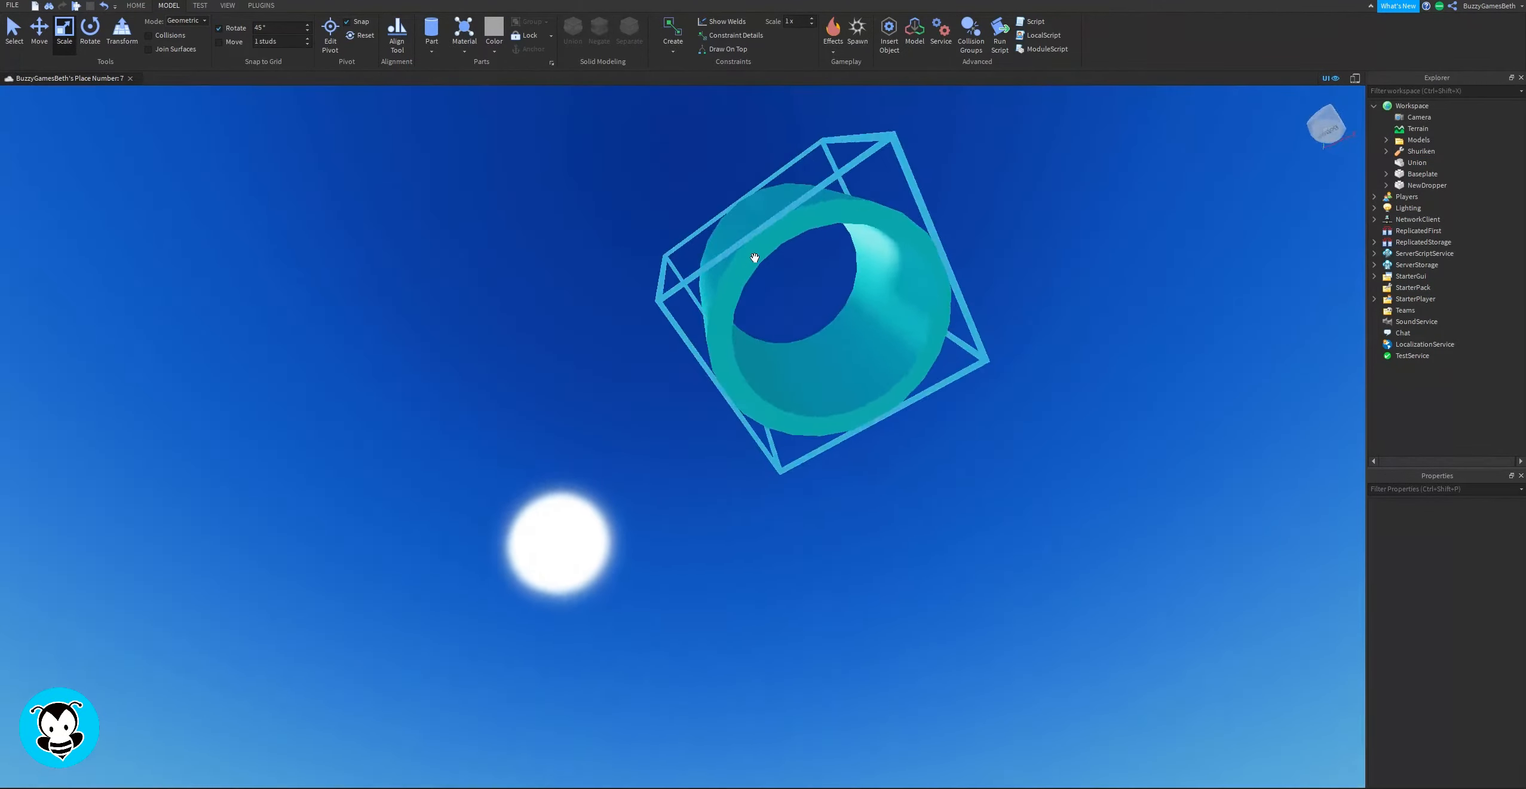
scroll(755, 257, up, 3)
scroll(755, 258, down, 5)
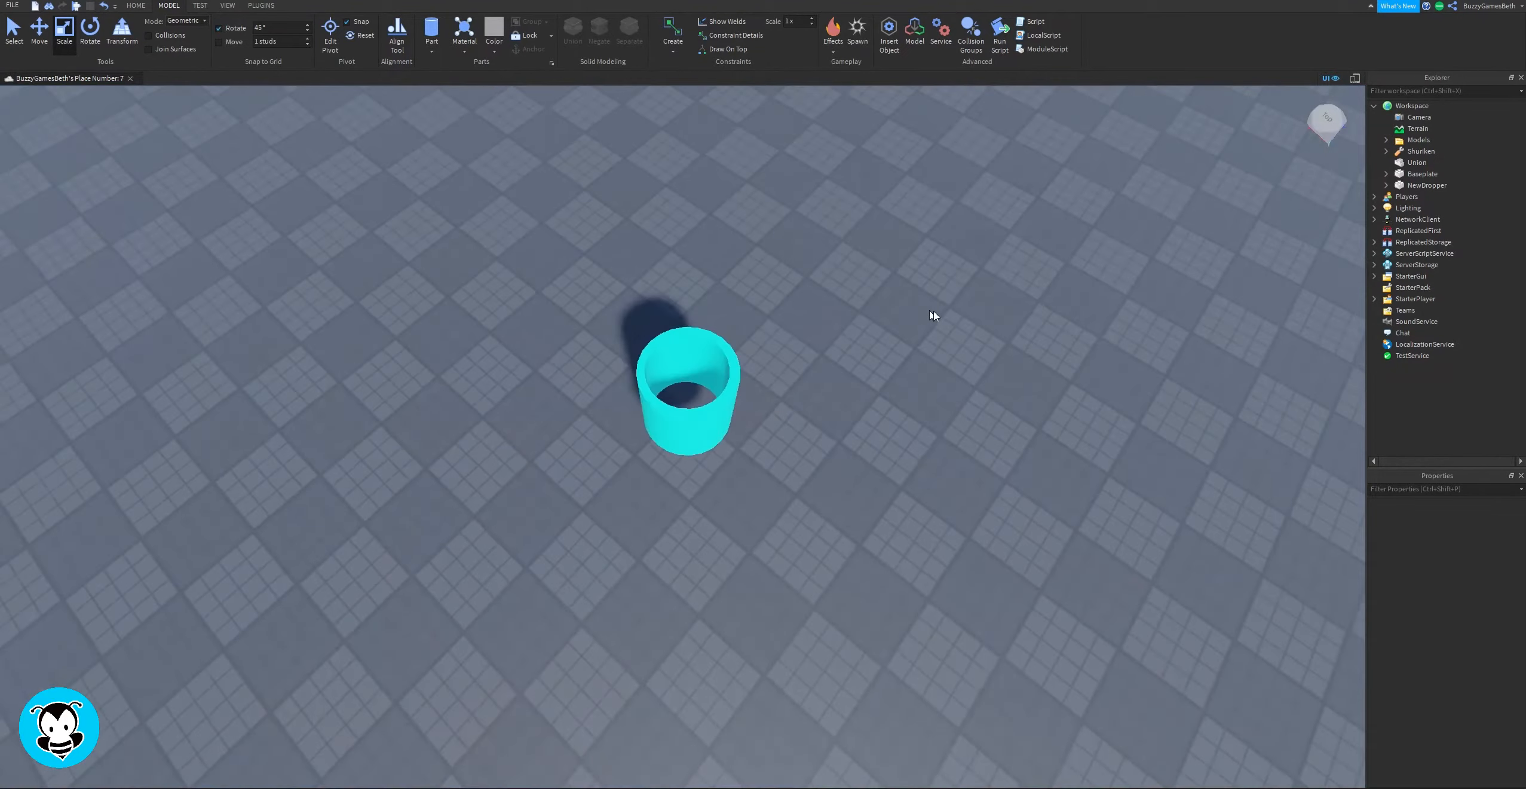
scroll(934, 309, up, 1)
right_drag(933, 309, 933, 309)
scroll(934, 309, down, 3)
Move the hollow tube down onto the baseplate.
drag(719, 508, 703, 582)
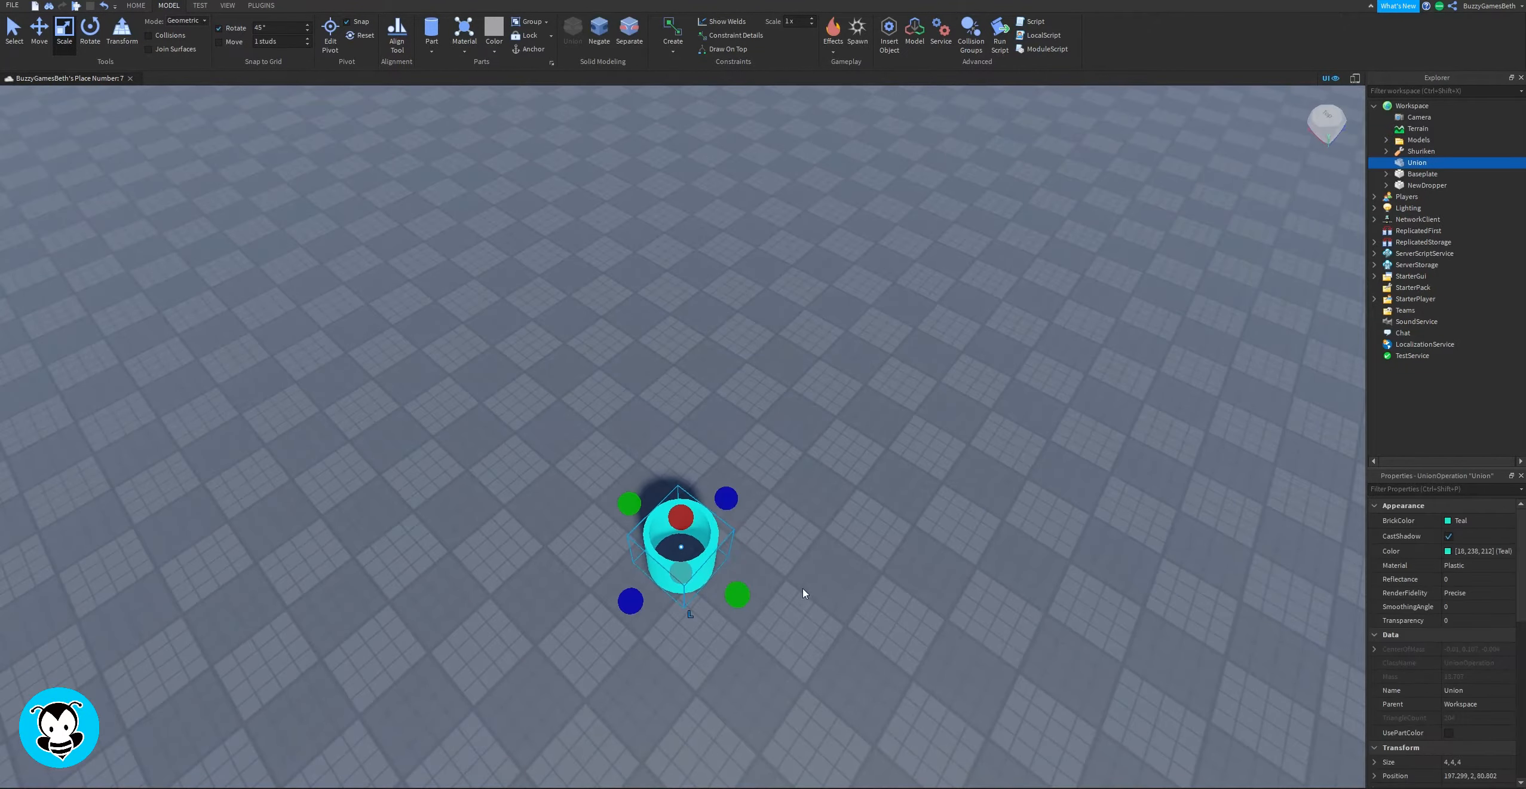
key(f)
click(998, 487)
scroll(998, 488, down, 3)
right_drag(998, 488, 998, 487)
right_drag(887, 415, 888, 414)
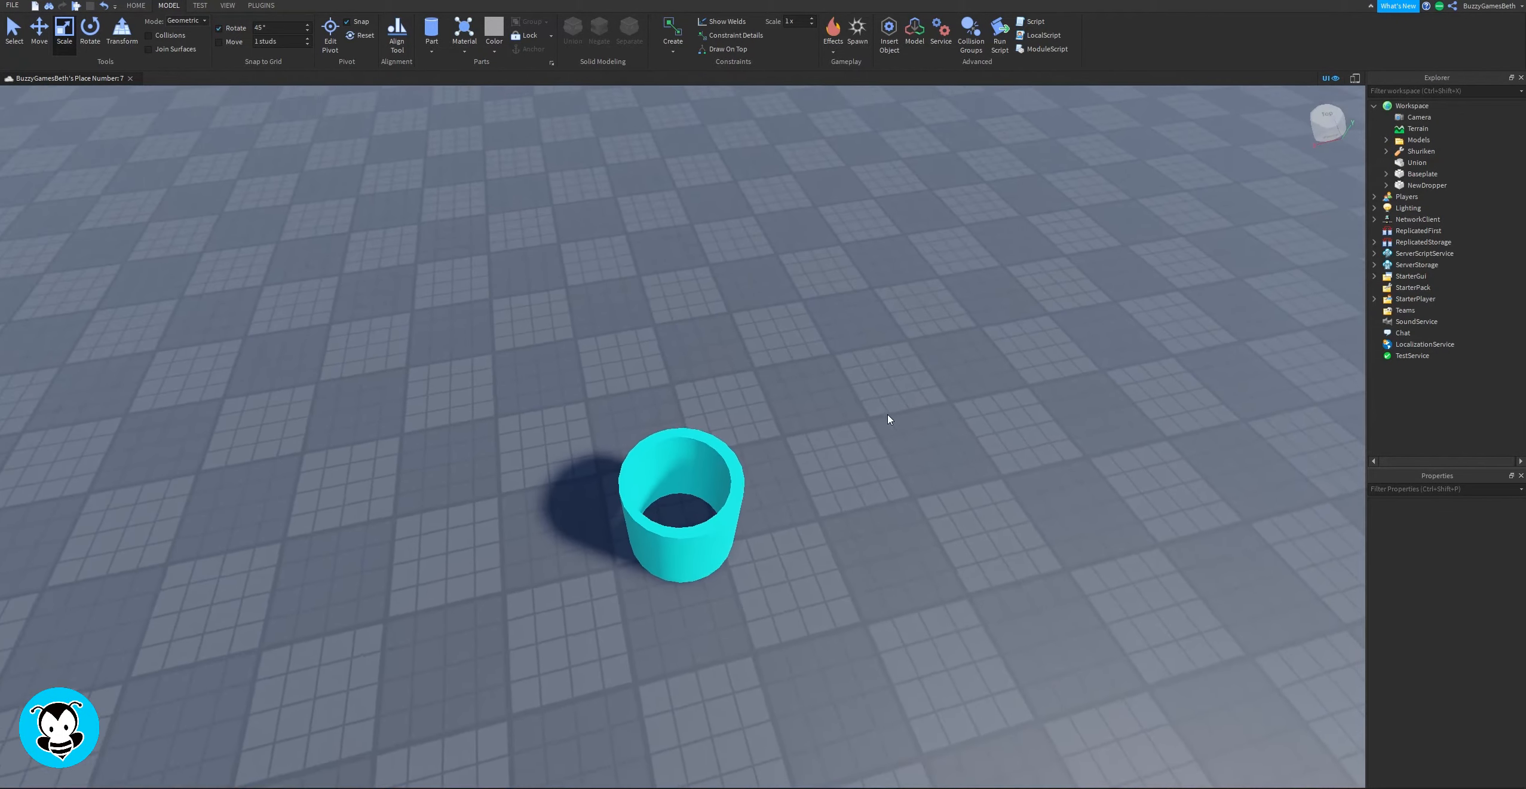
click(701, 466)
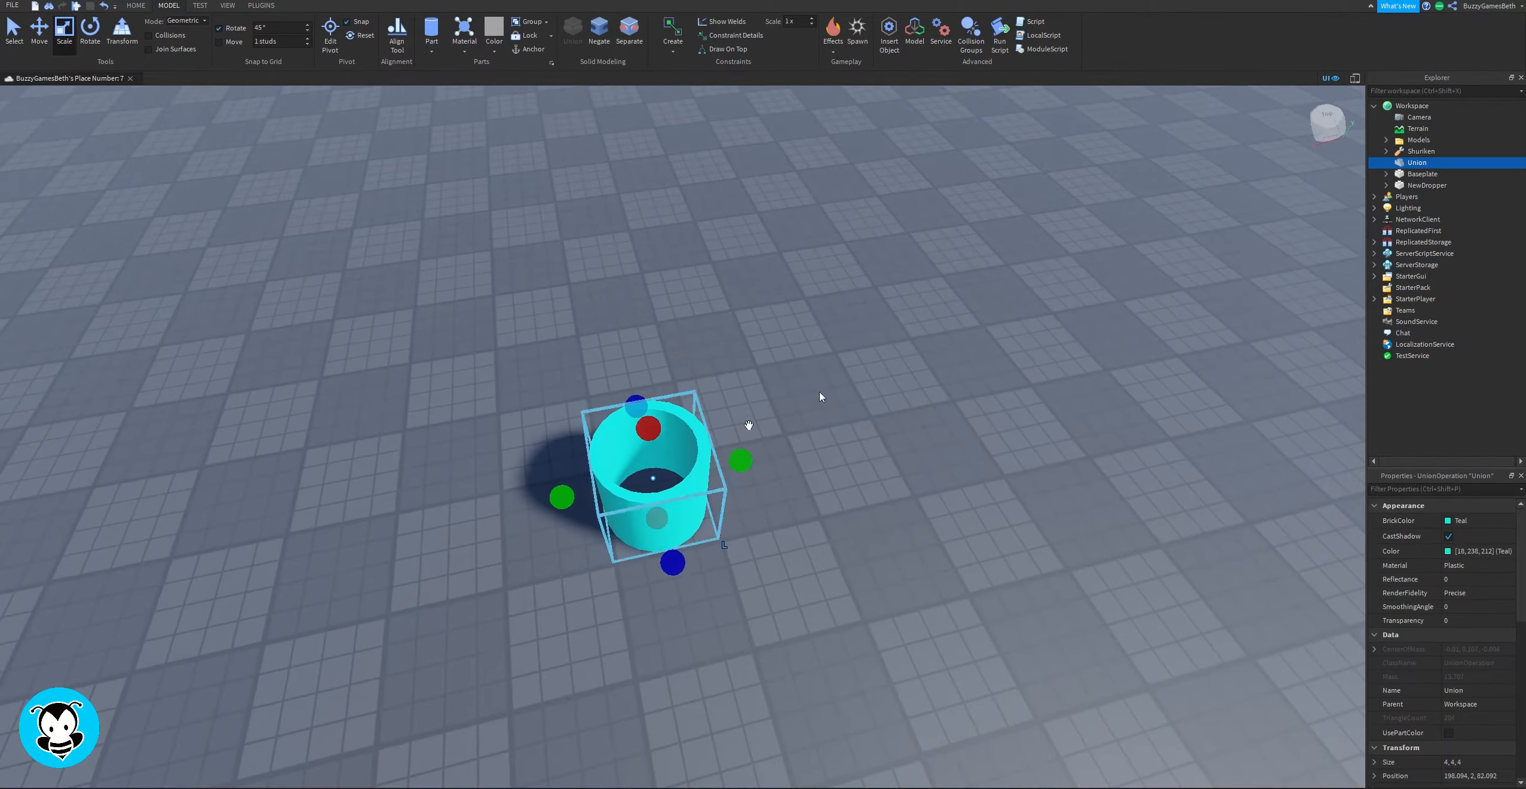
right_drag(747, 429, 747, 430)
Insert a block part and place it on the baseplate so it overlaps one half of the tube.
click(606, 250)
right_drag(364, 204, 364, 204)
click(136, 6)
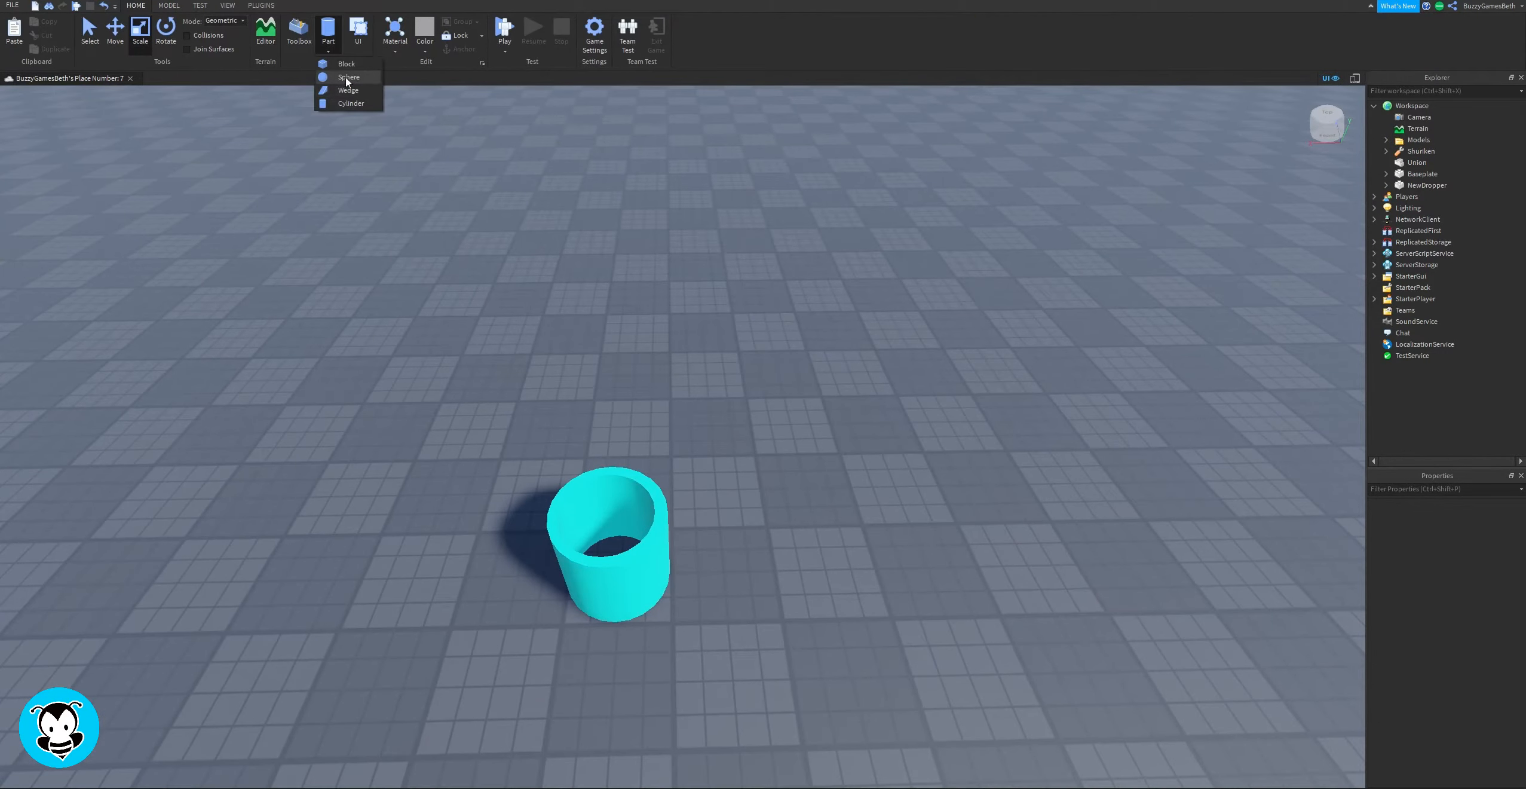
click(328, 35)
drag(681, 426, 672, 546)
right_drag(711, 433, 712, 434)
Scale the block to about 4 × 4.84 × 4.4 studs so it encloses one half of the tube.
click(169, 6)
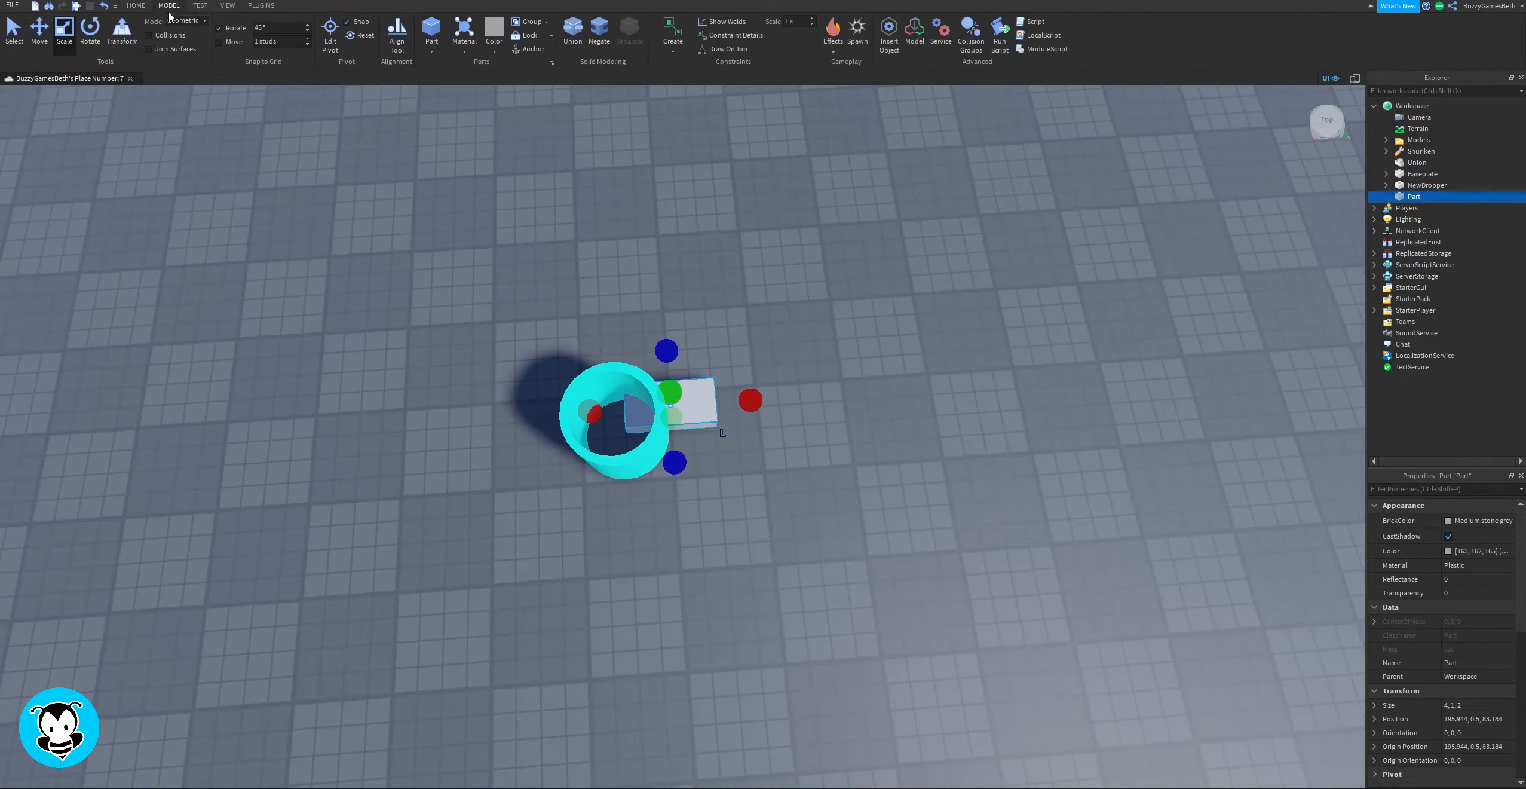
drag(679, 476, 682, 500)
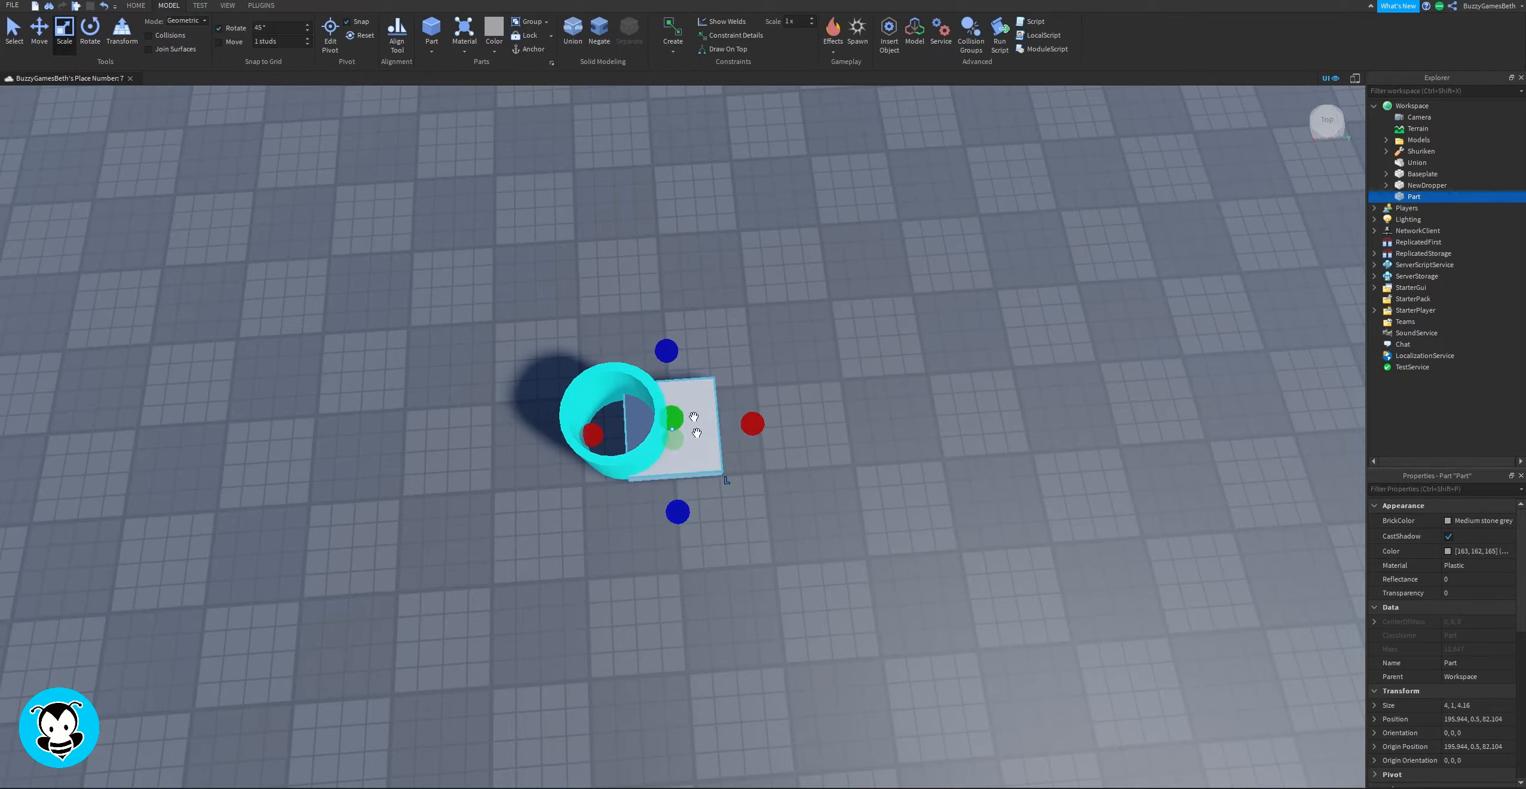
drag(672, 418, 672, 398)
click(837, 385)
scroll(848, 384, up, 5)
scroll(848, 384, down, 10)
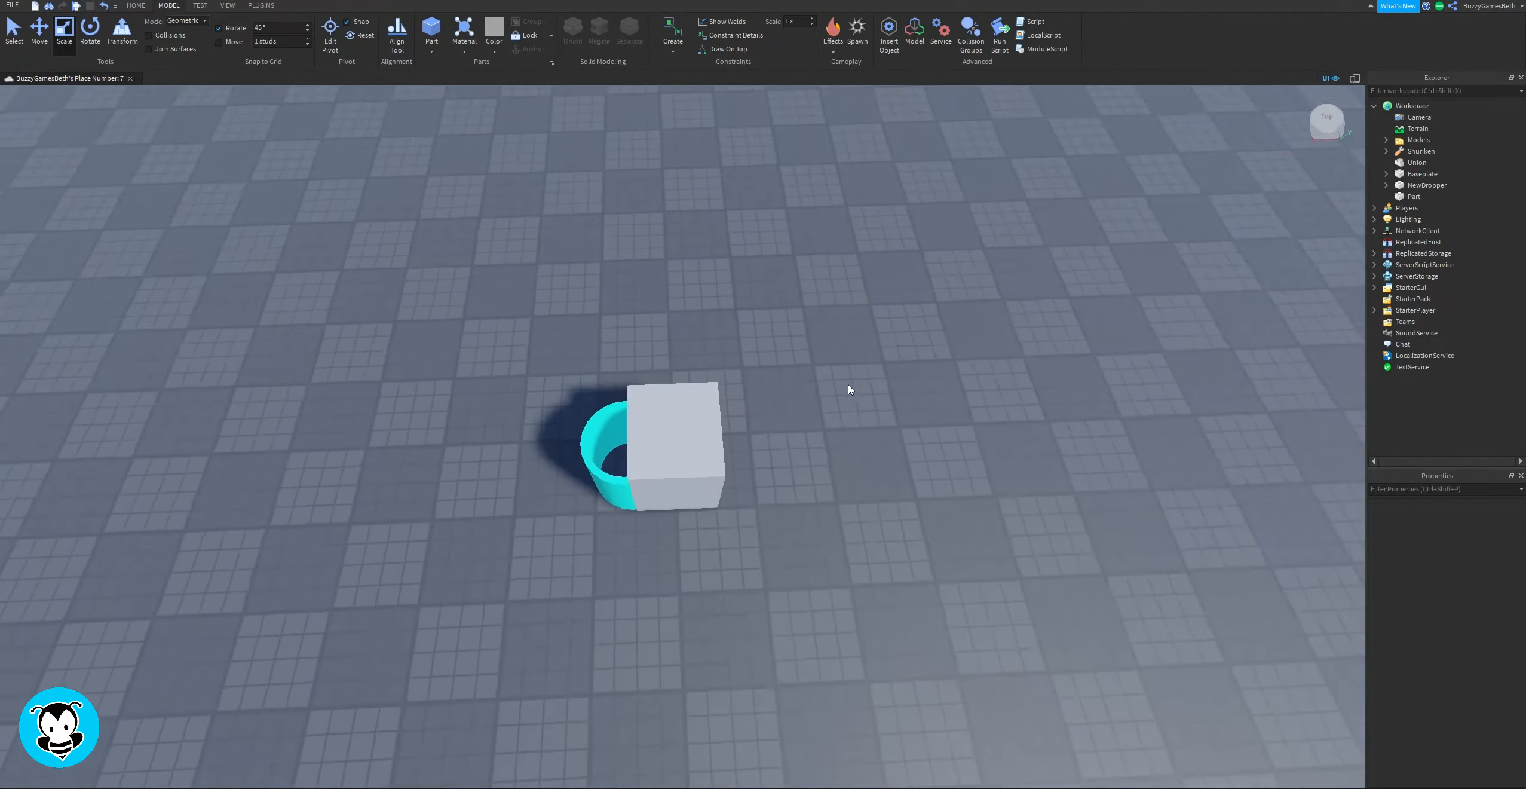
scroll(848, 383, up, 3)
right_drag(848, 385, 848, 382)
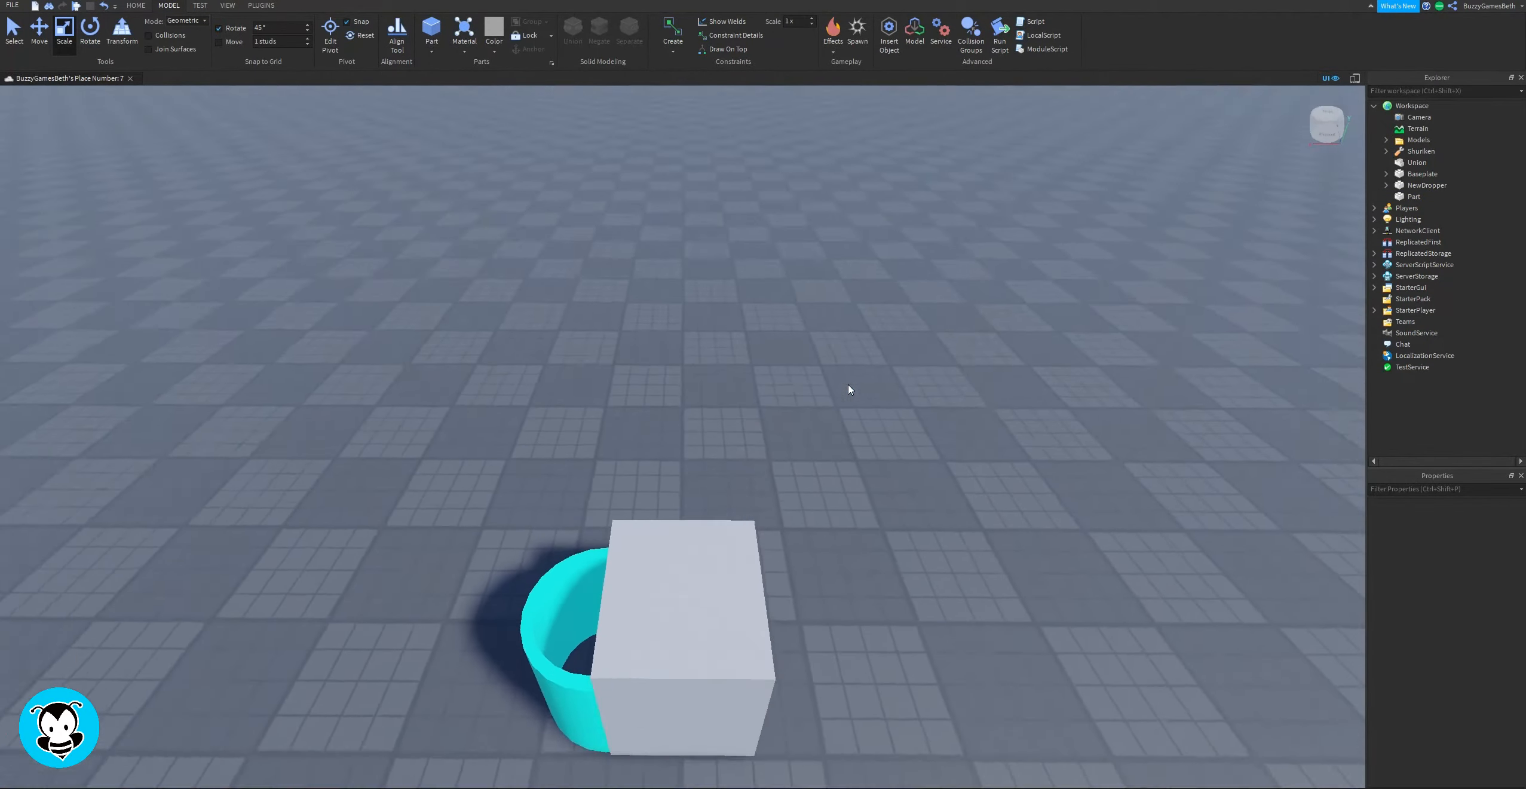
scroll(955, 404, down, 5)
right_drag(955, 402, 956, 408)
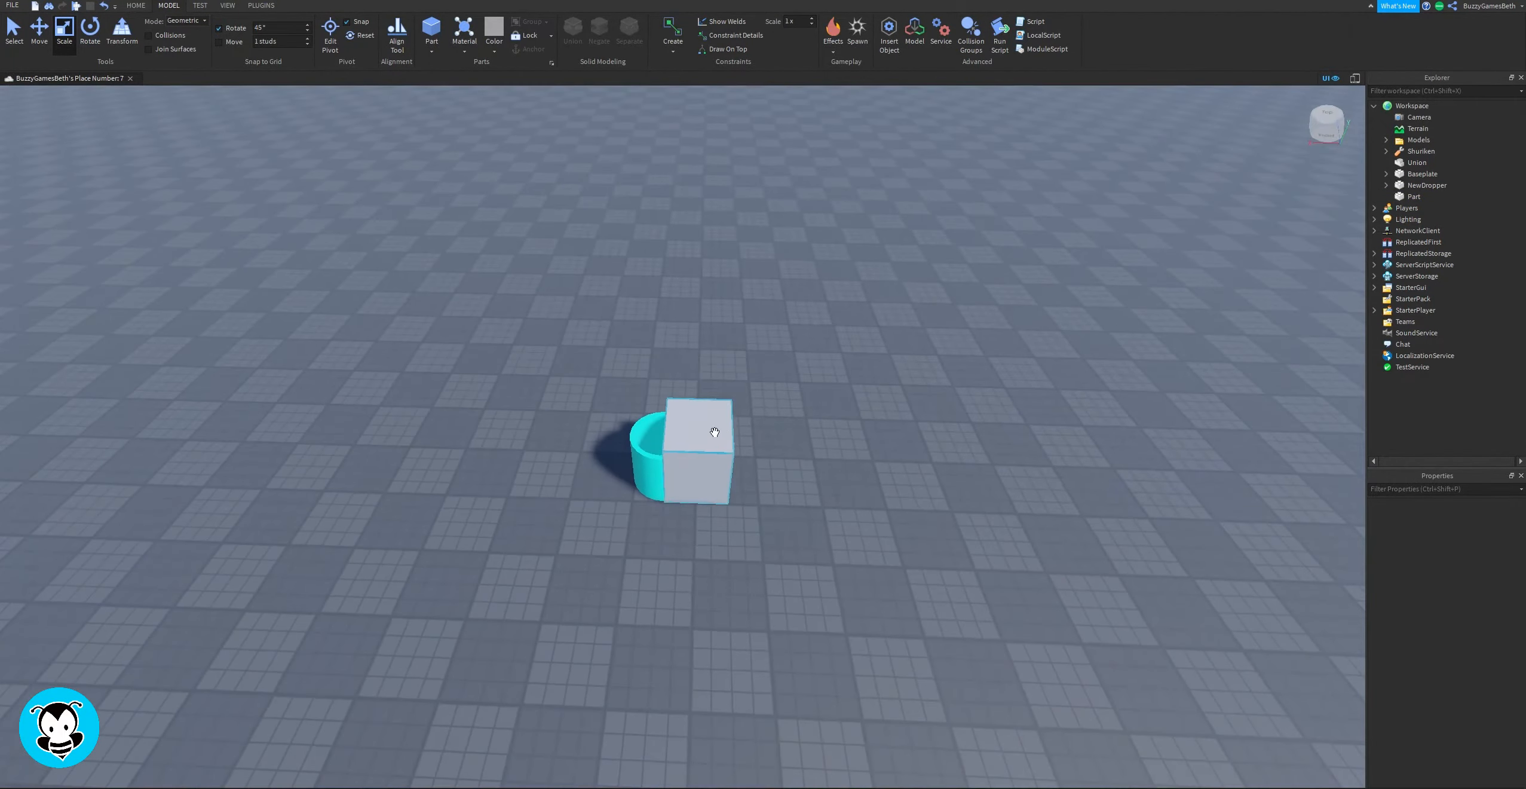
Negate the block and union it with the tube to cut the tube in half.
click(714, 432)
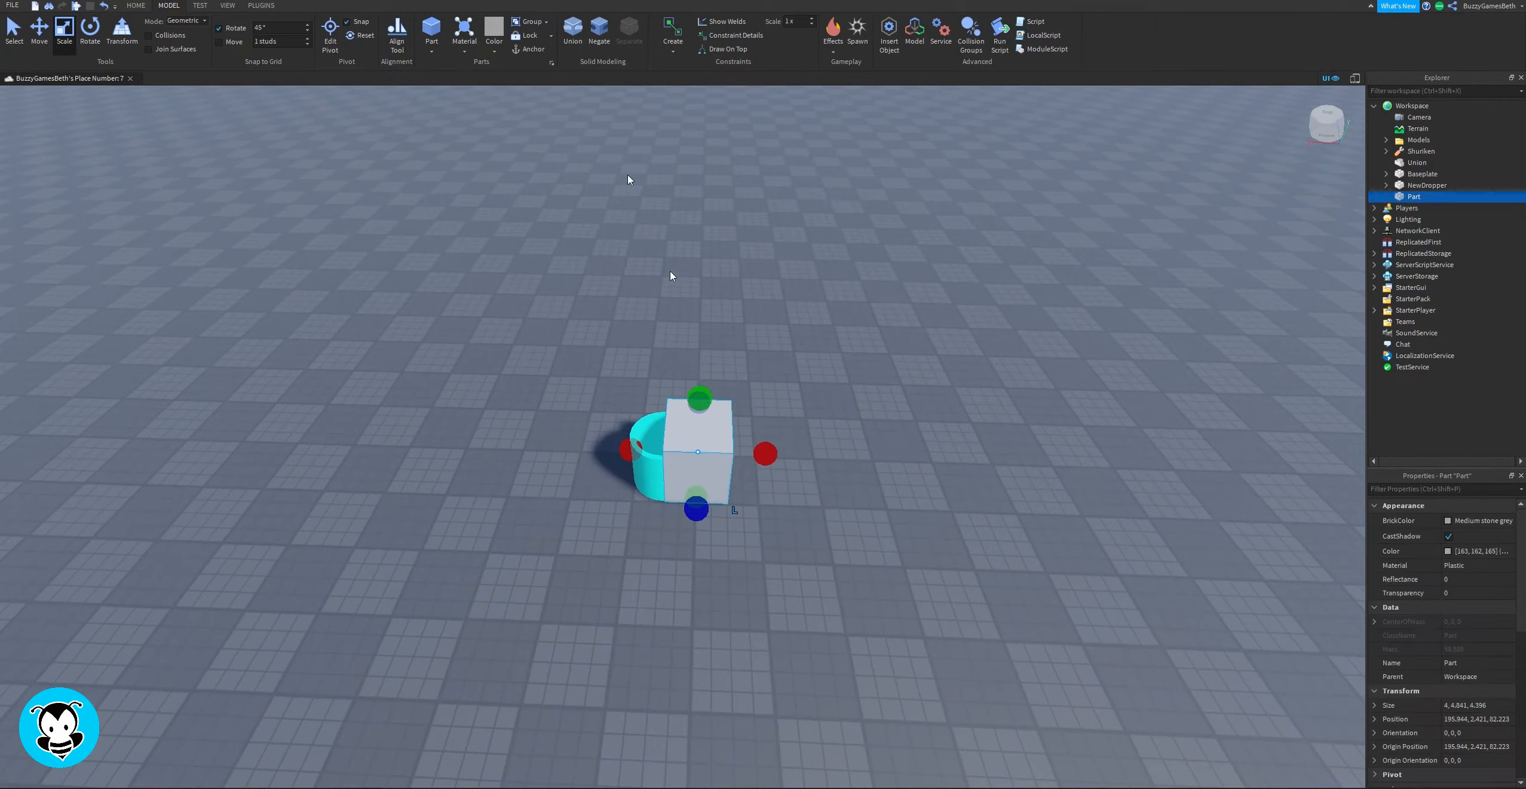
click(598, 30)
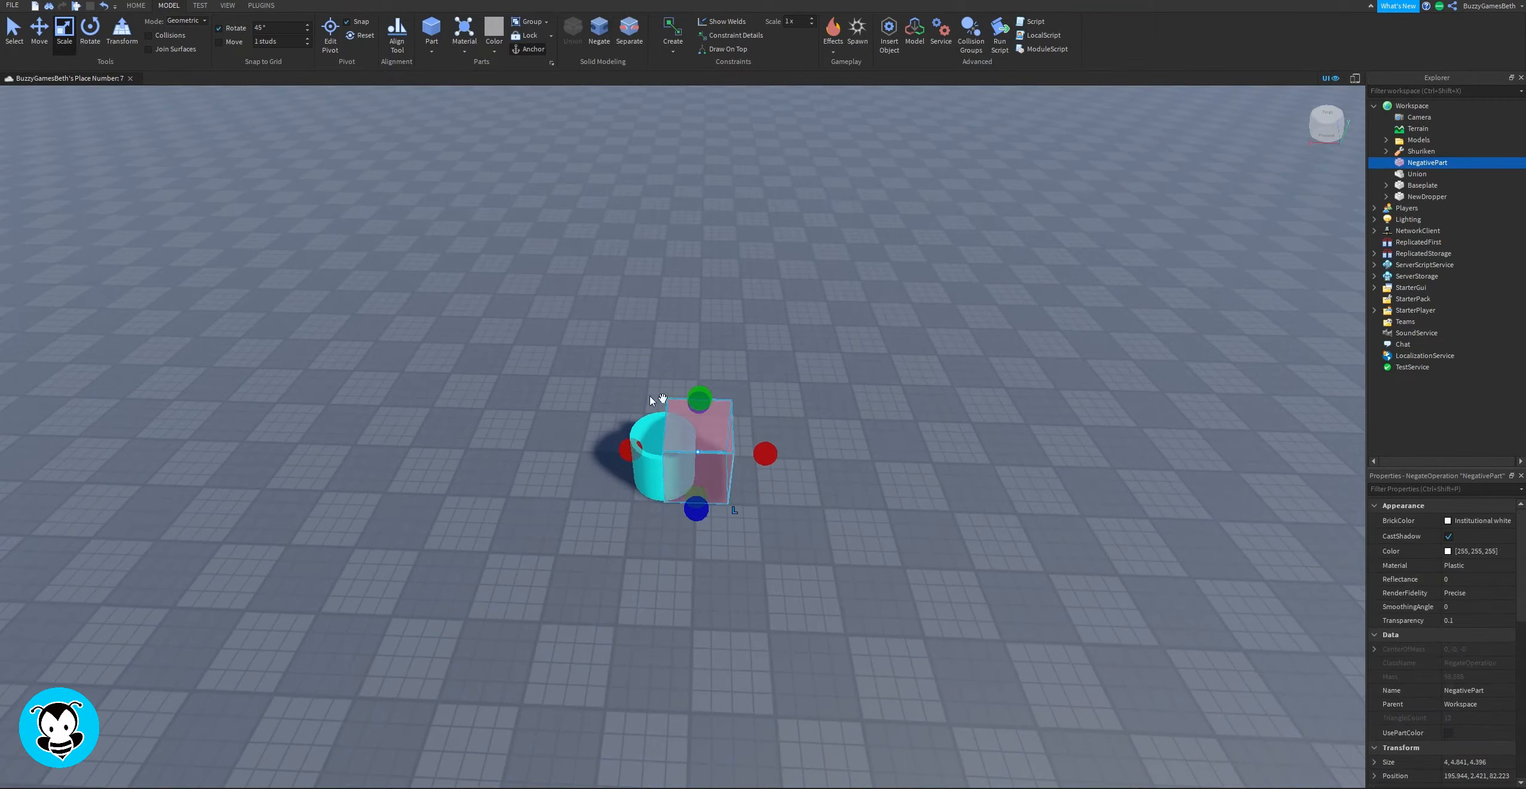
shift+click(645, 417)
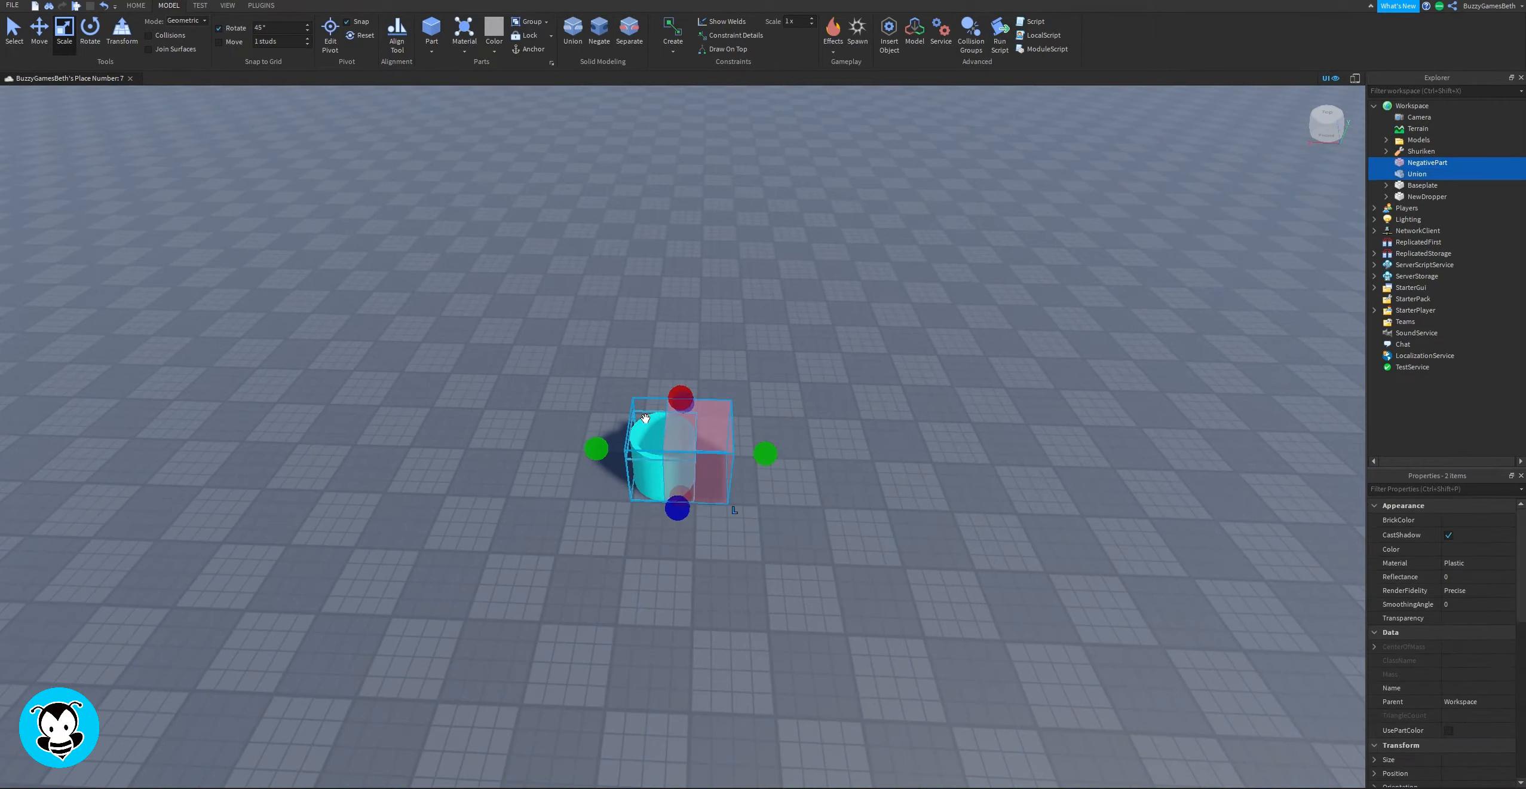
click(576, 34)
click(733, 342)
right_drag(733, 342, 834, 335)
scroll(834, 335, down, 2)
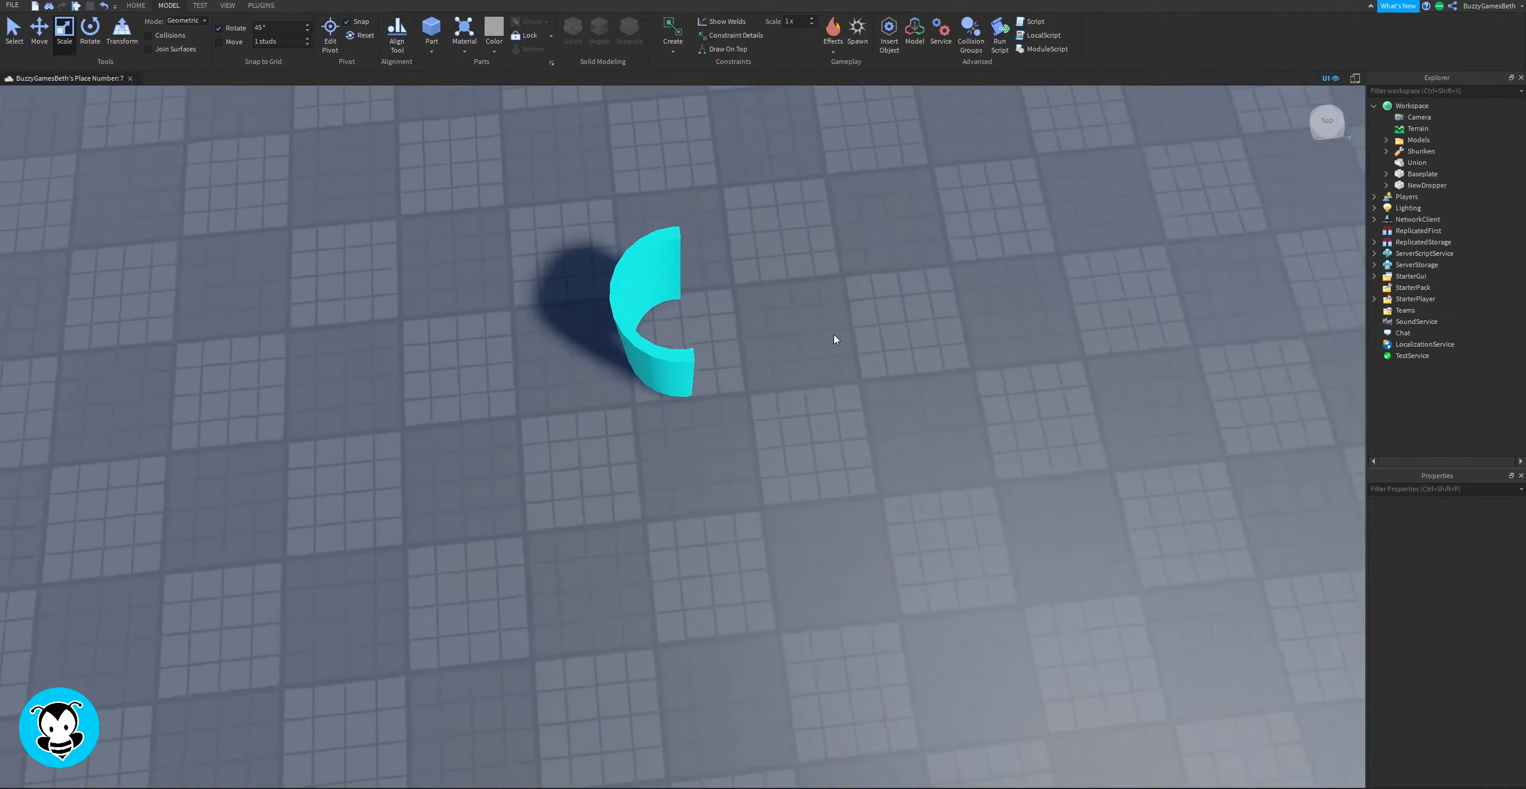
Duplicate the half tube and move the copy about 4.2 studs along the Z axis.
drag(664, 376, 693, 388)
key(ctrl+d)
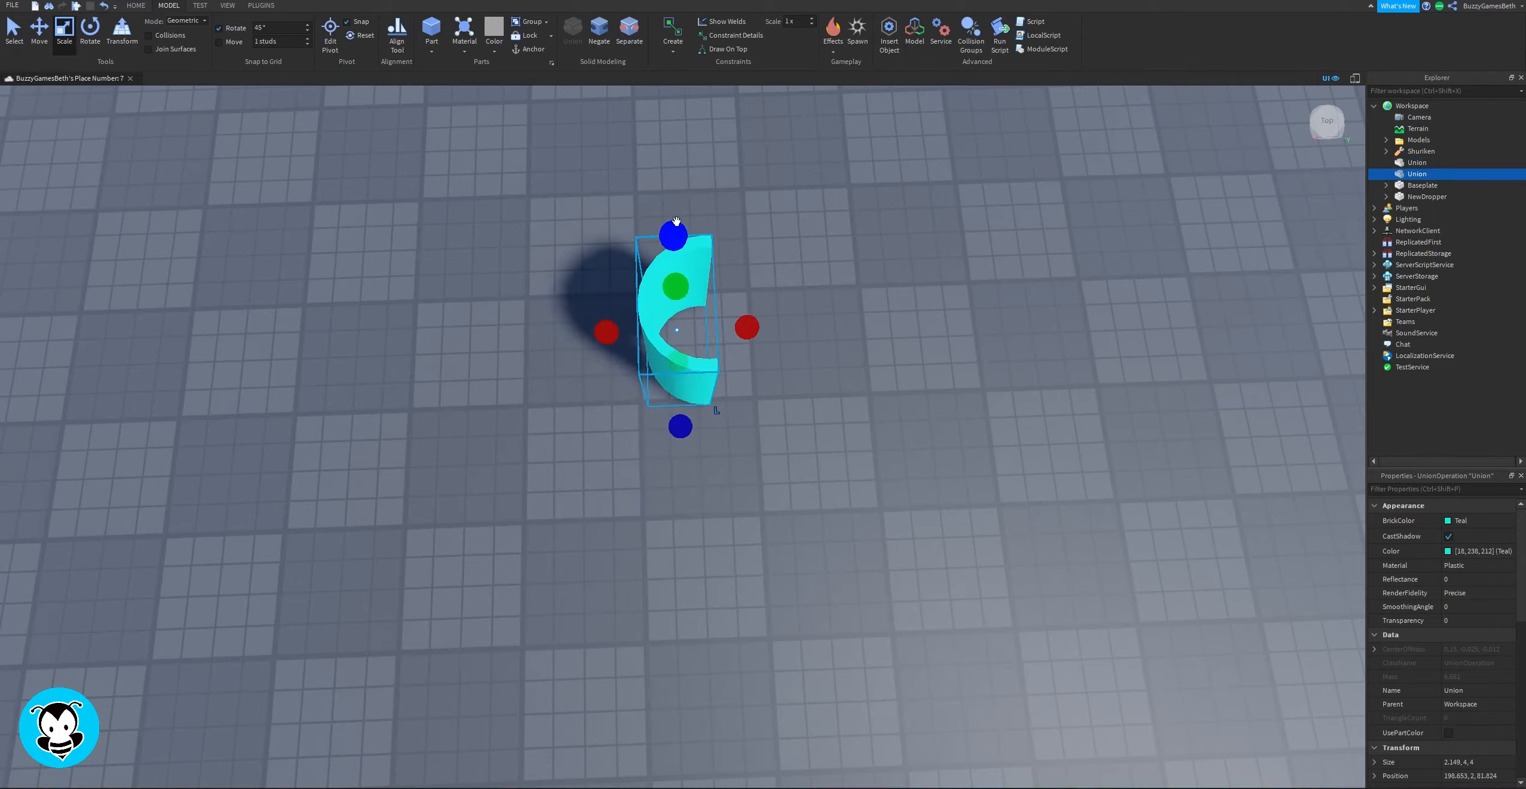
click(39, 30)
drag(684, 478, 686, 613)
Rotate the copied half tube 180° and move it against the original's end to form an S-curve.
click(89, 30)
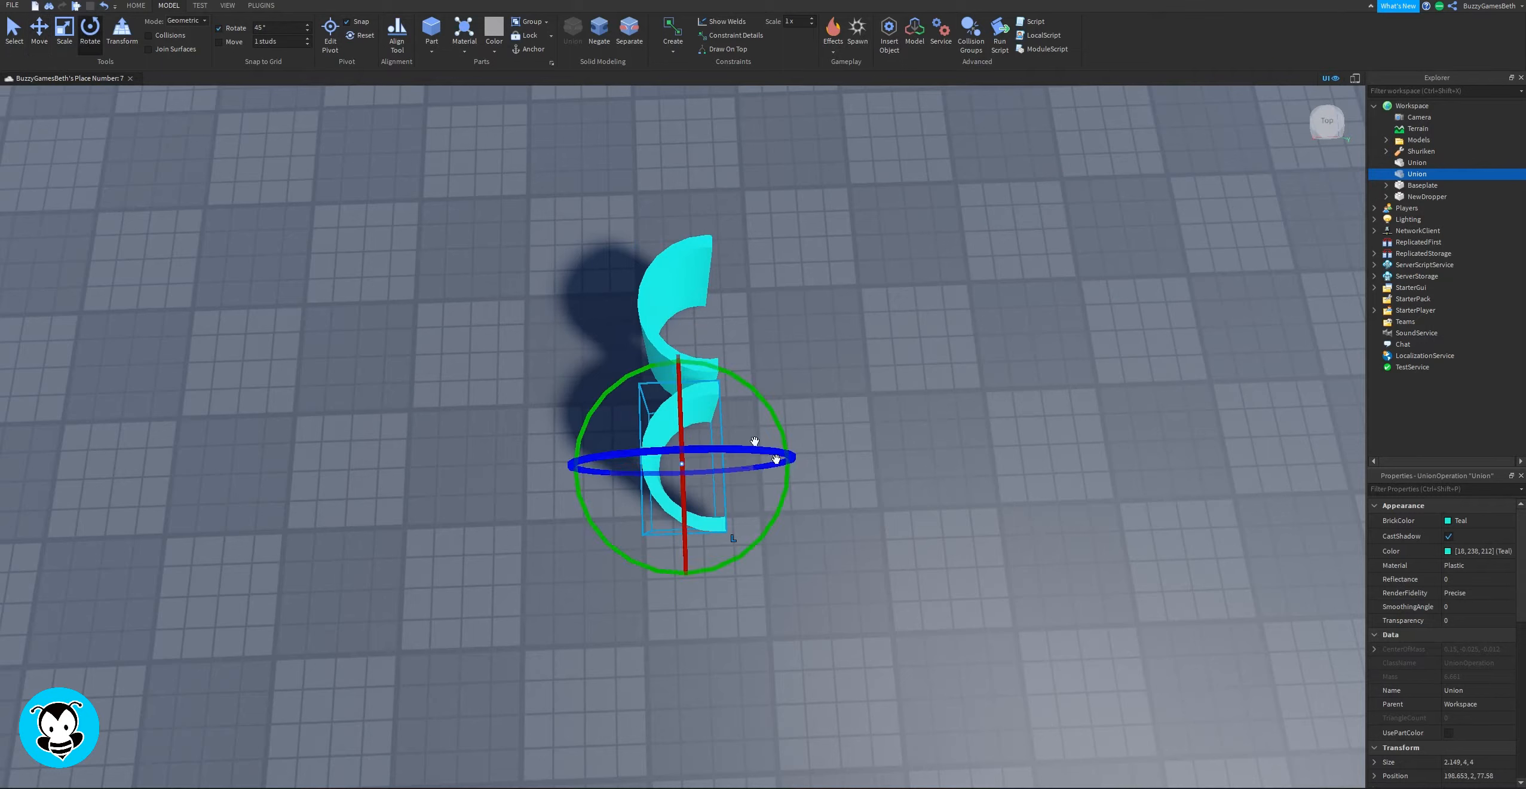
drag(615, 378, 783, 610)
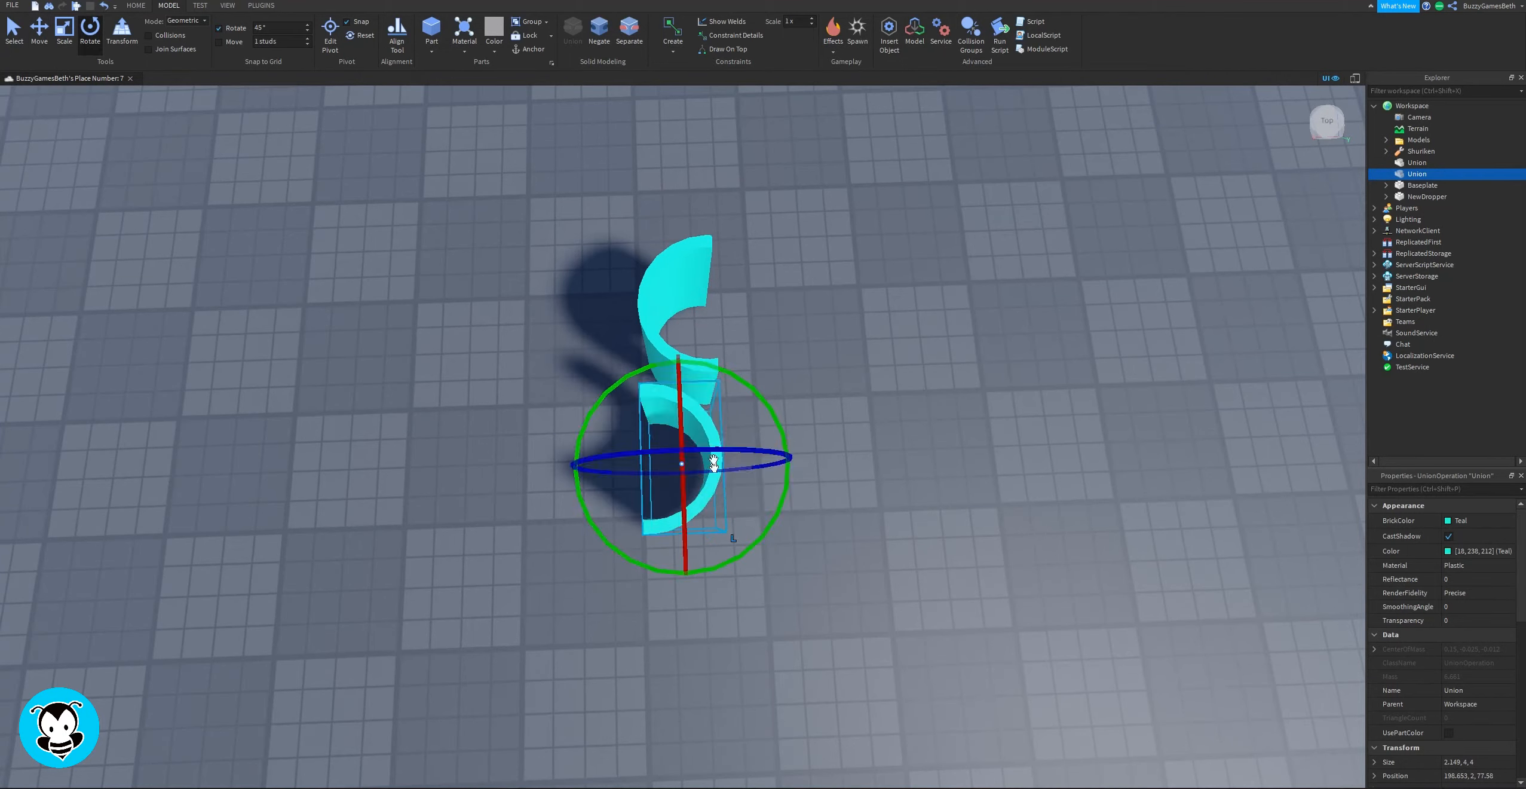
drag(708, 422, 763, 422)
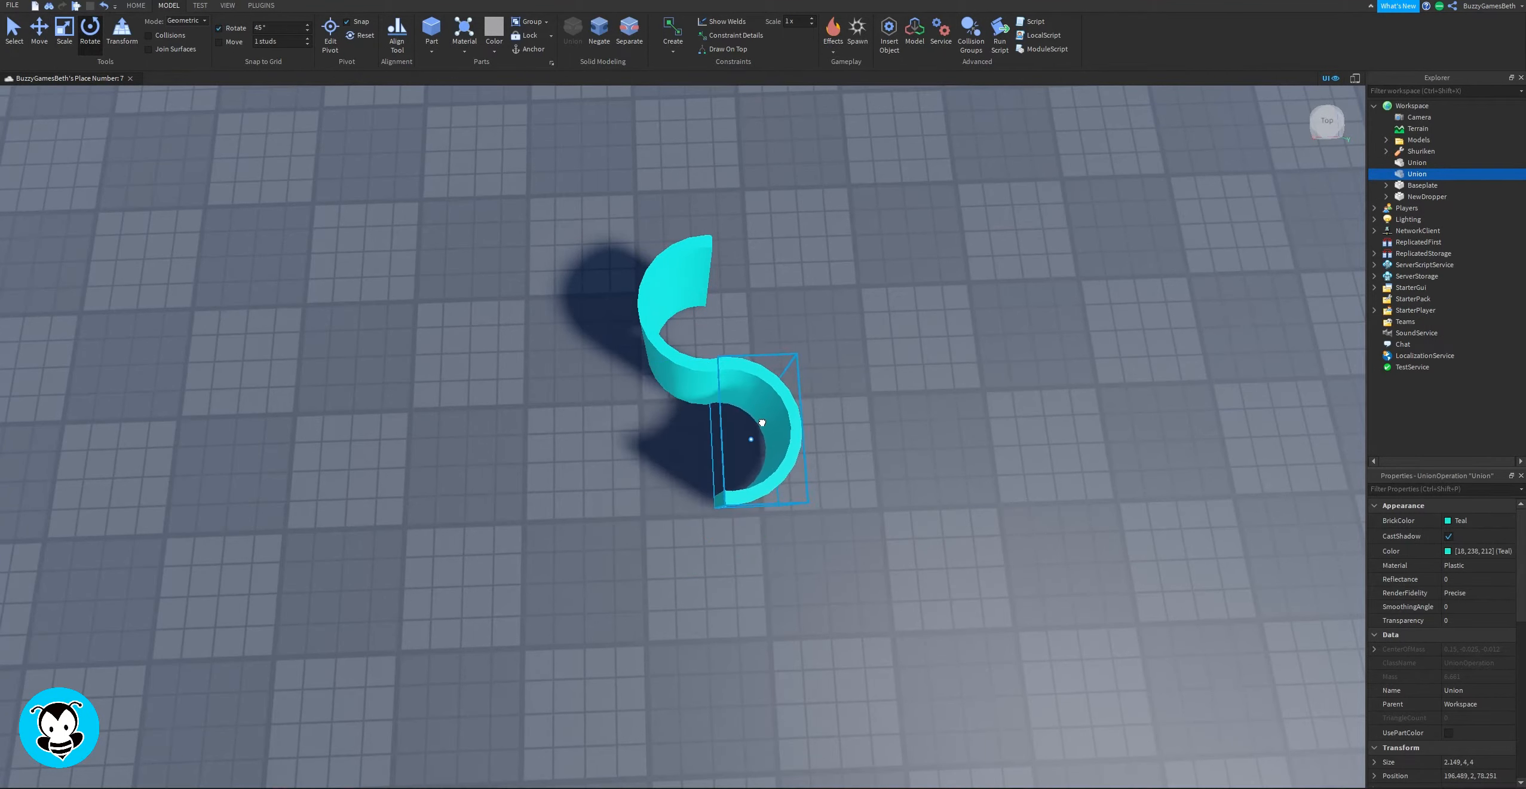
Duplicate both half tubes of the S-curve and move the copies against its end to extend it into a wave.
click(903, 291)
right_drag(903, 291, 902, 289)
scroll(903, 289, down, 2)
scroll(903, 290, up, 4)
scroll(903, 288, down, 3)
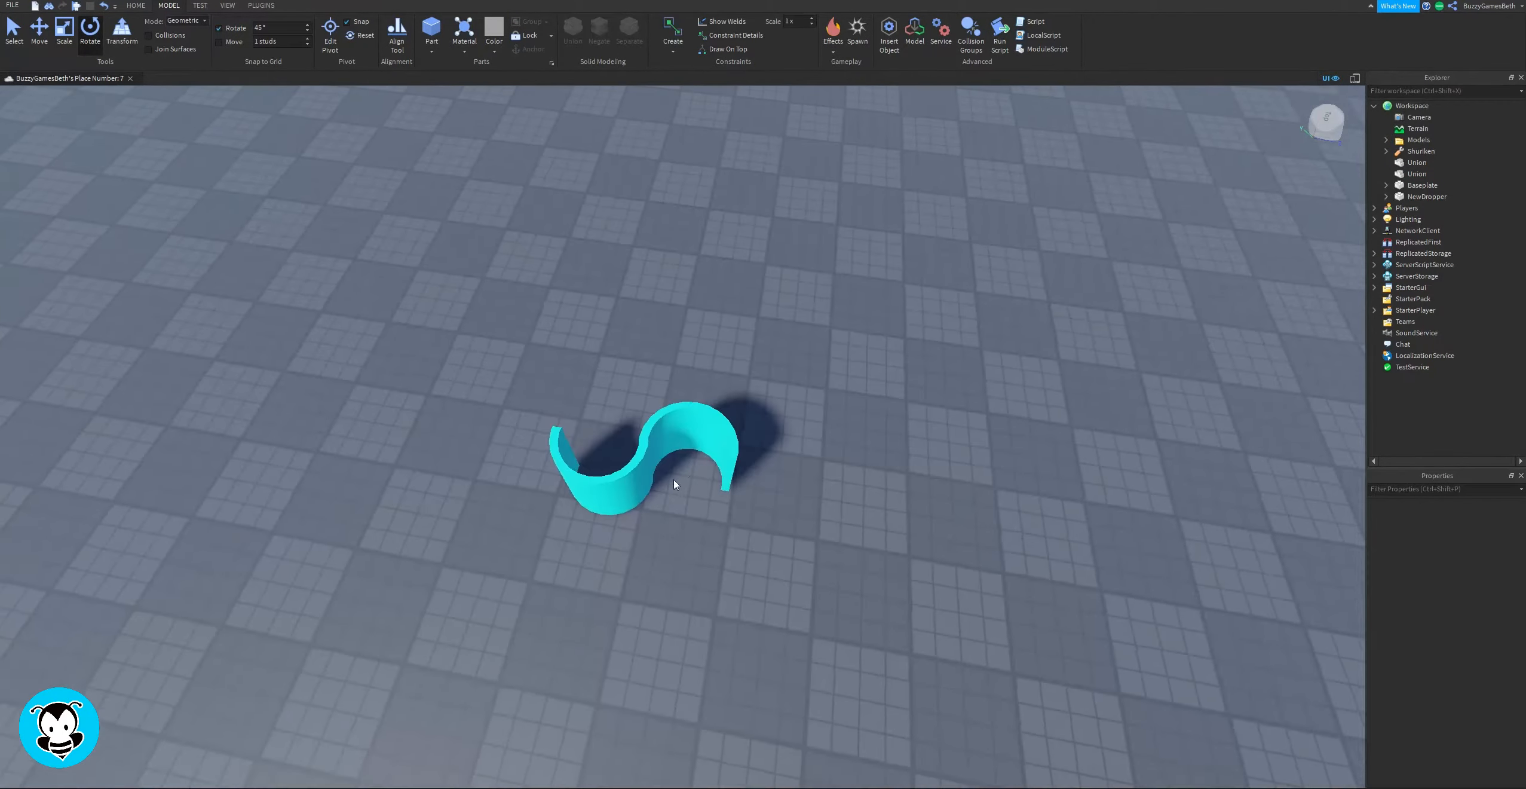
middle_drag(674, 479, 800, 481)
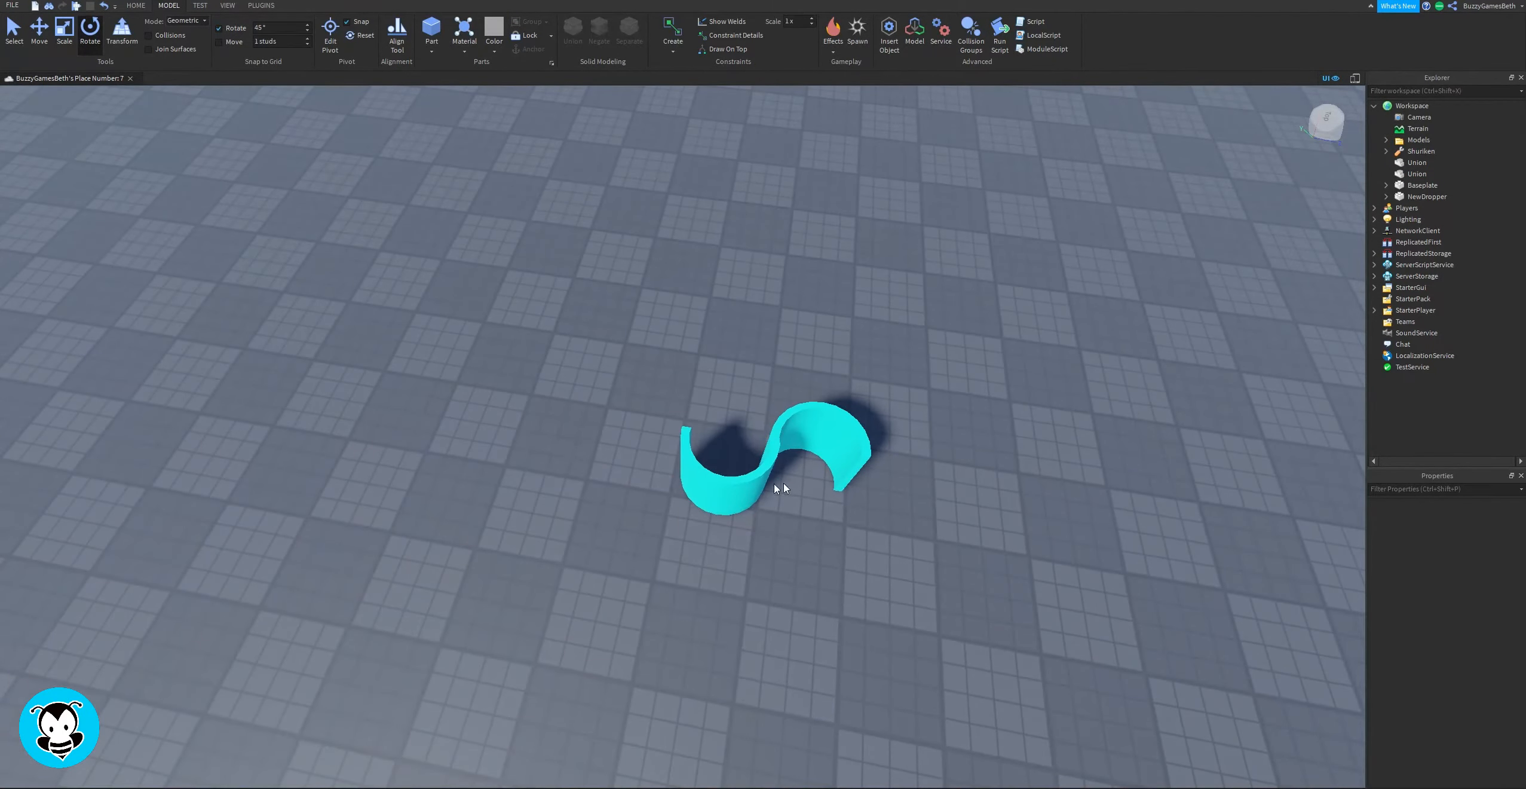
click(774, 482)
right_drag(774, 482, 751, 477)
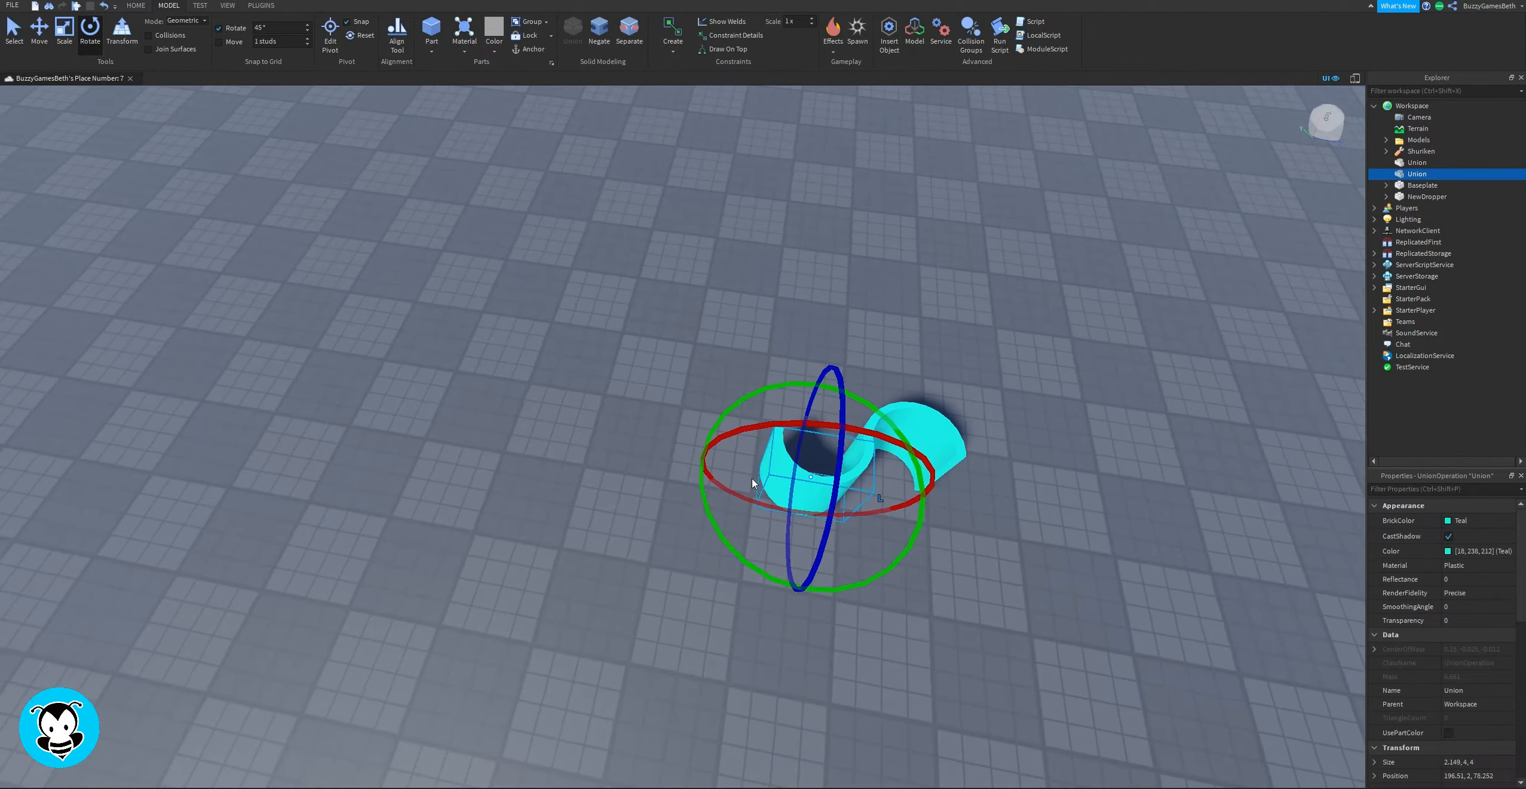
right_drag(963, 283, 962, 283)
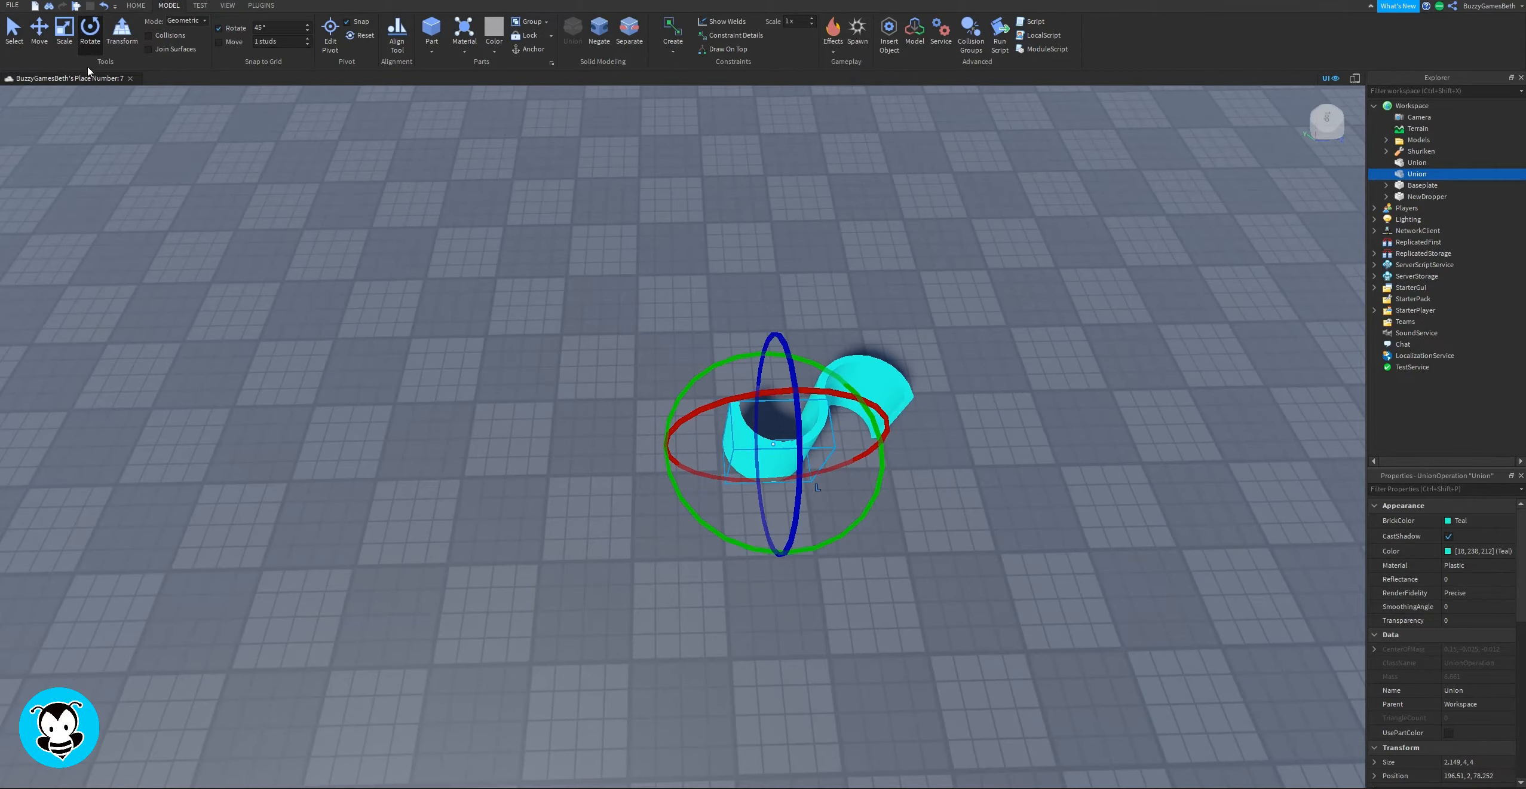
click(41, 35)
drag(674, 447, 678, 448)
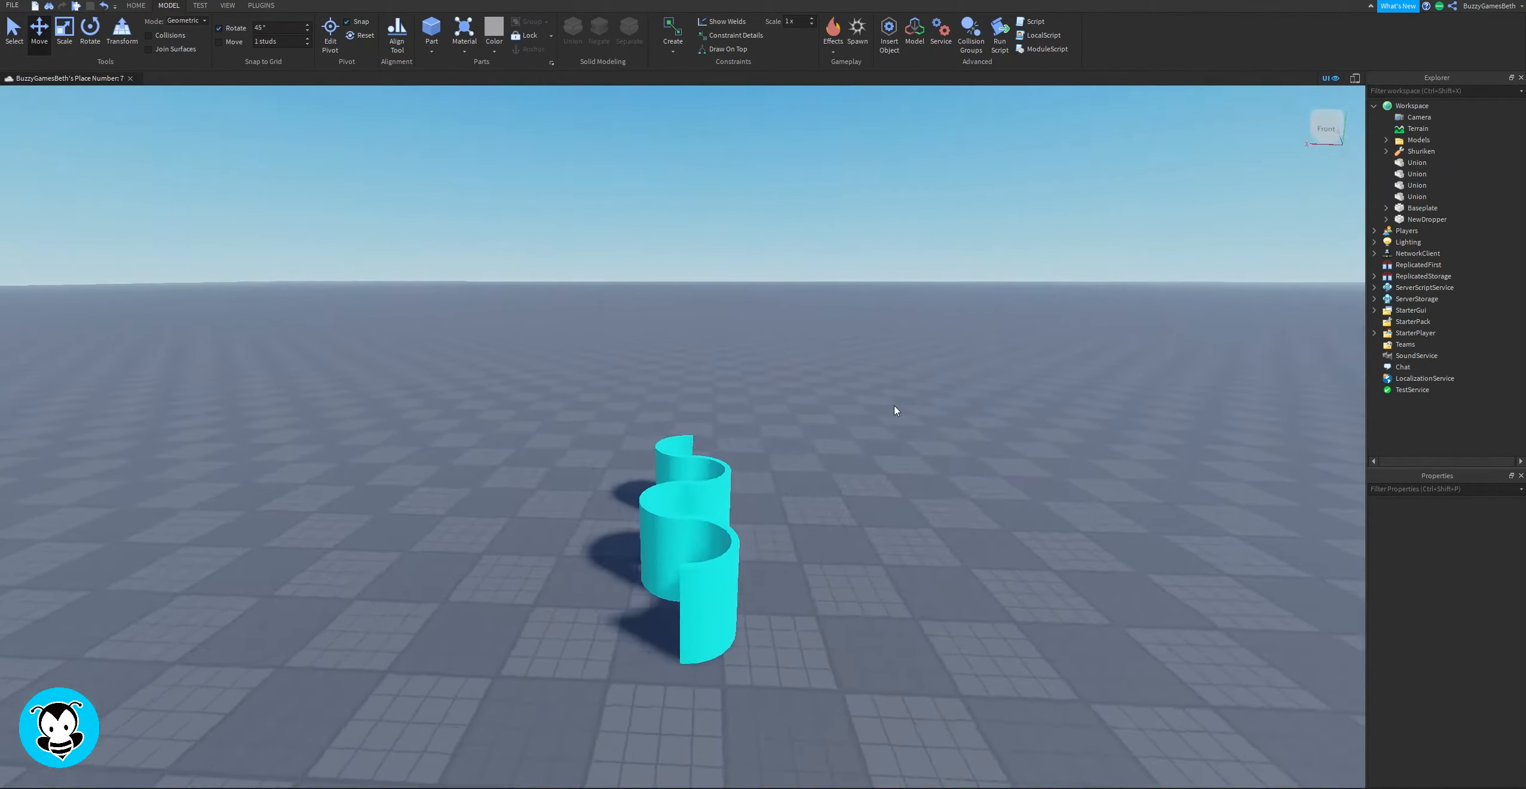
Insert a sphere part and place it on the baseplate beside the teal wave.
right_drag(894, 404, 898, 390)
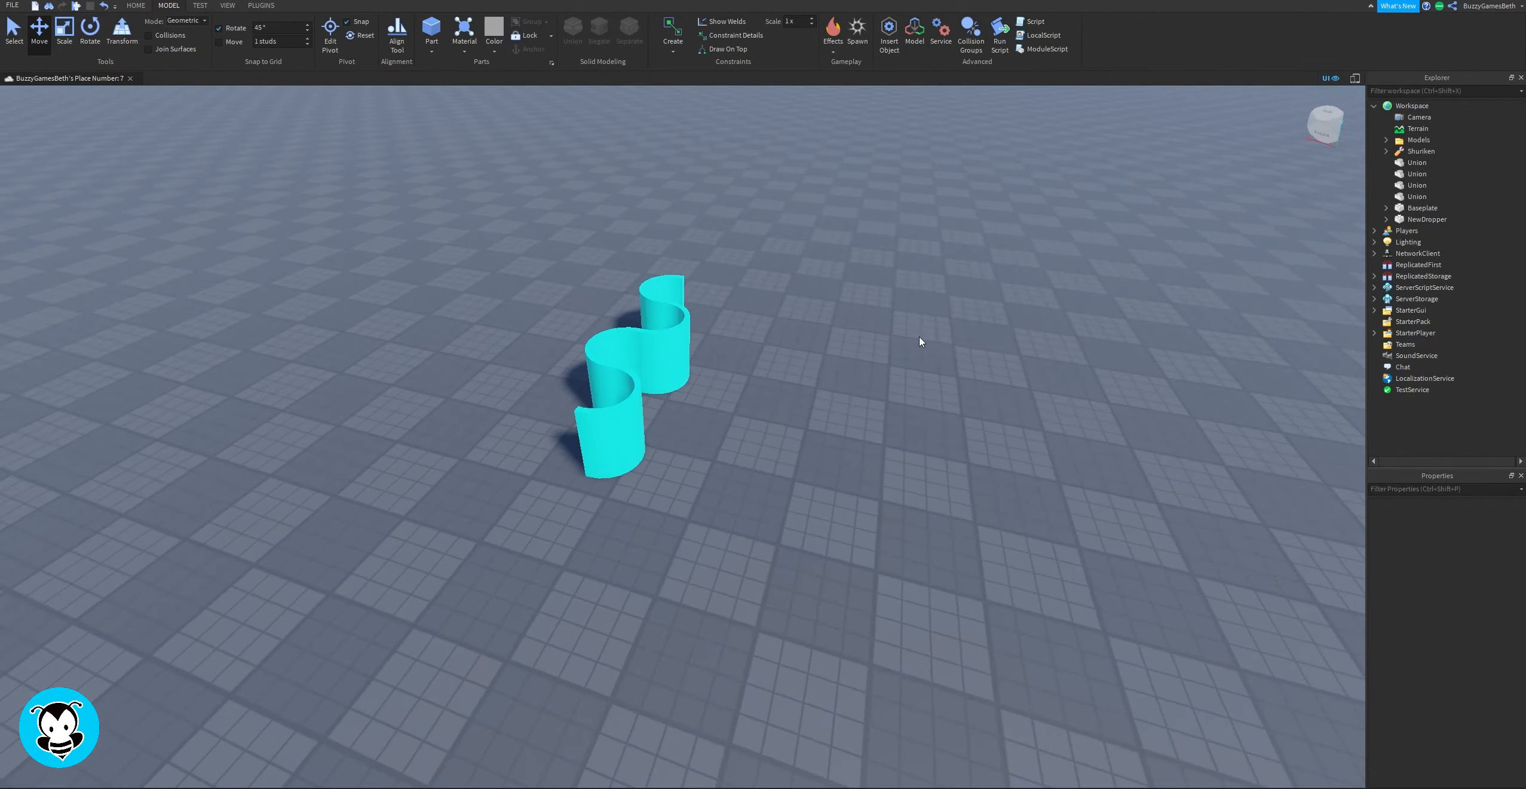
right_drag(955, 331, 955, 330)
scroll(955, 330, up, 5)
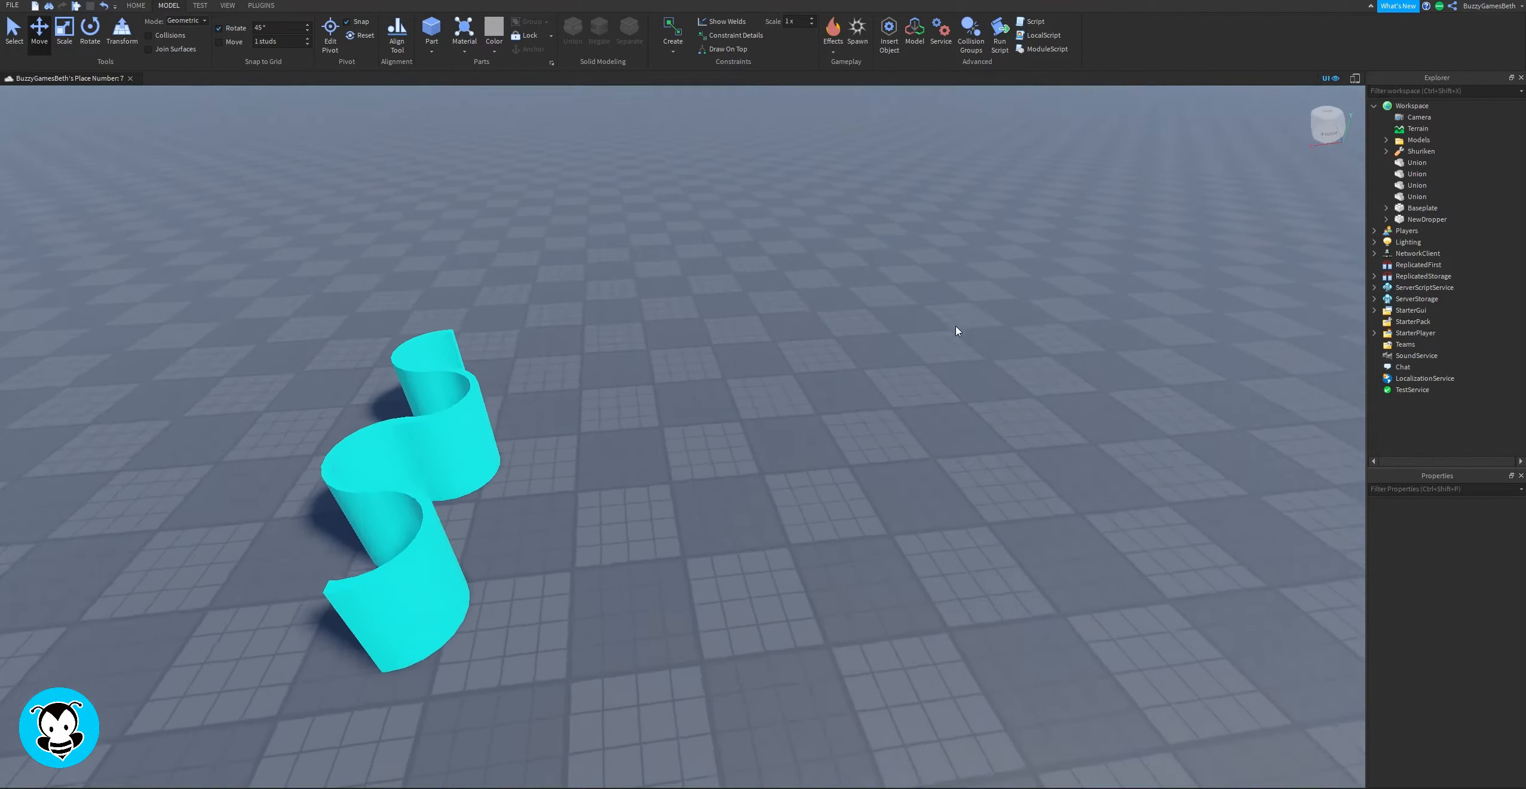
scroll(955, 331, down, 5)
right_drag(721, 302, 721, 302)
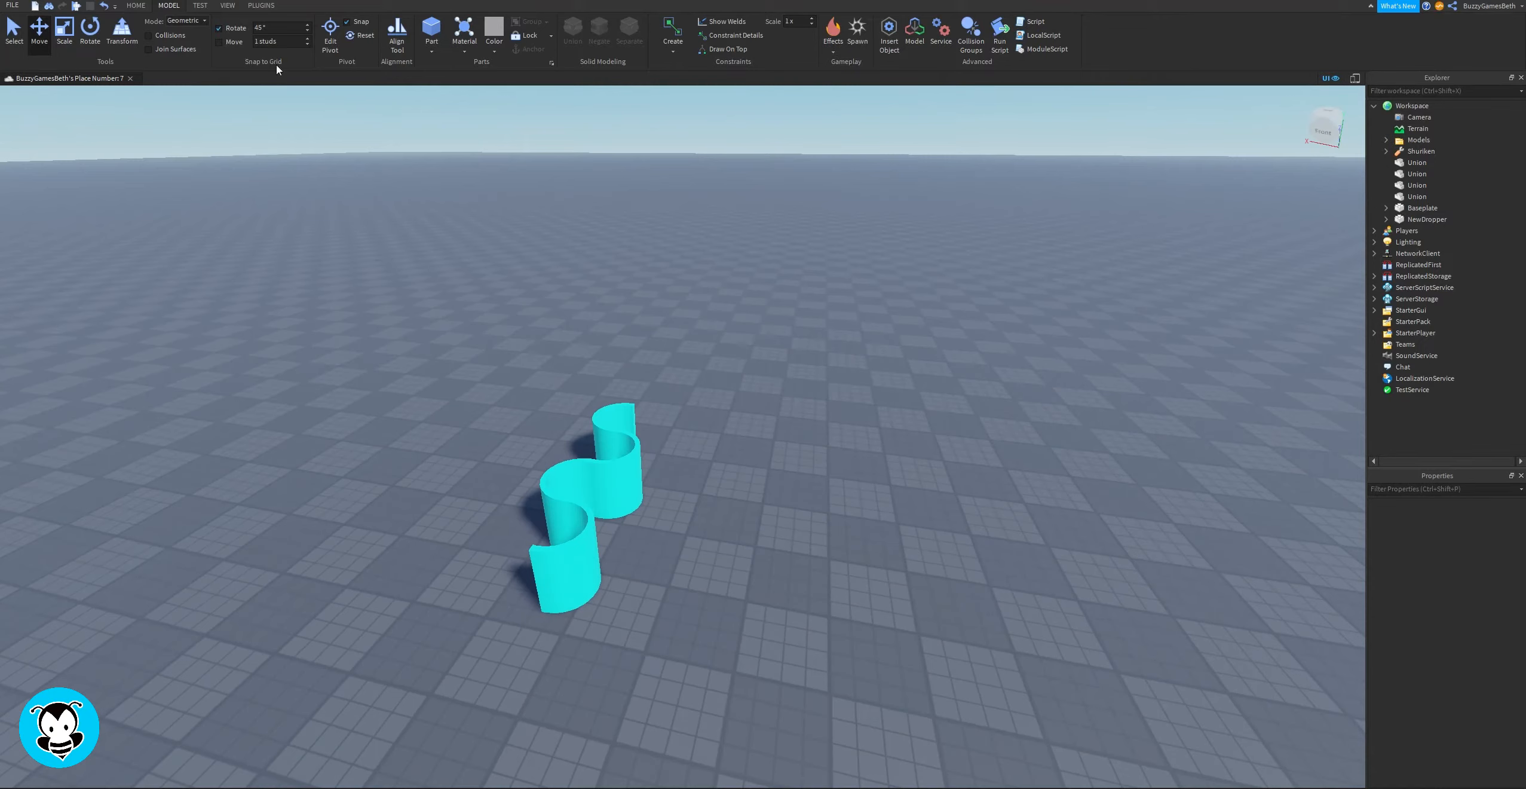
click(136, 6)
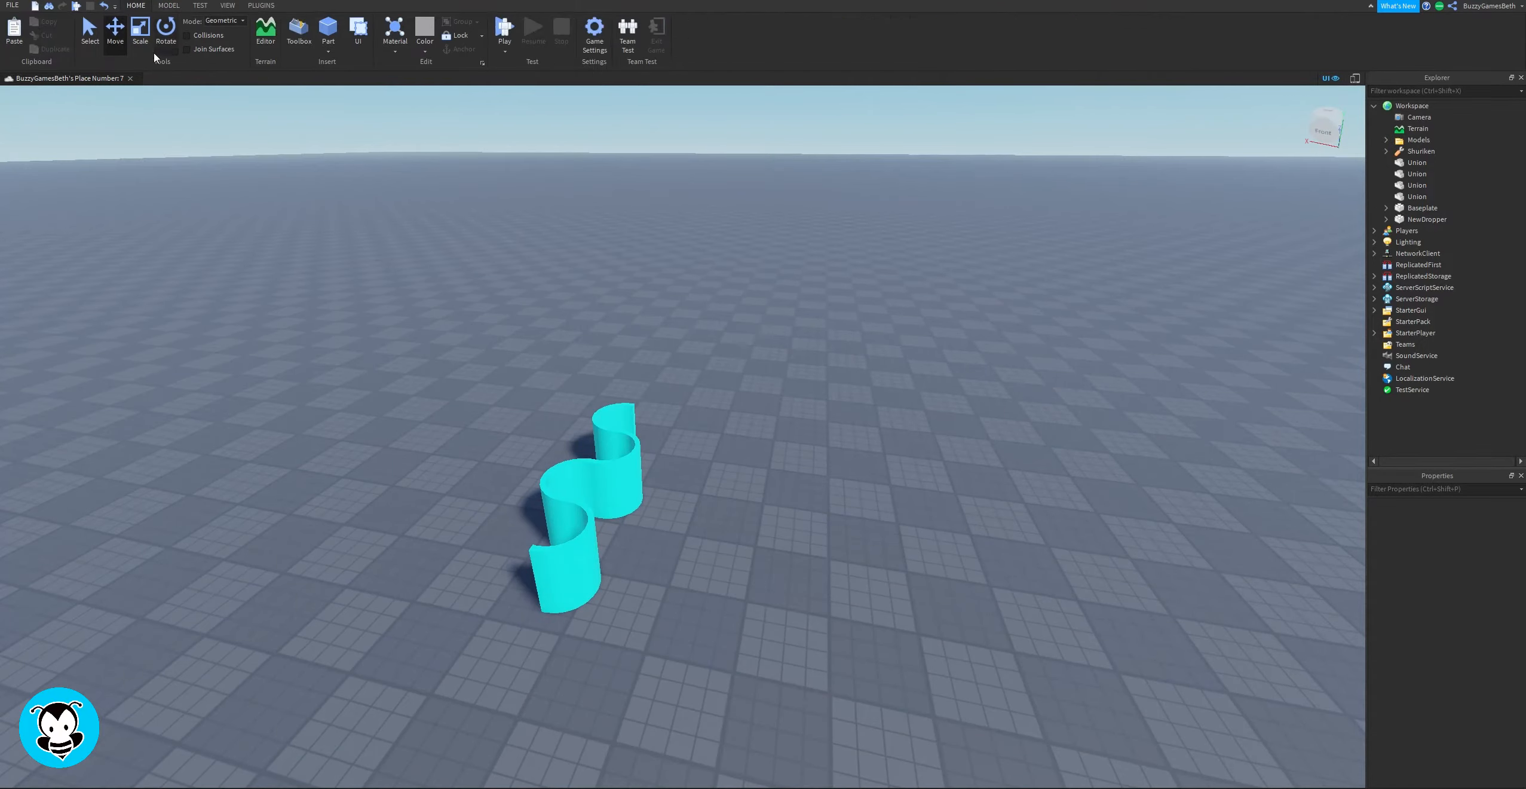
click(342, 77)
drag(681, 412, 790, 603)
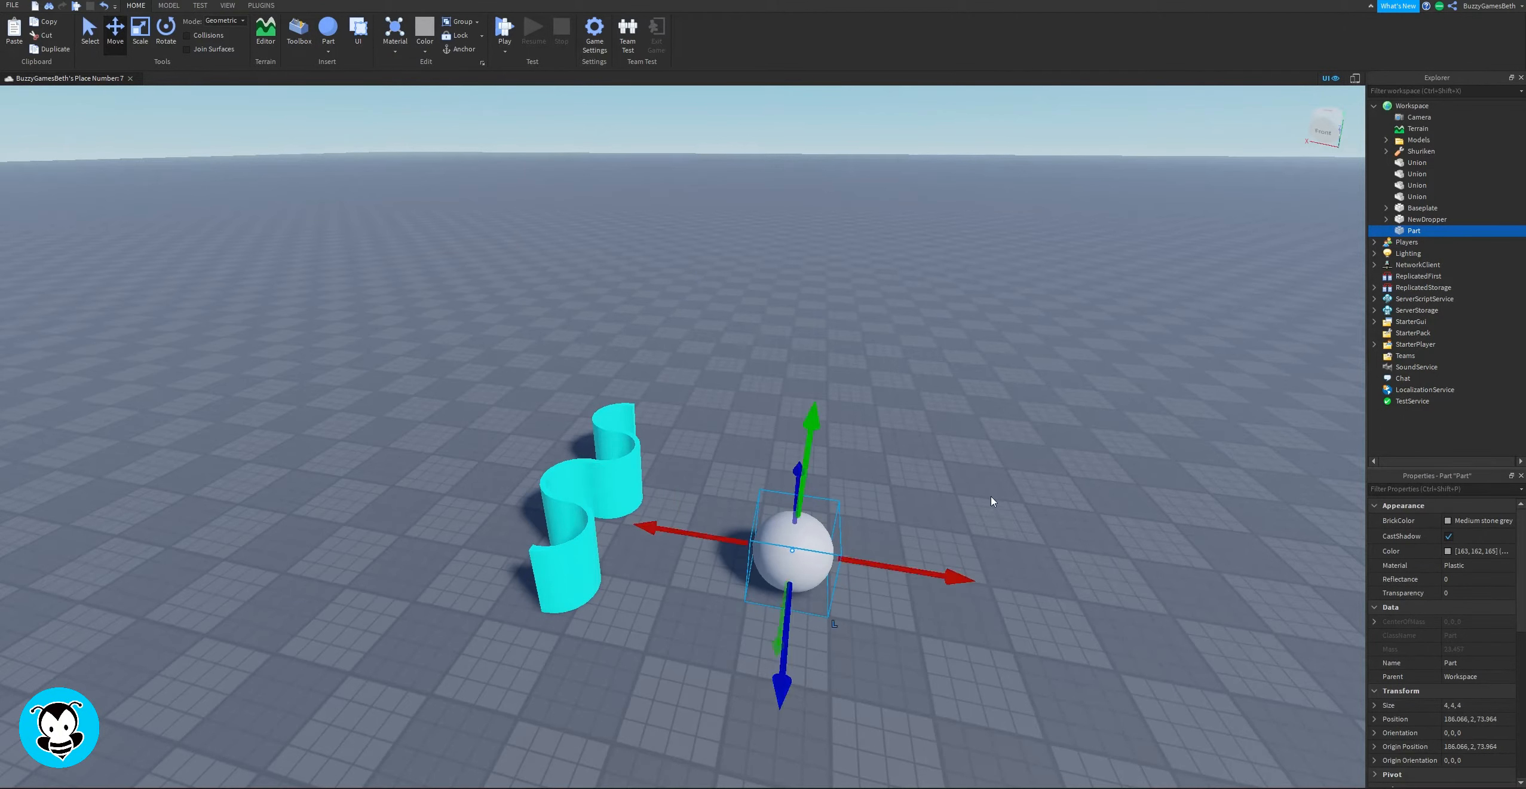
click(893, 458)
right_drag(893, 457, 893, 458)
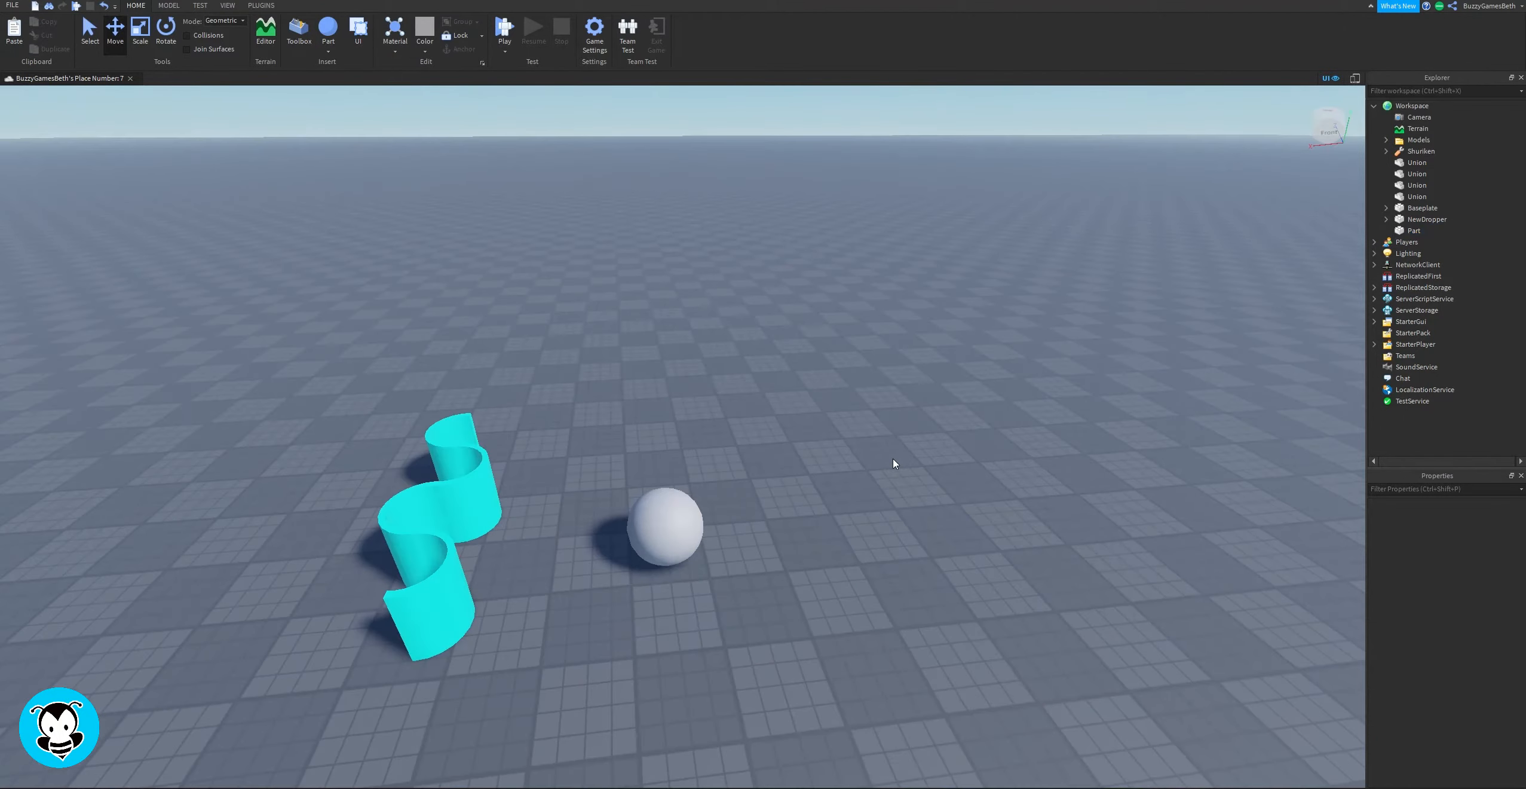
Insert a block part and place it on the baseplate so it overlaps one side of the sphere.
click(421, 50)
click(329, 46)
click(329, 49)
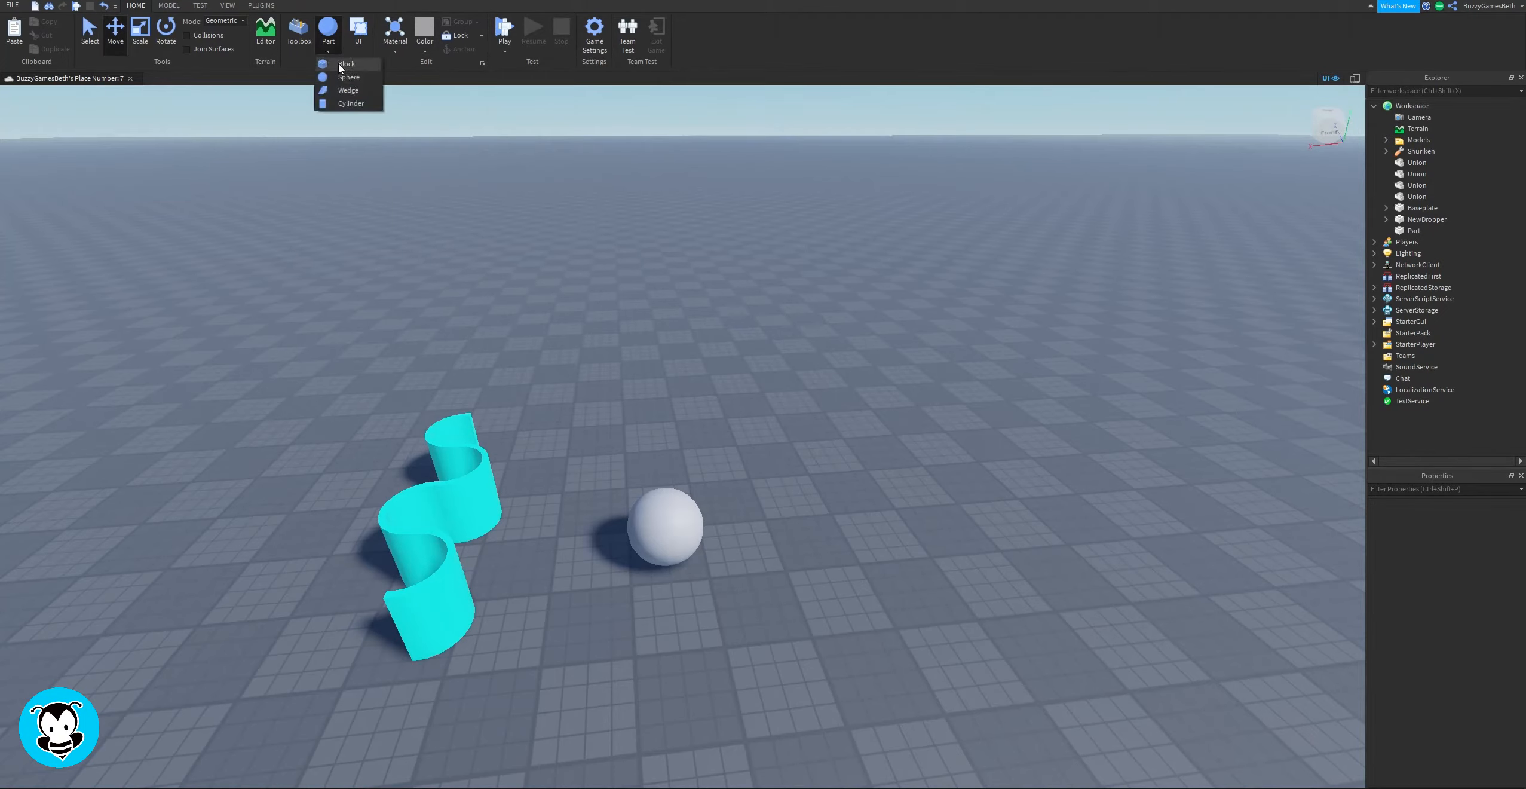
click(339, 65)
drag(678, 436, 704, 564)
right_drag(755, 436, 755, 430)
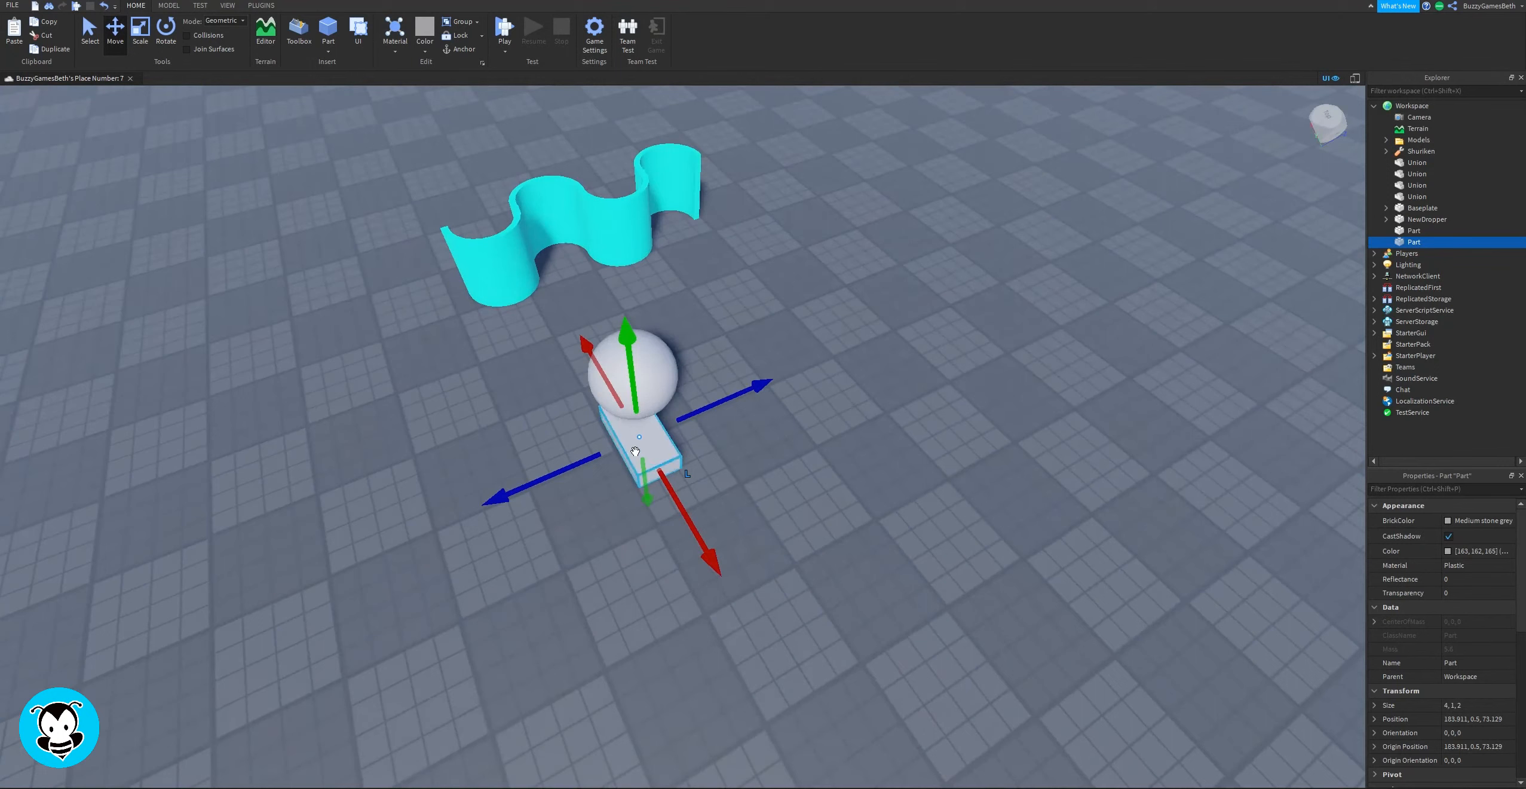
Scale the block to about 4 × 4.28 × 4.14 studs so it encloses one half of the sphere.
key(ctrl+3)
drag(691, 413, 647, 345)
scroll(465, 289, up, 6)
right_drag(464, 284, 465, 285)
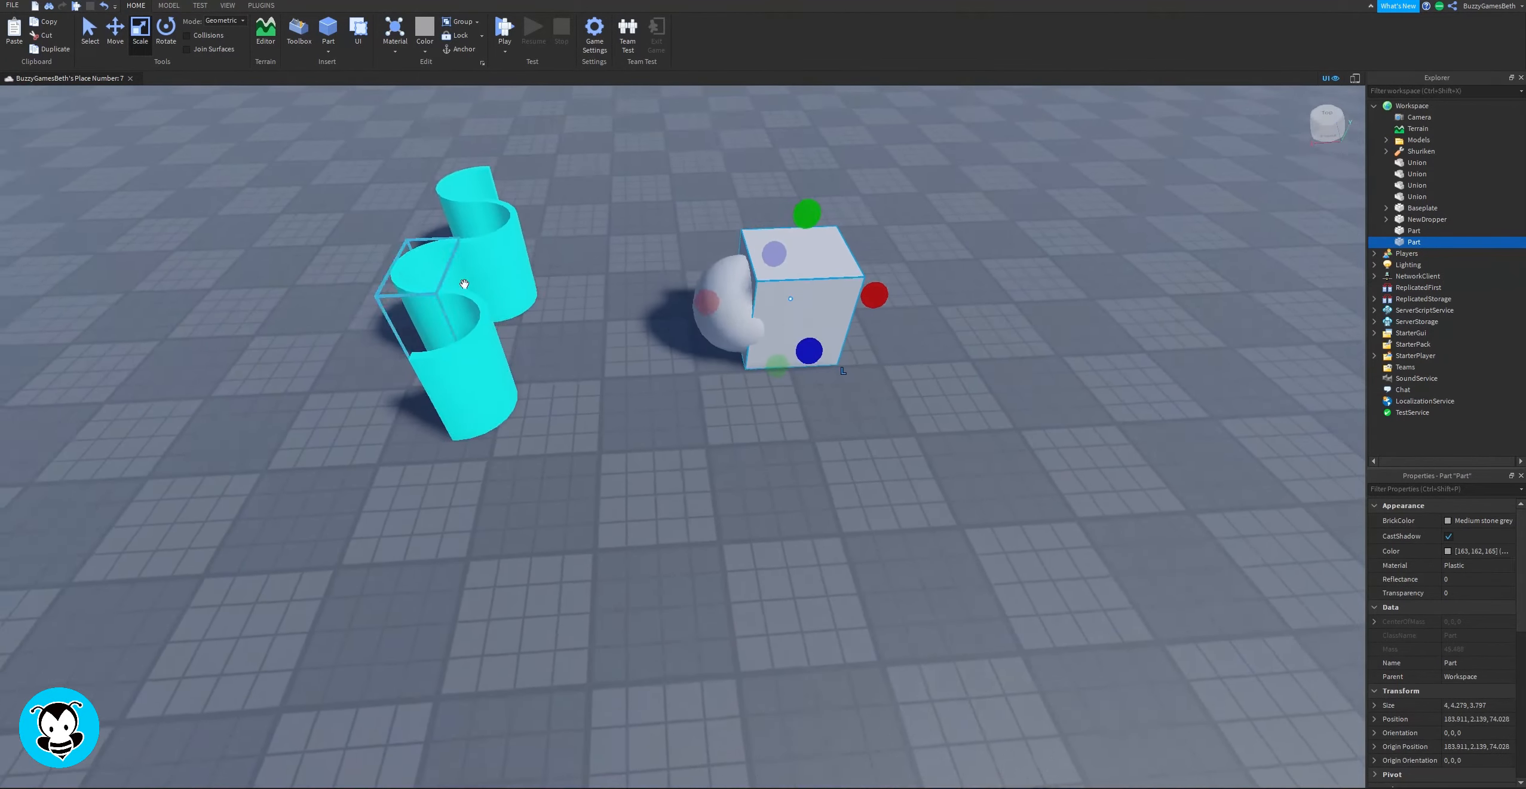
drag(804, 349, 807, 355)
key(d)
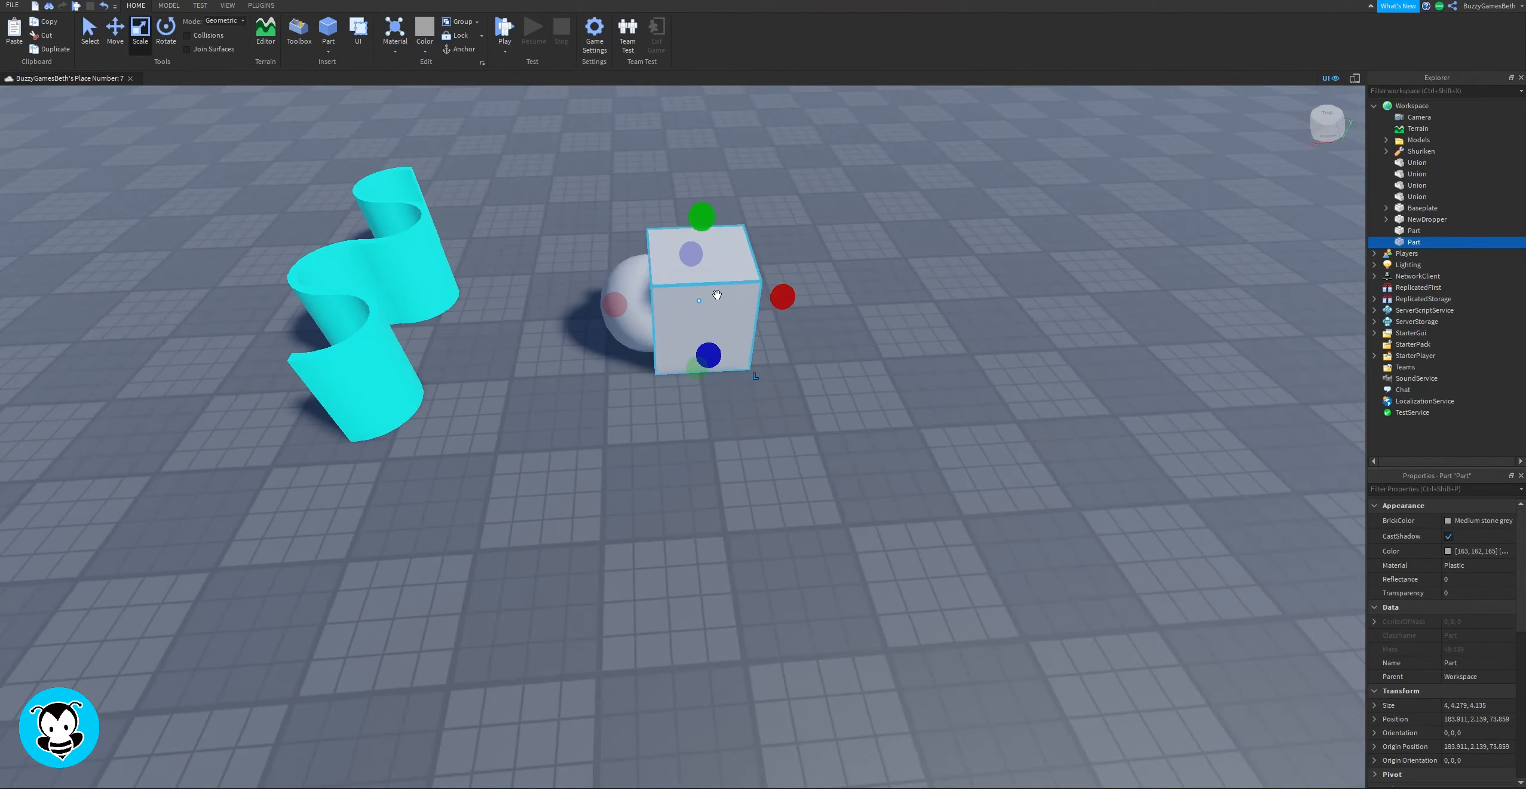
click(1487, 522)
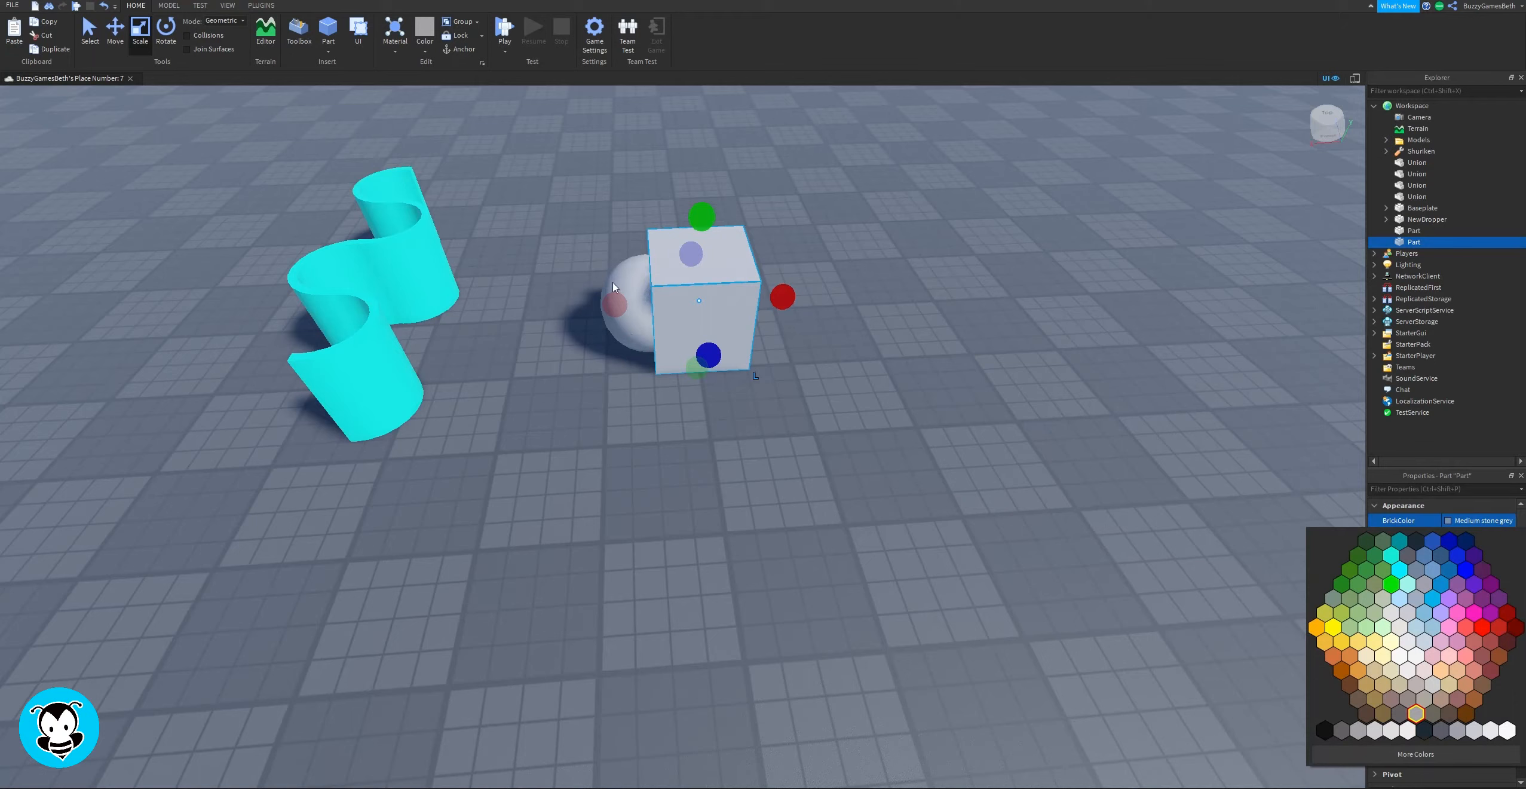
click(616, 286)
click(1468, 521)
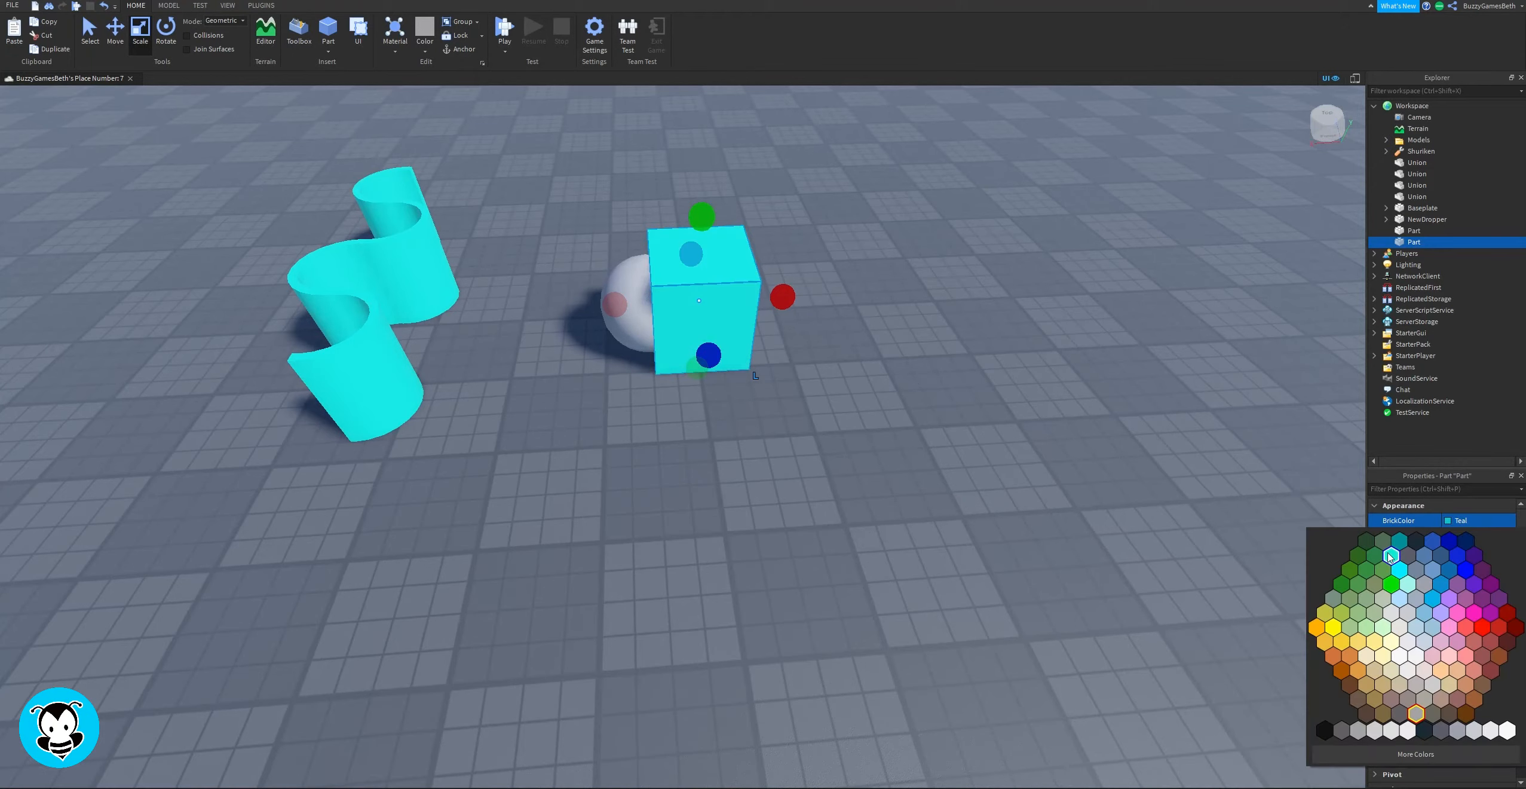
click(1393, 558)
key(ctrl+z)
Set the sphere's BrickColor to Teal.
click(619, 290)
click(924, 312)
click(626, 291)
click(1454, 523)
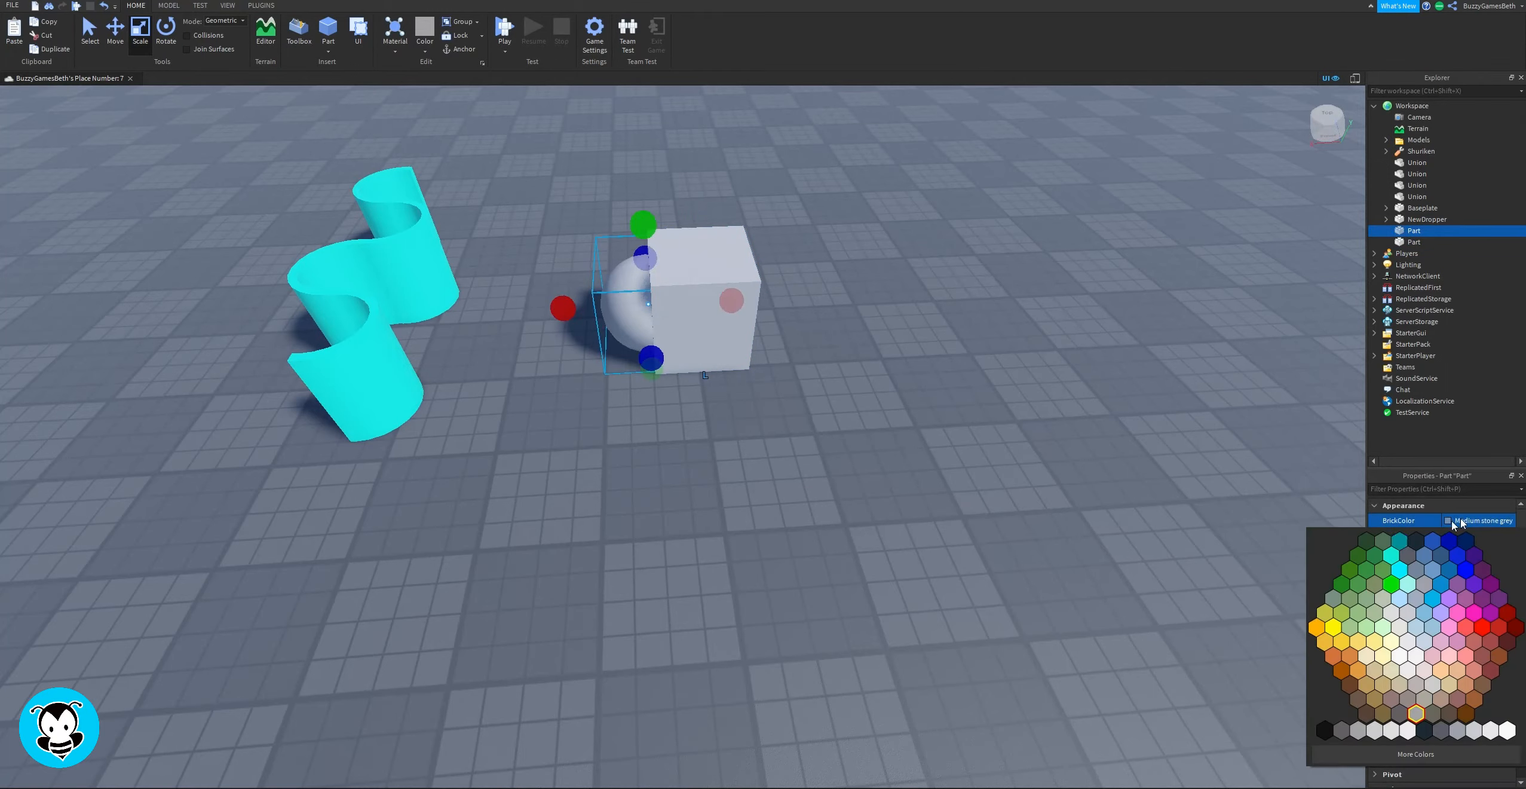
click(1396, 561)
click(1038, 354)
Negate the block and union it with the teal sphere to cut the sphere in half.
right_drag(719, 293, 720, 259)
click(723, 317)
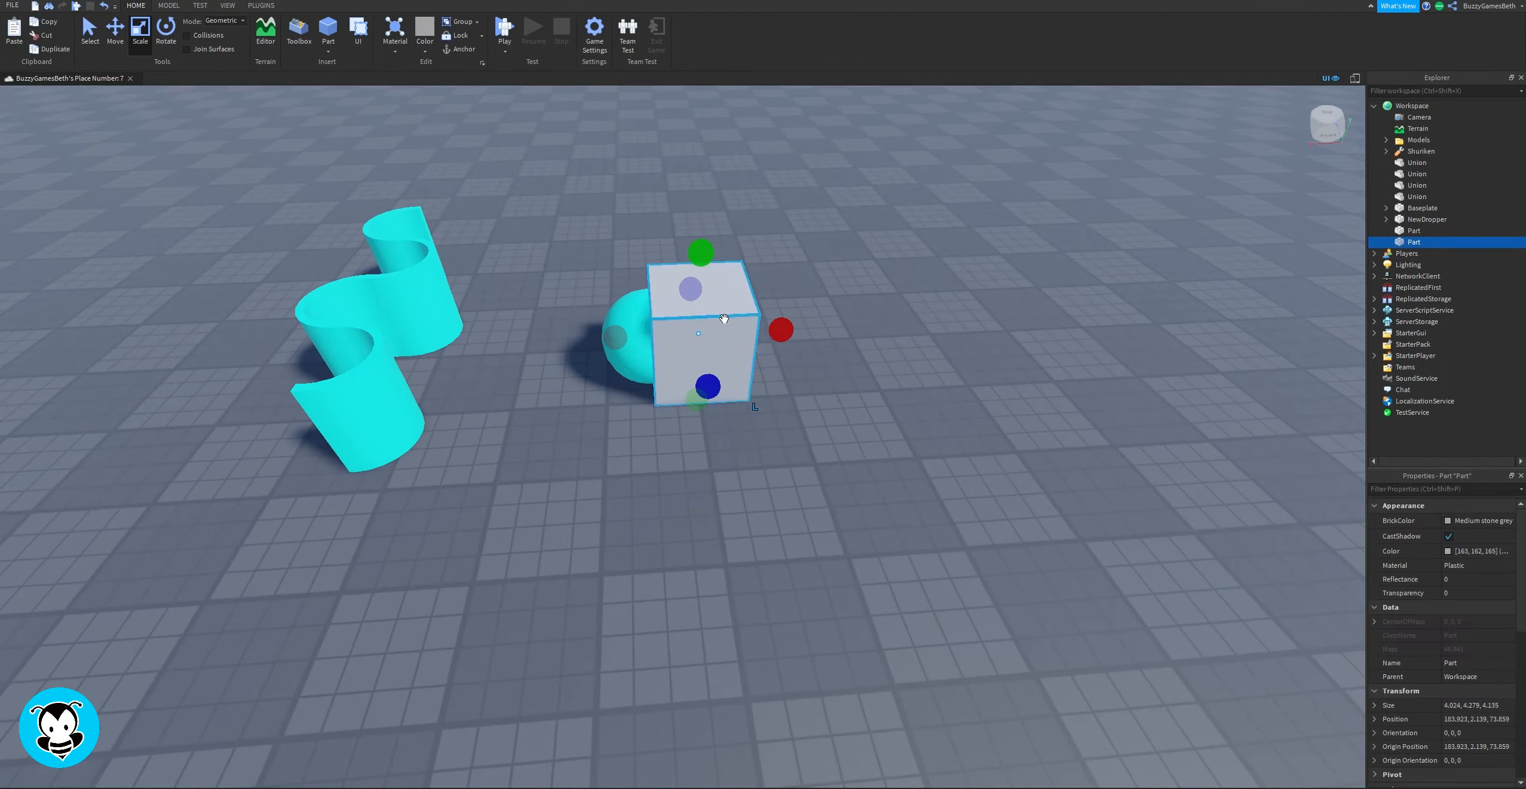
click(170, 6)
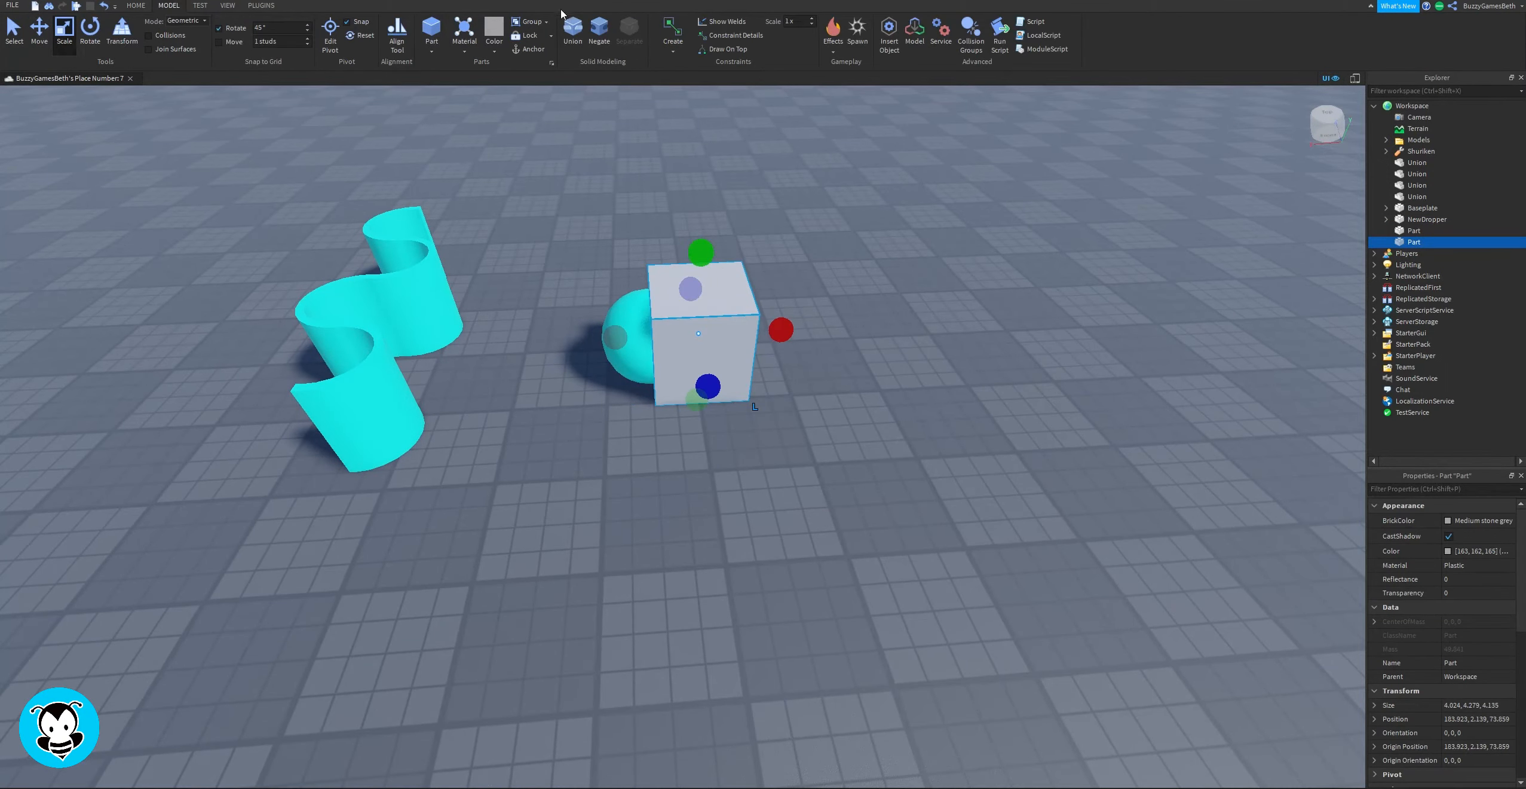
click(599, 30)
ctrl+click(627, 314)
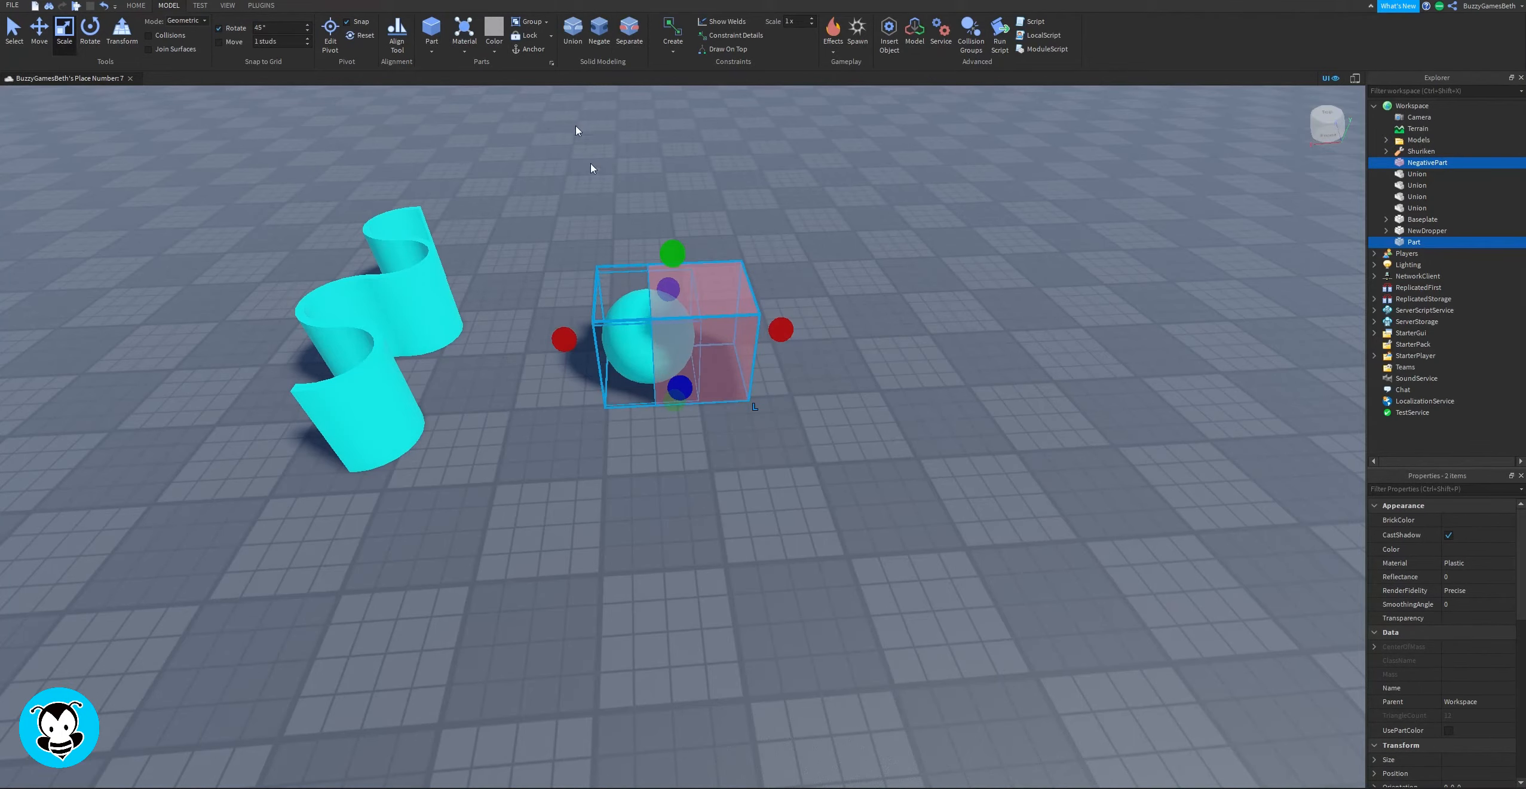
click(573, 30)
click(695, 216)
Examine the half sphere's rounded side and cut face from several angles.
right_drag(696, 217, 695, 215)
scroll(696, 216, up, 2)
right_drag(682, 314, 682, 314)
scroll(682, 313, down, 3)
right_drag(651, 206, 651, 206)
scroll(651, 206, up, 2)
click(716, 322)
drag(740, 286, 736, 269)
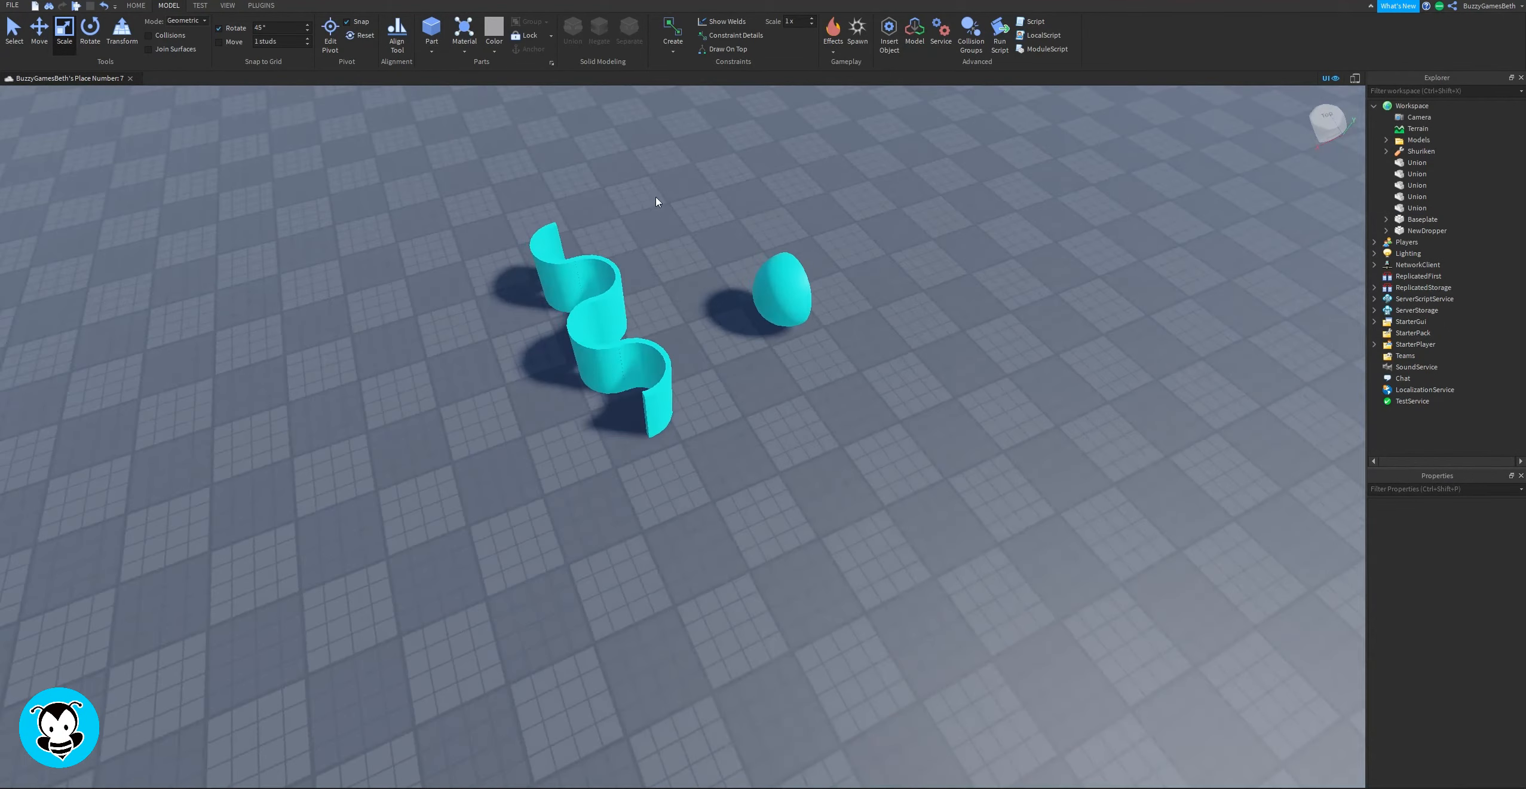
right_drag(689, 224, 689, 224)
scroll(689, 224, up, 2)
scroll(690, 224, down, 3)
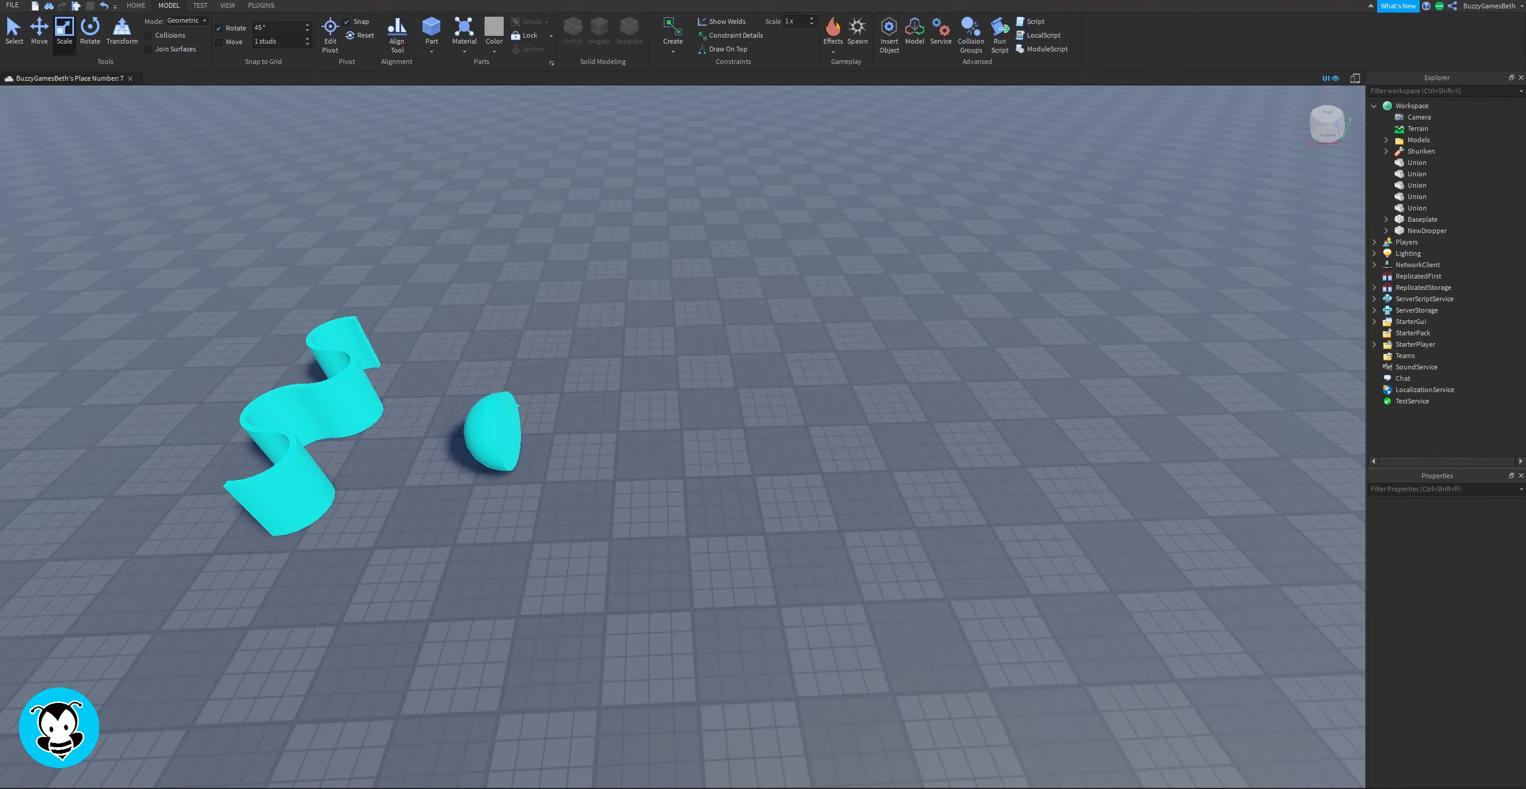
Insert a block on the far side of the half sphere and scale it into a wall about 11.9 × 13.4 × 2 studs.
right_drag(630, 366, 630, 366)
scroll(630, 366, down, 1)
click(136, 6)
click(347, 64)
drag(682, 447, 809, 443)
drag(705, 419, 688, 260)
drag(690, 229, 692, 215)
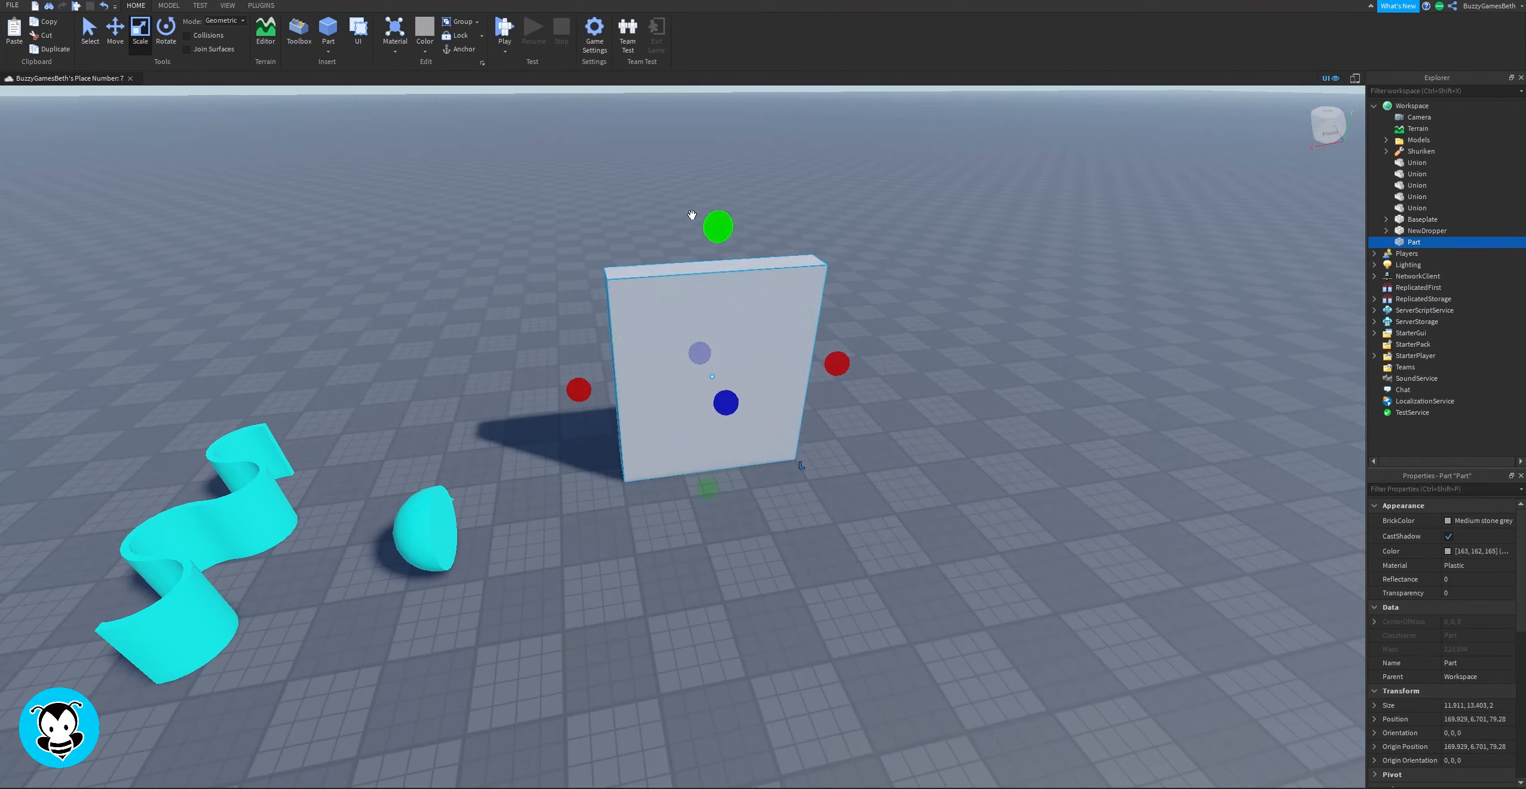
click(691, 215)
Move the half tube at the near end of the wave over to the front of the wall.
scroll(937, 476, up, 3)
right_drag(937, 475, 937, 475)
scroll(937, 476, down, 2)
right_drag(388, 557, 387, 557)
key(s)
key(a)
right_drag(608, 568, 608, 568)
drag(197, 601, 747, 470)
key(d)
right_drag(733, 483, 733, 483)
key(s)
Rotate the half tube so it forms an upright arch with its open side facing down.
key(ctrl+4)
drag(720, 427, 541, 399)
drag(583, 572, 735, 569)
drag(677, 509, 712, 452)
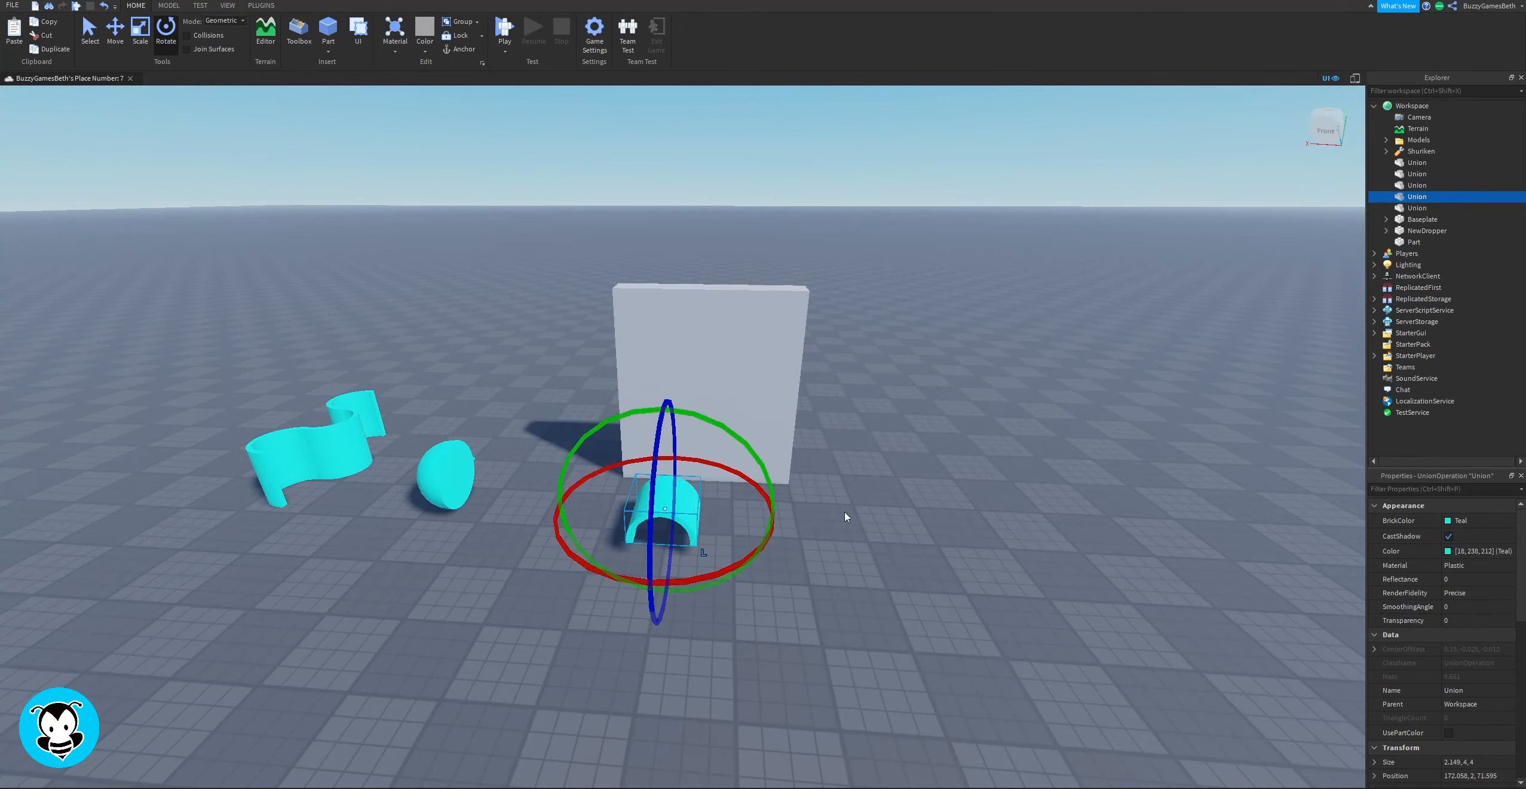
click(795, 521)
Move the arch onto the front face of the wall and adjust its position so it passes into the wall.
right_drag(795, 521, 788, 497)
key(d)
key(ctrl+1)
drag(828, 546, 1025, 399)
right_drag(645, 458, 639, 442)
key(ctrl+2)
drag(593, 341, 583, 313)
key(a)
right_drag(801, 334, 855, 335)
key(a)
key(w)
key(s)
Scale the arch up proportionally until it is 6.28 studs wide.
key(ctrl+3)
drag(747, 366, 751, 413)
key(a)
right_drag(587, 380, 587, 380)
key(d)
key(w)
scroll(587, 380, down, 4)
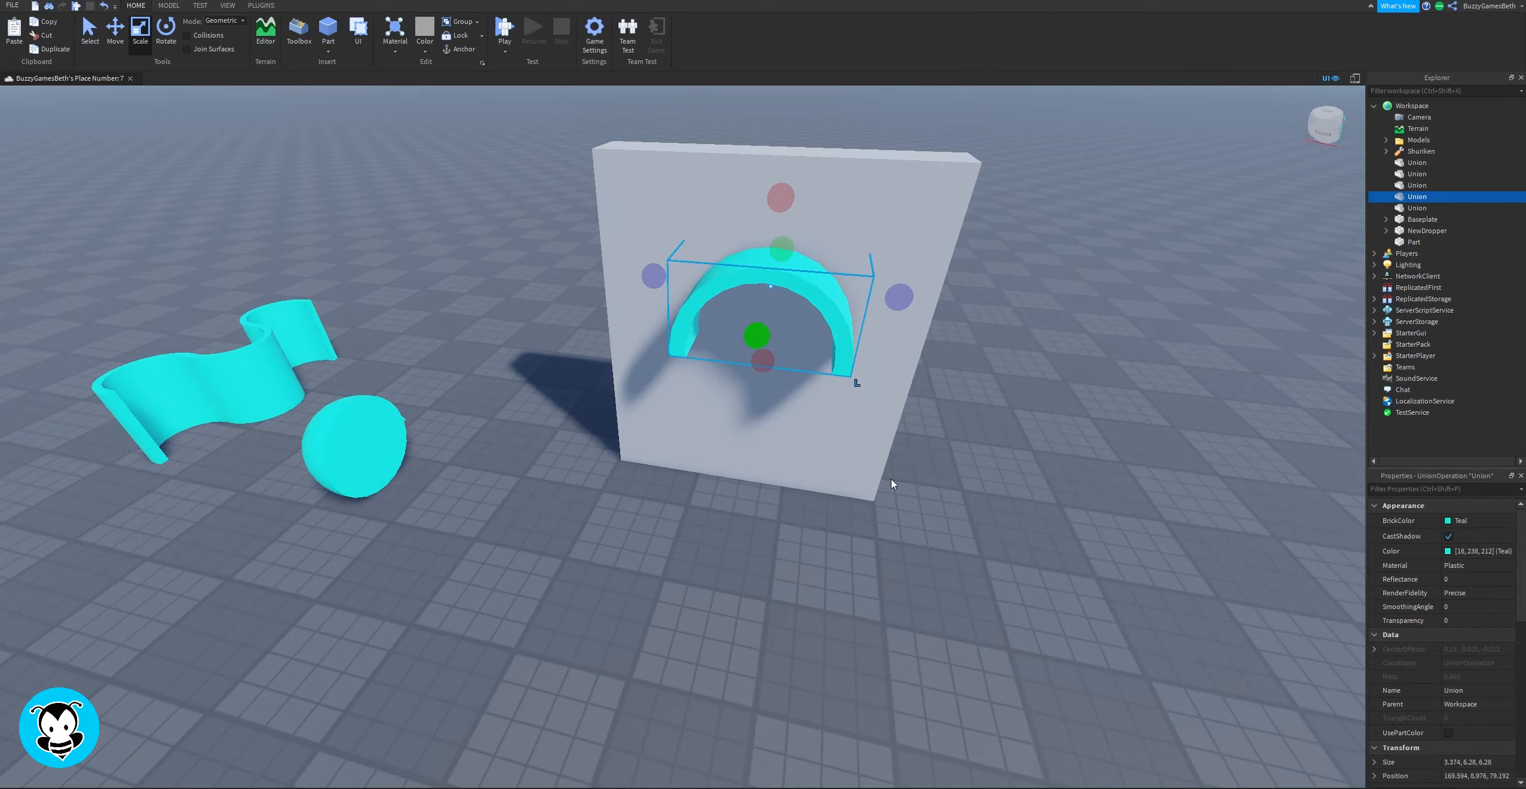
scroll(1018, 517, up, 2)
scroll(1019, 509, down, 3)
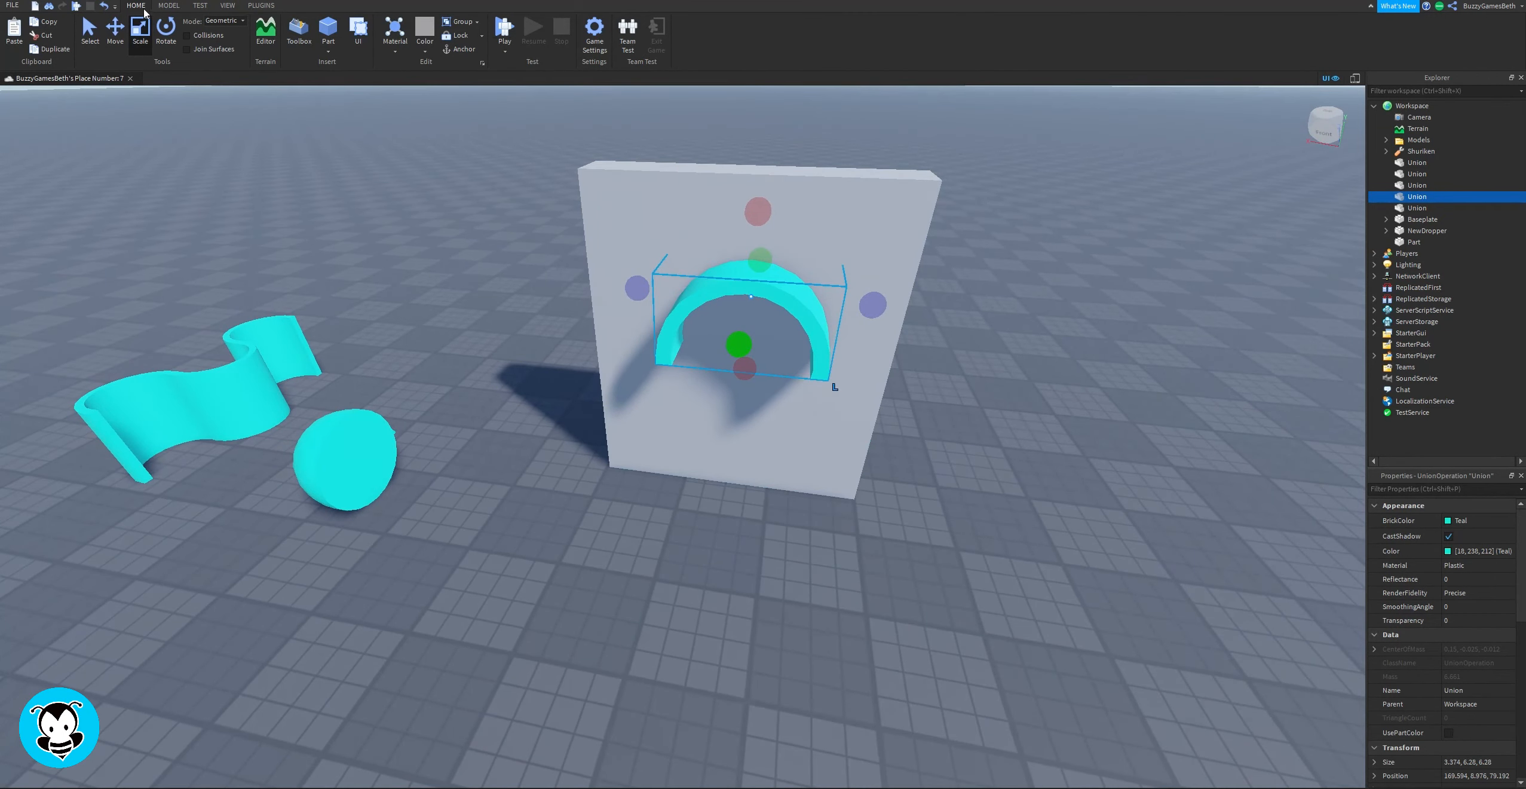
Negate the arch and union it with the wall to cut an arched slot through it.
click(168, 5)
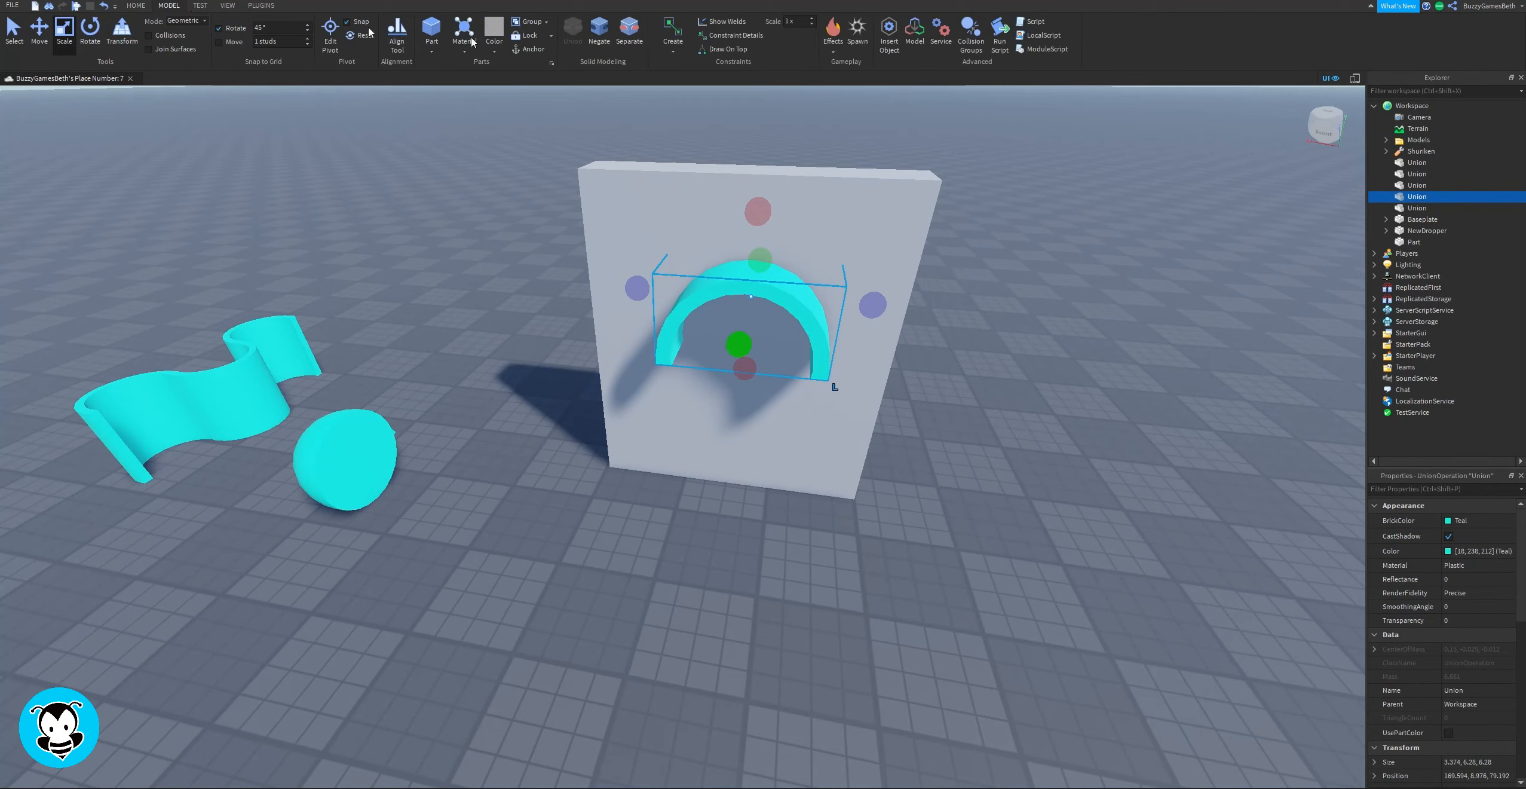
click(598, 30)
shift+click(655, 174)
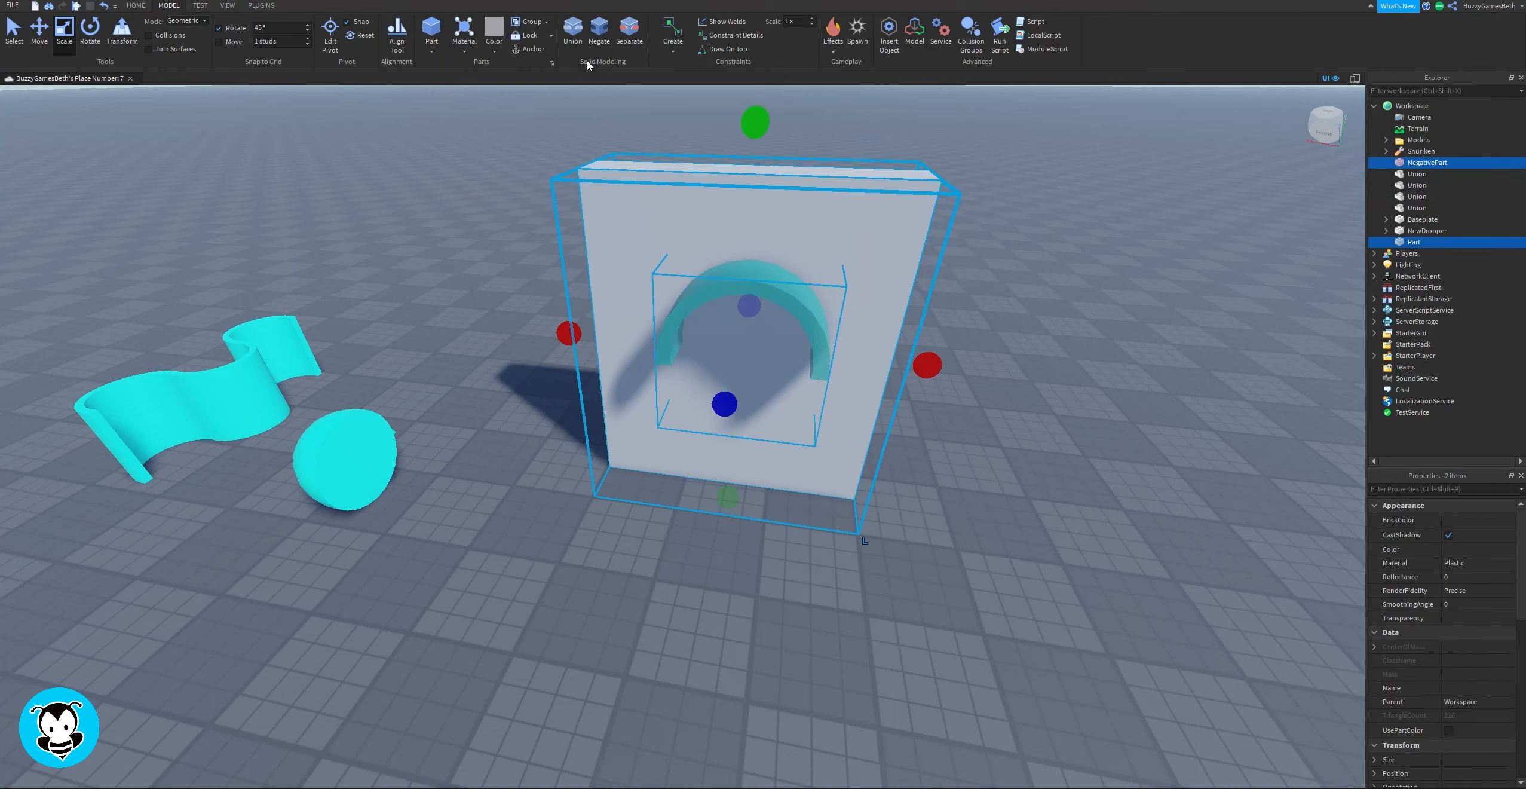
click(572, 37)
click(795, 527)
Examine the arched cut in the wall from the front and from different heights.
scroll(795, 527, up, 4)
right_drag(794, 527, 793, 528)
scroll(993, 543, down, 6)
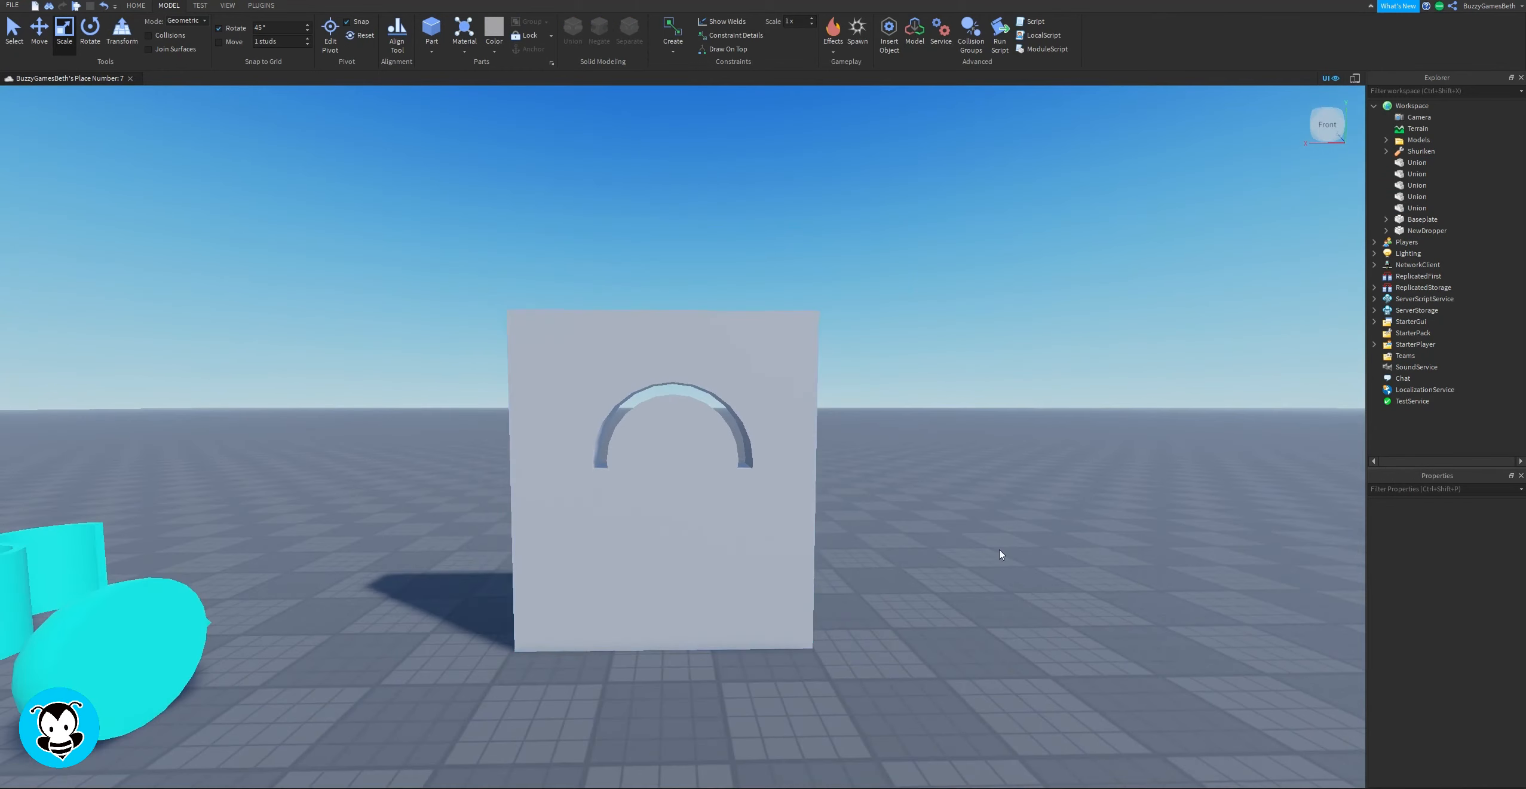
scroll(984, 538, up, 3)
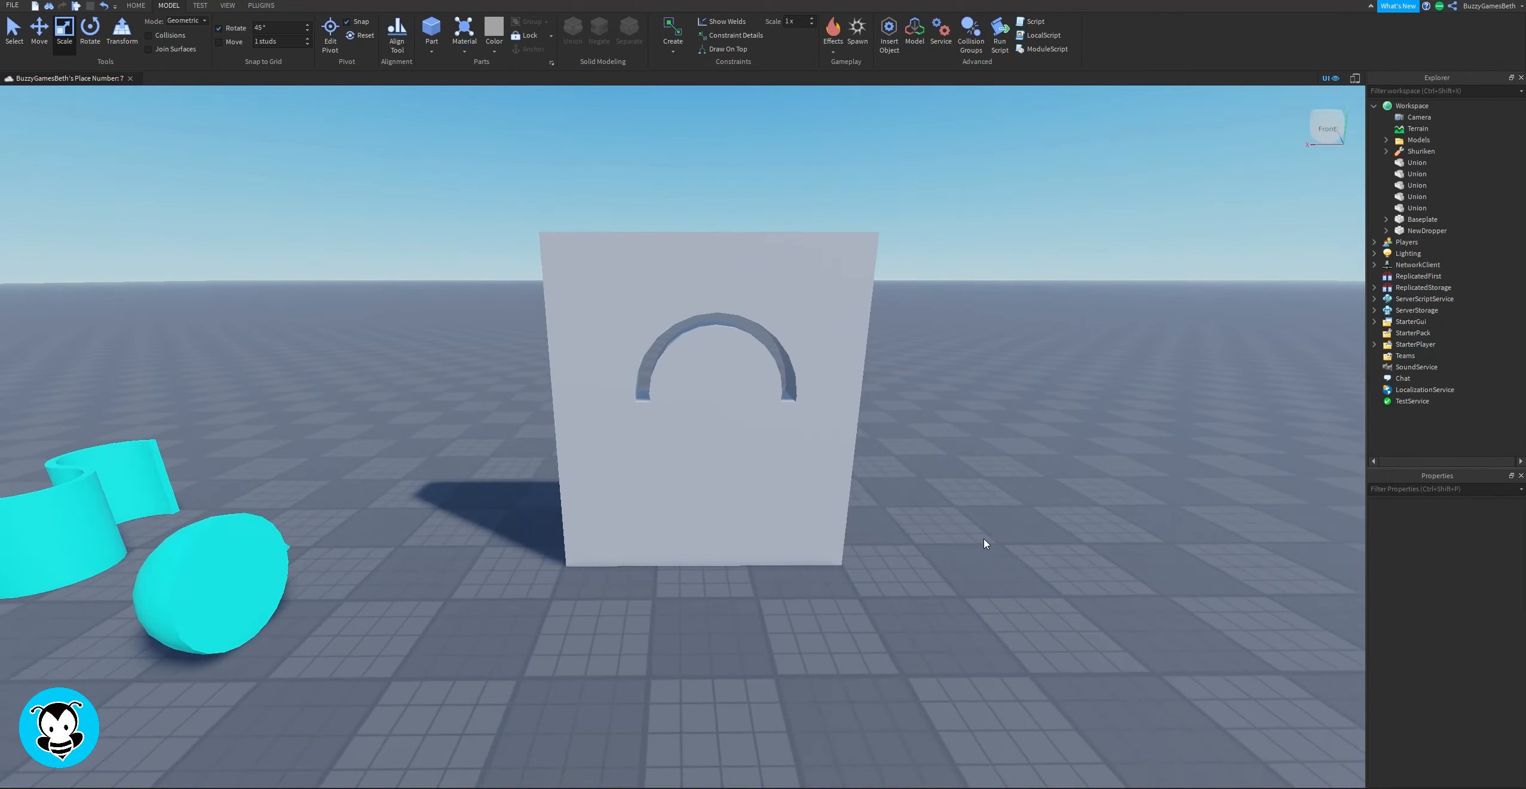
right_drag(984, 538, 984, 538)
click(850, 307)
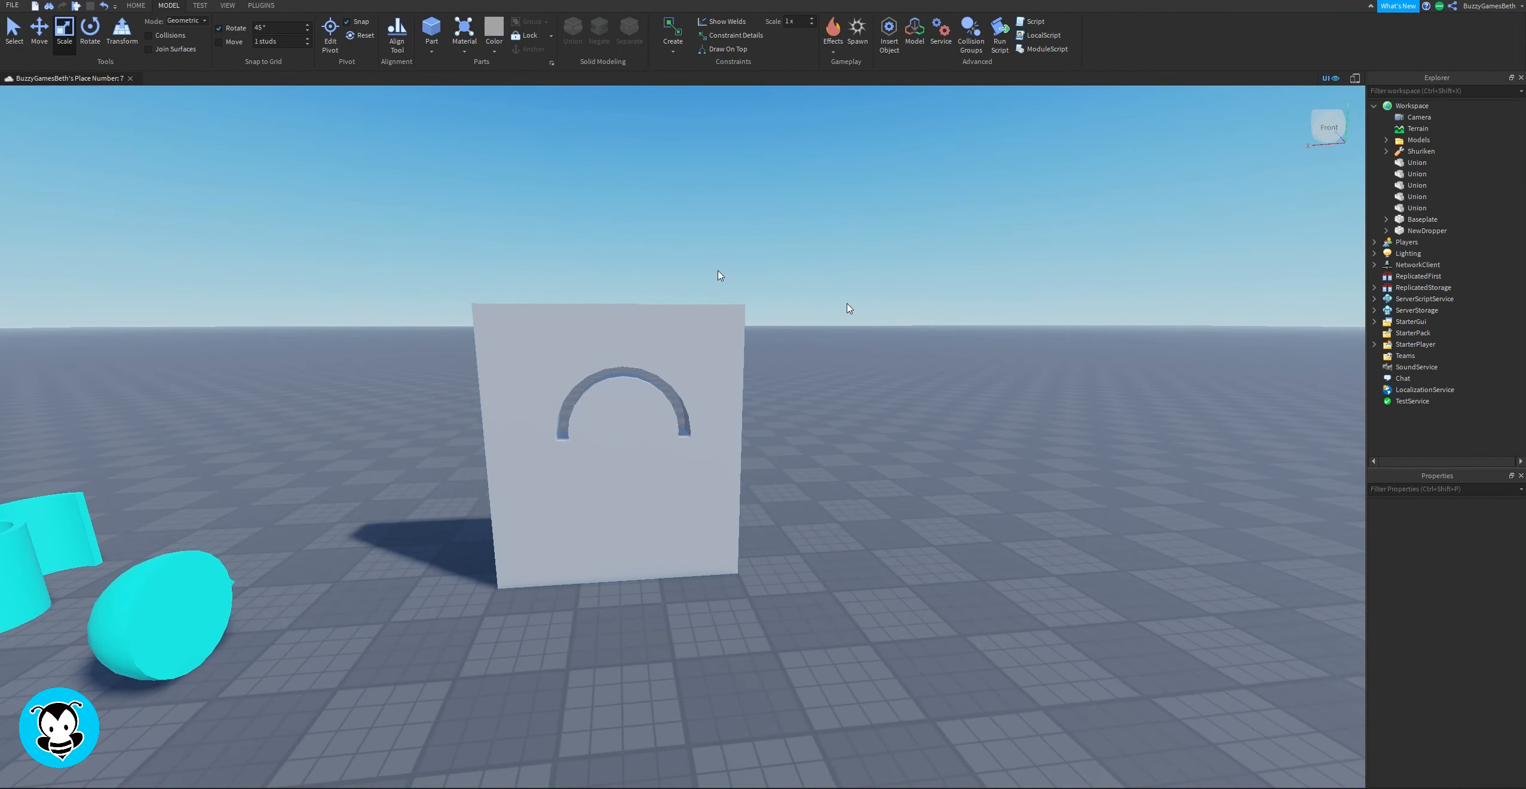
right_drag(257, 371, 258, 371)
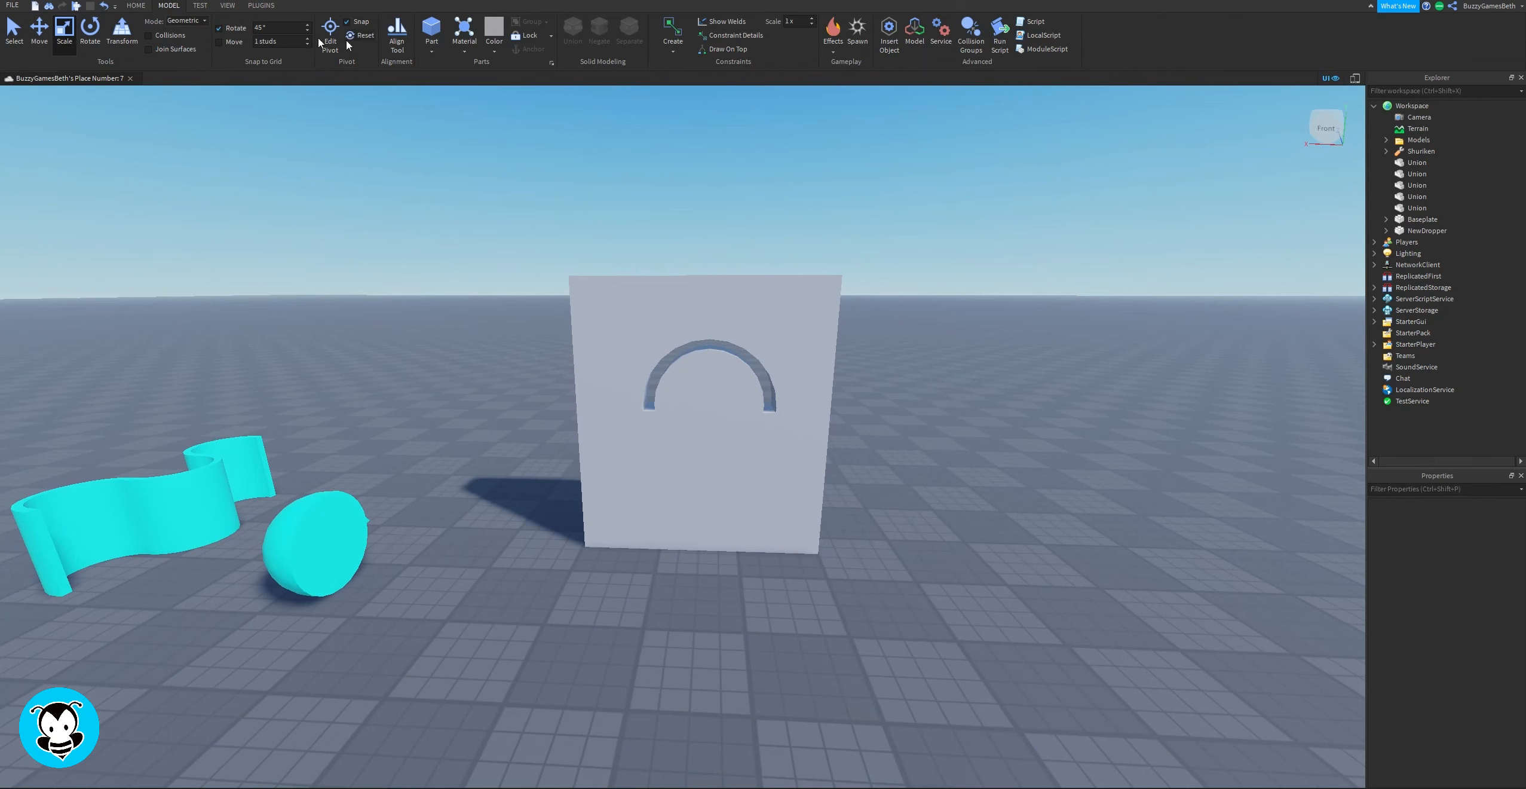
Insert a cylinder part on the baseplate in front of the wall.
click(143, 7)
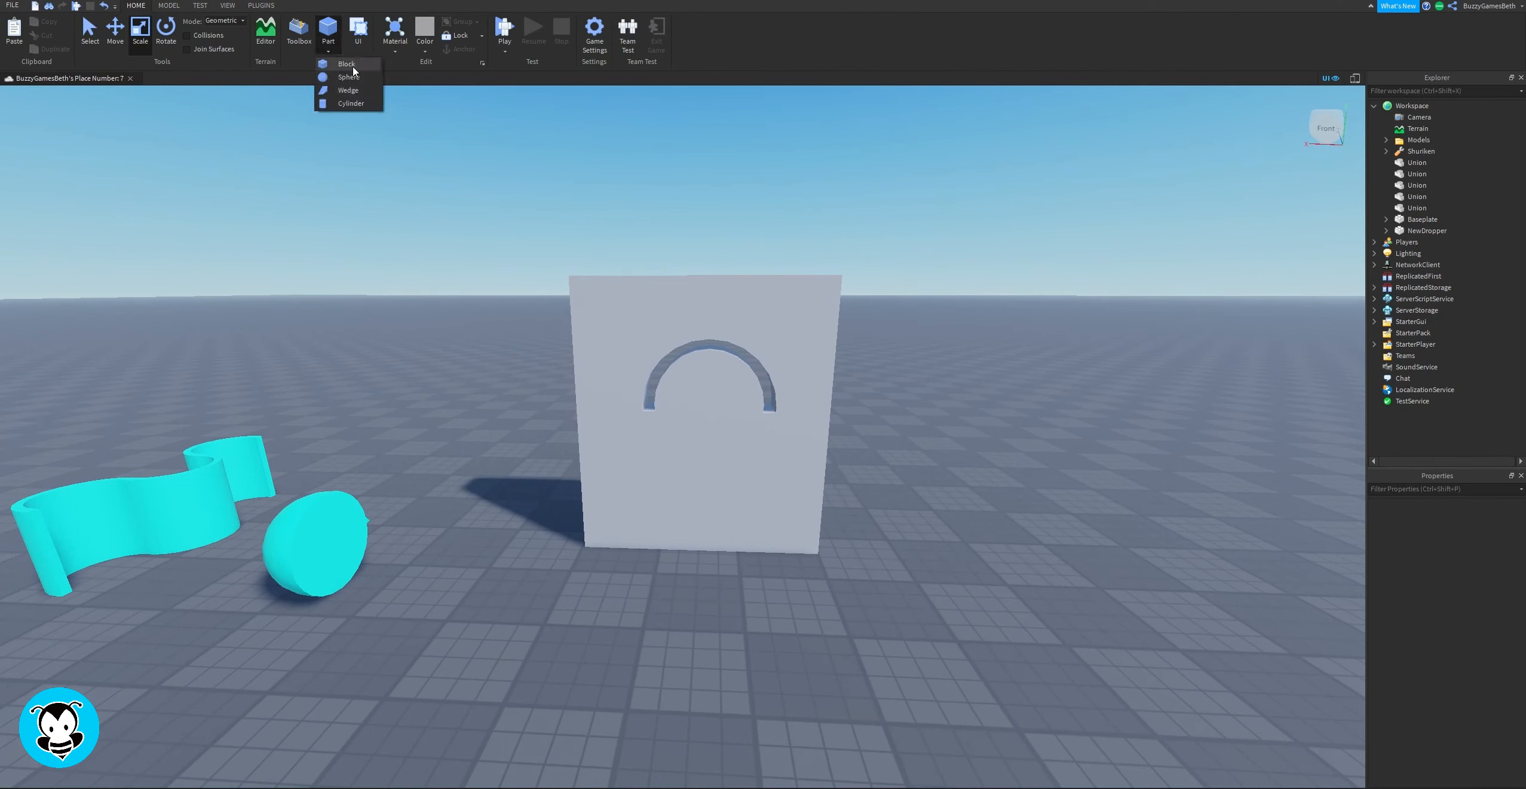
click(349, 76)
key(ctrl+z)
click(353, 103)
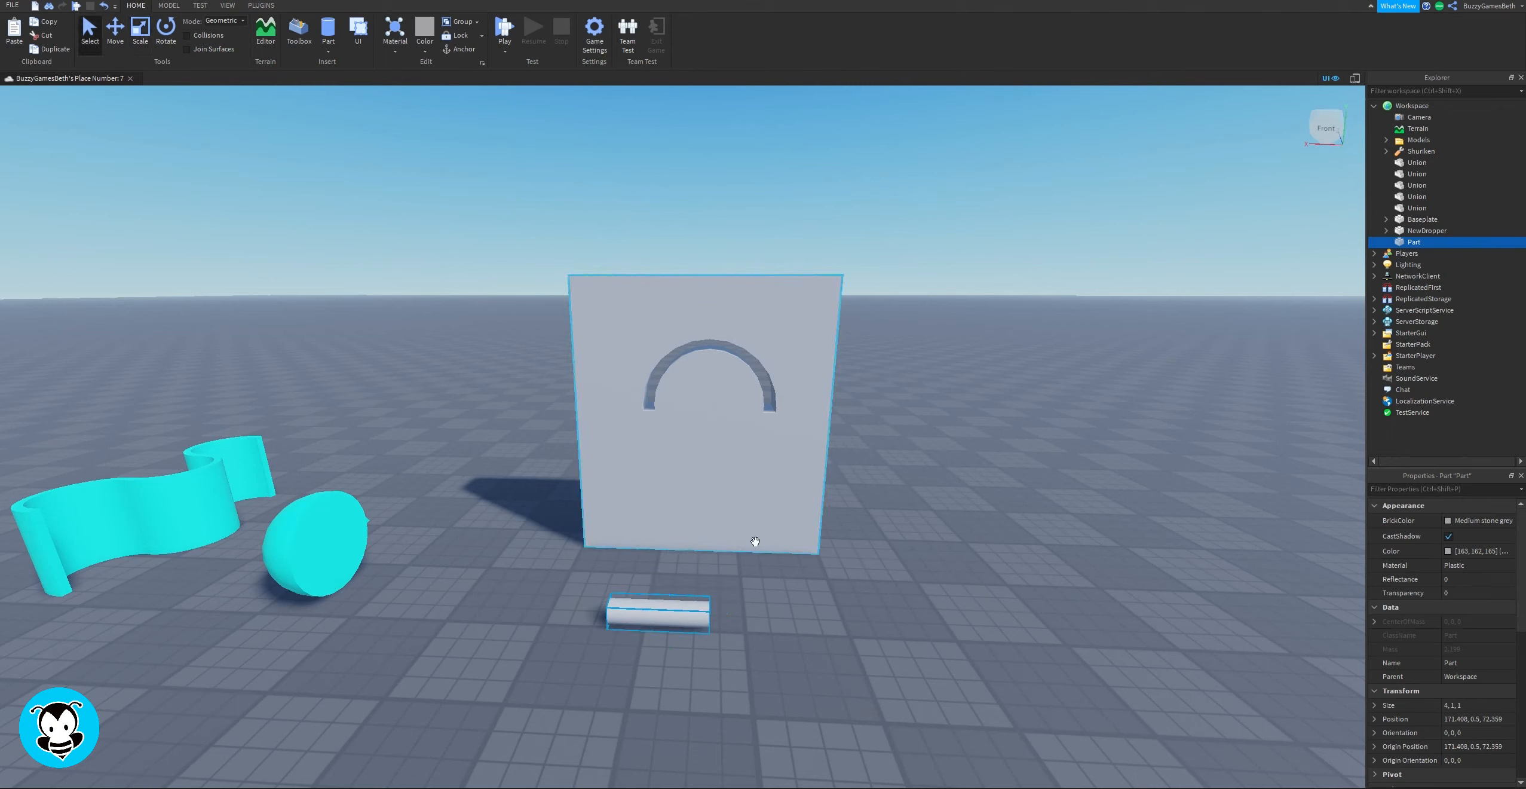
Turn the cylinder to a Y orientation of -90 and place it and a duplicate side by side on the wall above the arch.
key(ctrl+4)
drag(750, 677, 756, 671)
drag(648, 593, 668, 479)
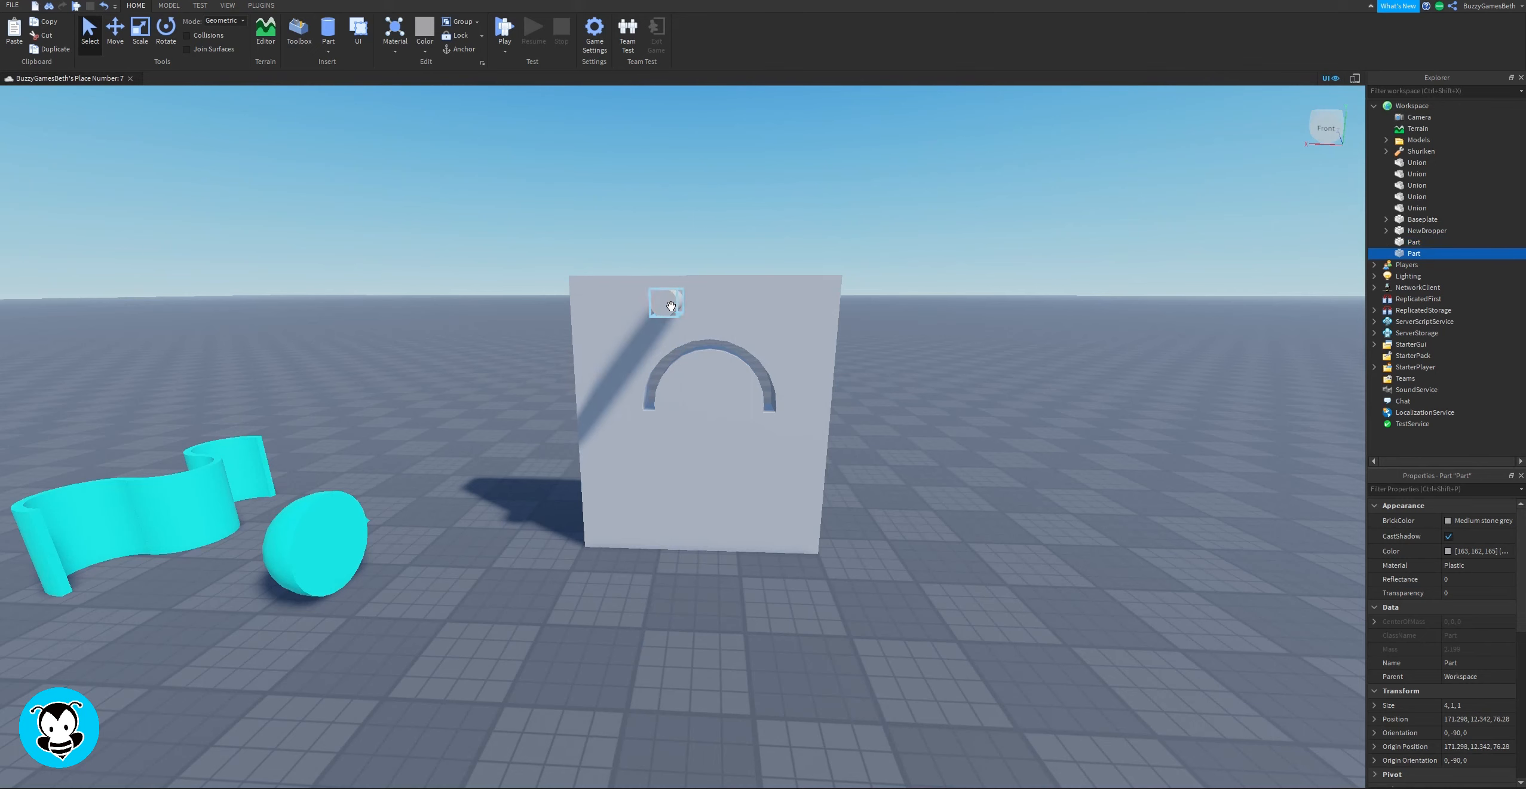
Select both cylinders and move them together along their length into the wall so they pass through it.
right_drag(736, 302, 903, 271)
ctrl+click(674, 367)
right_drag(939, 220, 939, 219)
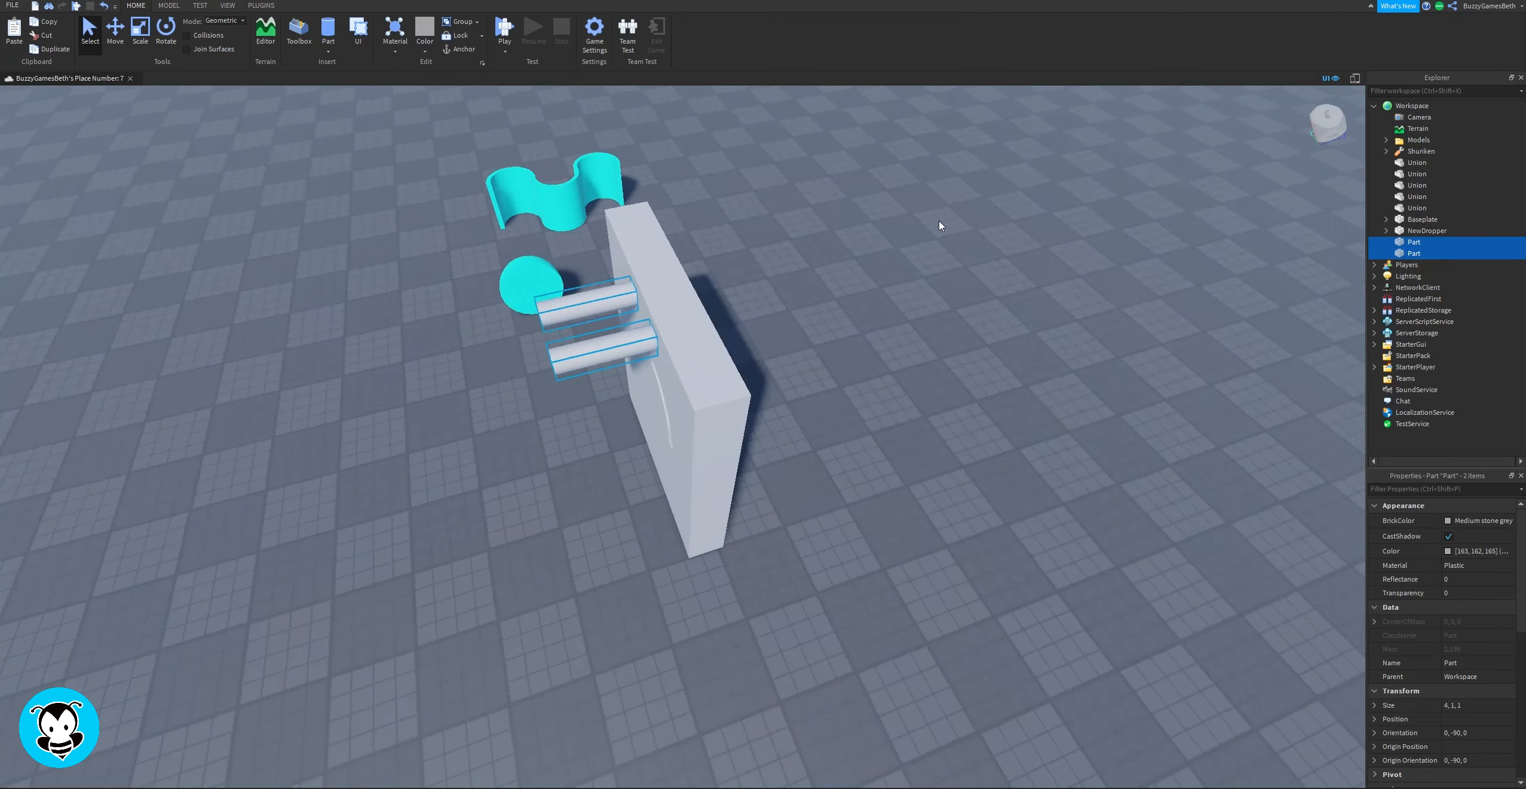
key(ctrl+2)
click(117, 32)
drag(693, 303, 766, 287)
right_drag(511, 270, 510, 275)
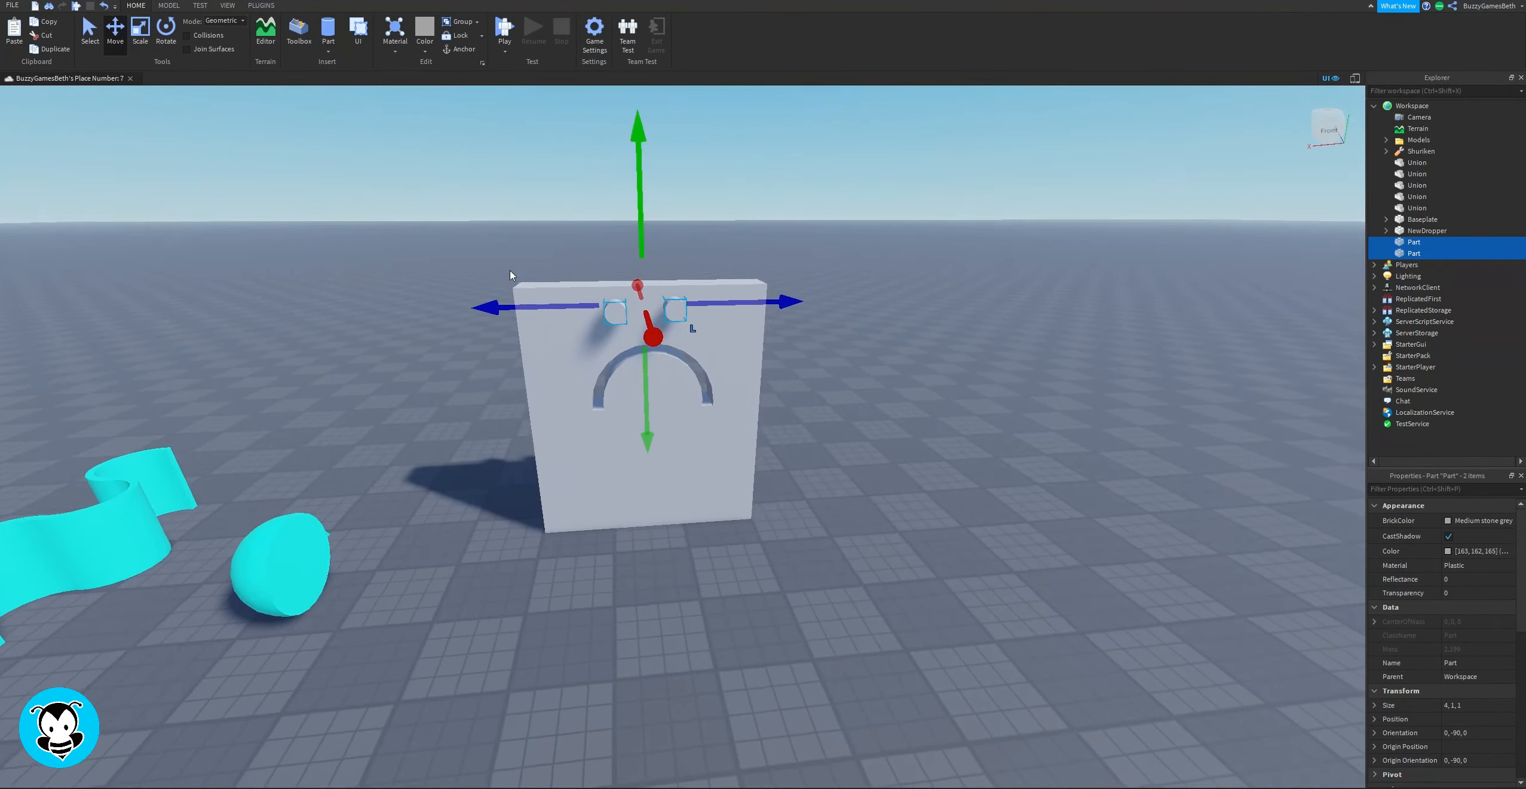
Negate both cylinders and union them with the wall to cut two round holes above the arch.
click(169, 6)
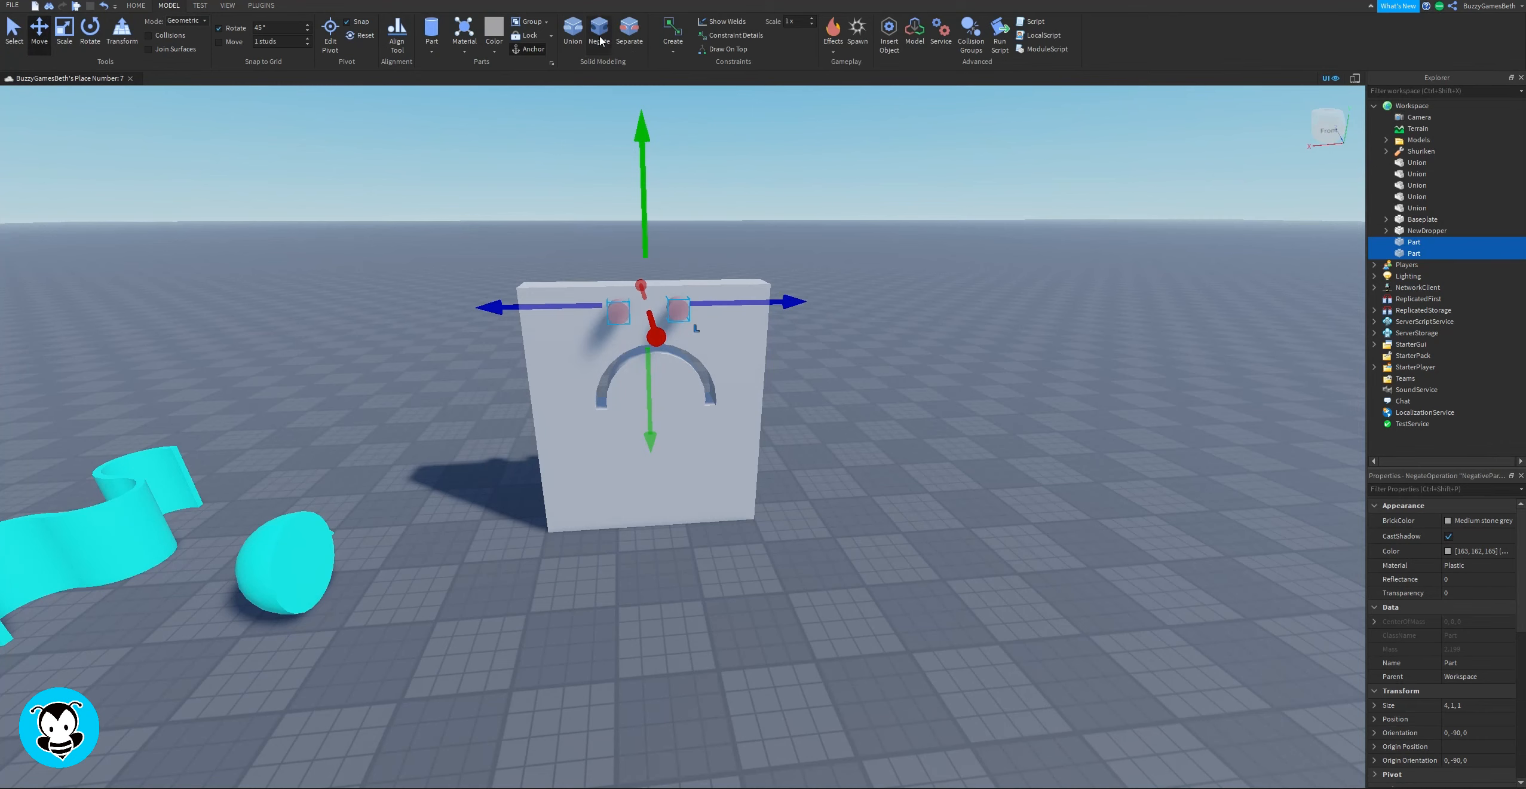
shift+click(564, 362)
click(572, 34)
click(913, 285)
Examine the holes cut in the wall up close, and view the wall together with the wave and half sphere.
scroll(913, 284, up, 2)
right_drag(913, 284, 906, 290)
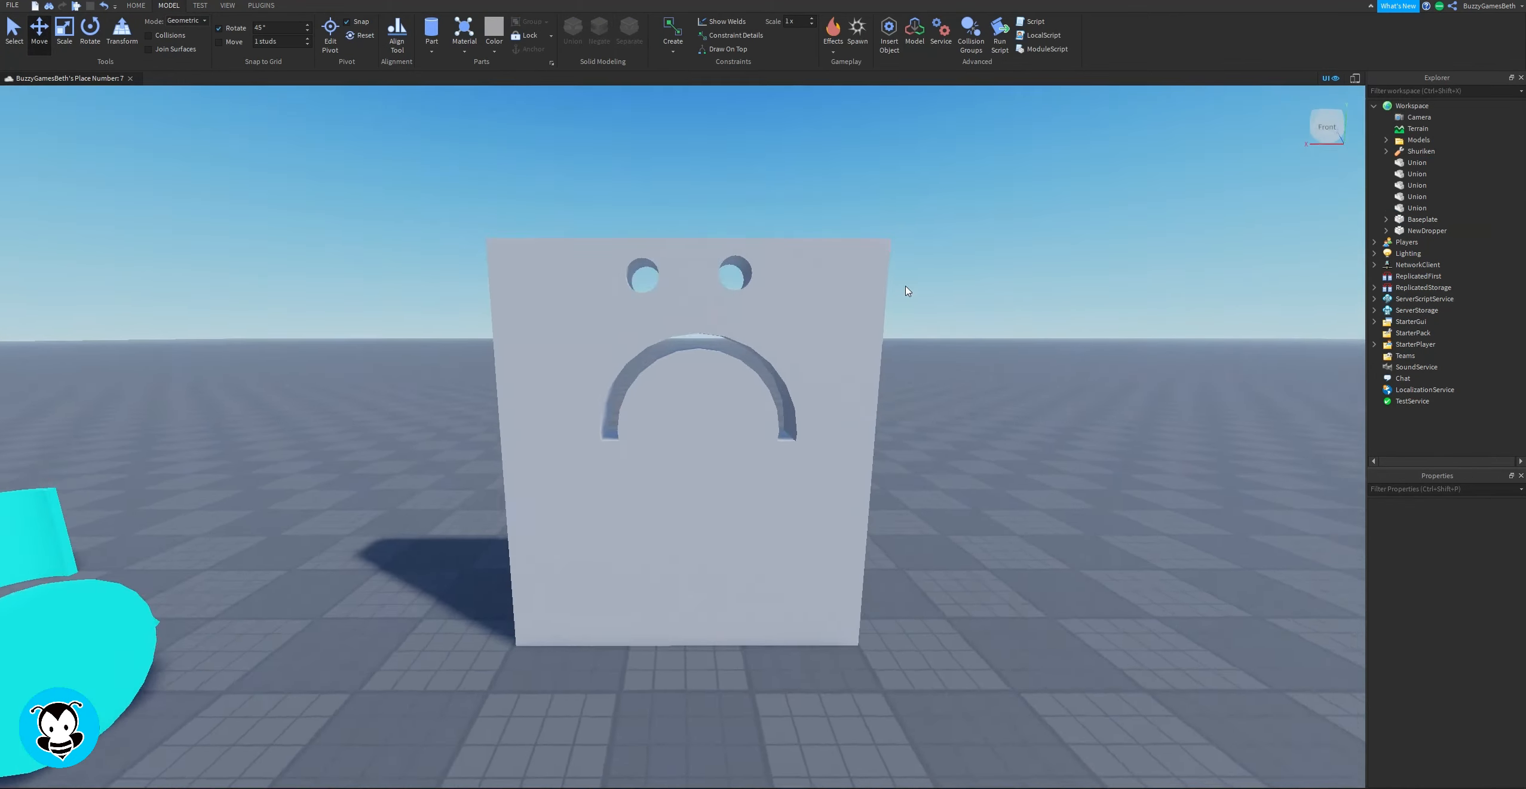
scroll(698, 347, down, 2)
right_drag(699, 346, 699, 347)
scroll(973, 198, down, 2)
right_drag(973, 198, 973, 198)
scroll(973, 198, up, 2)
scroll(973, 197, down, 4)
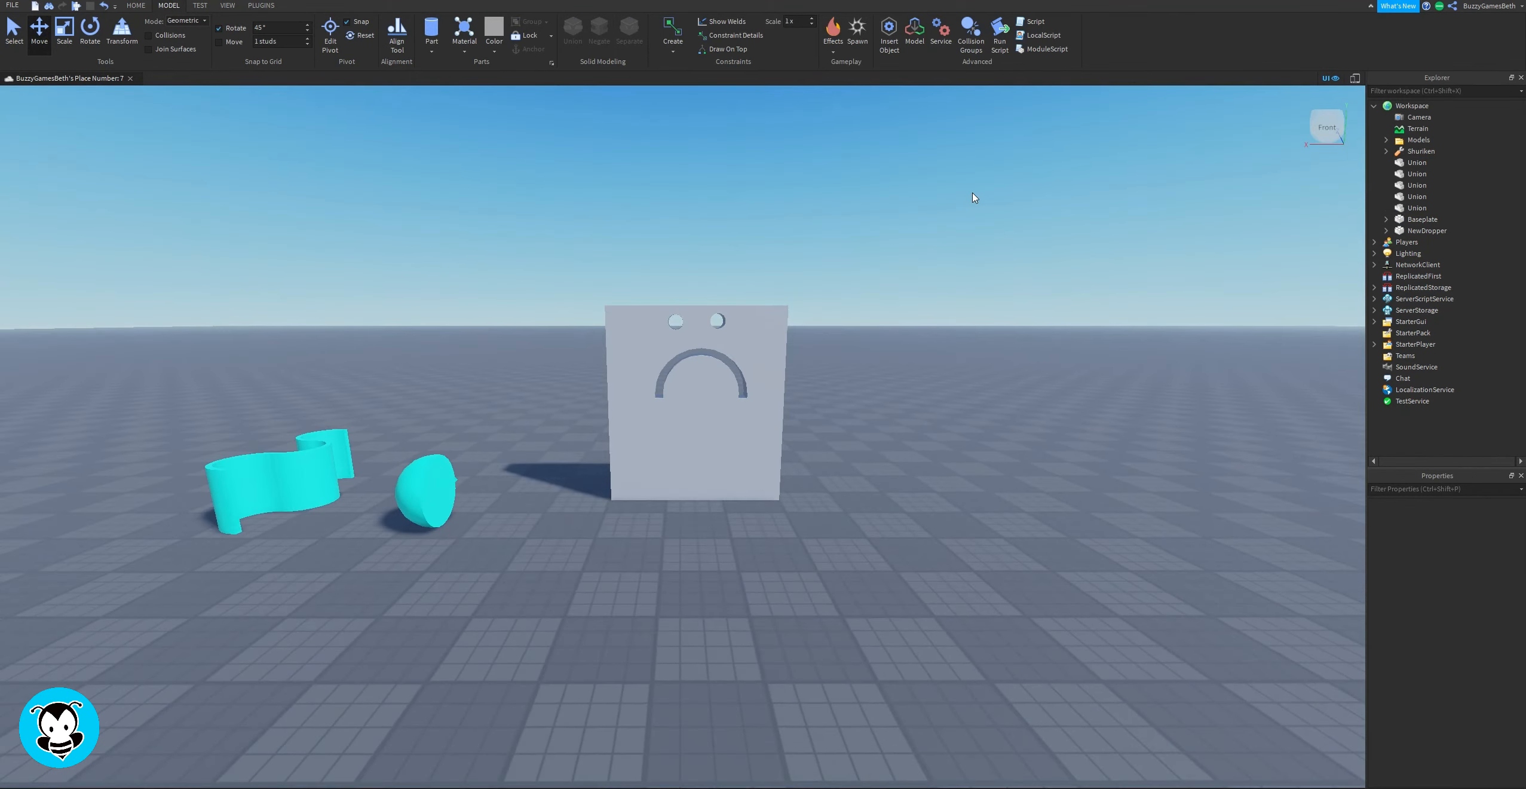
right_drag(998, 279, 998, 280)
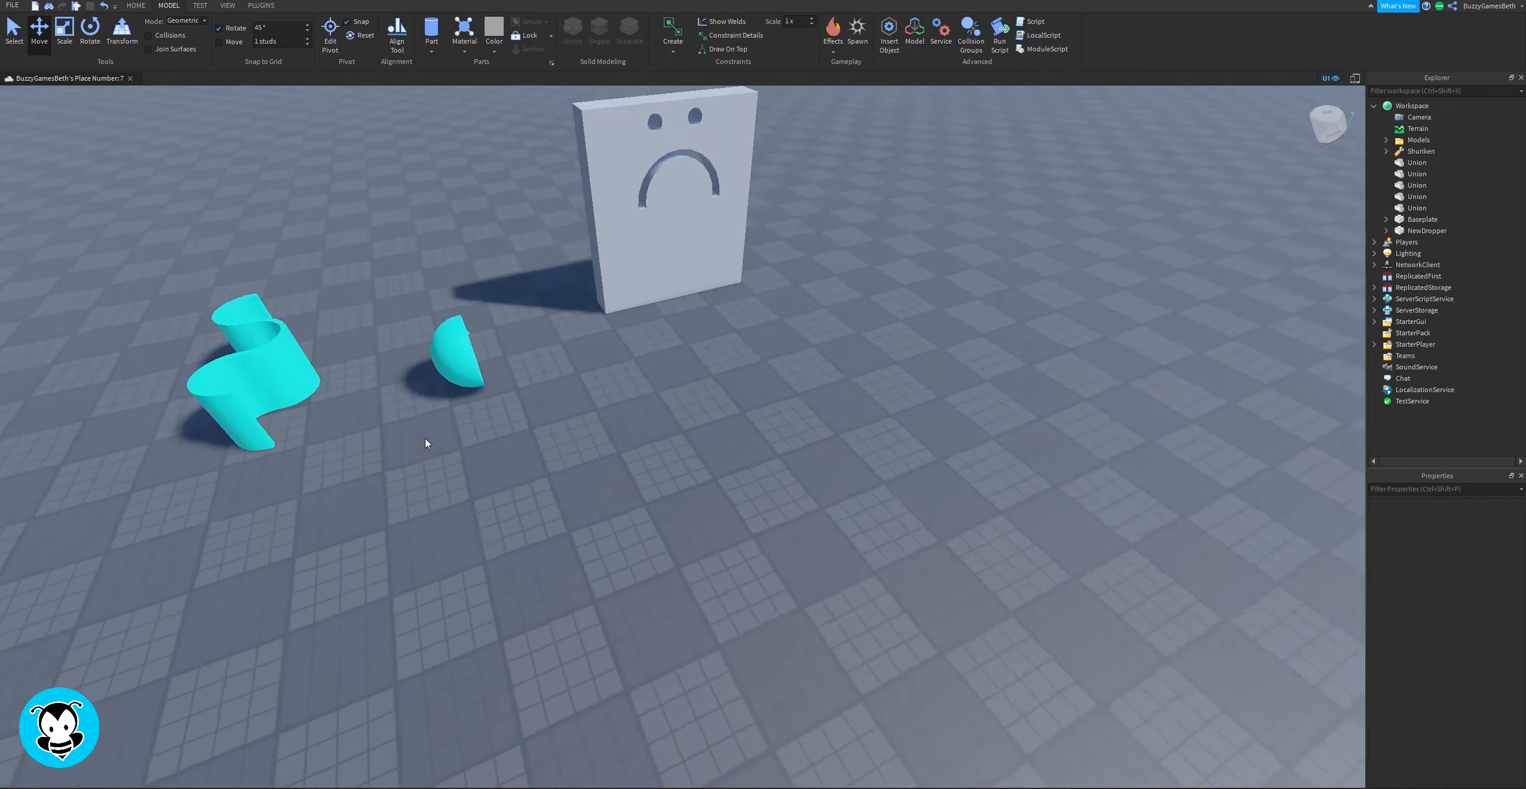